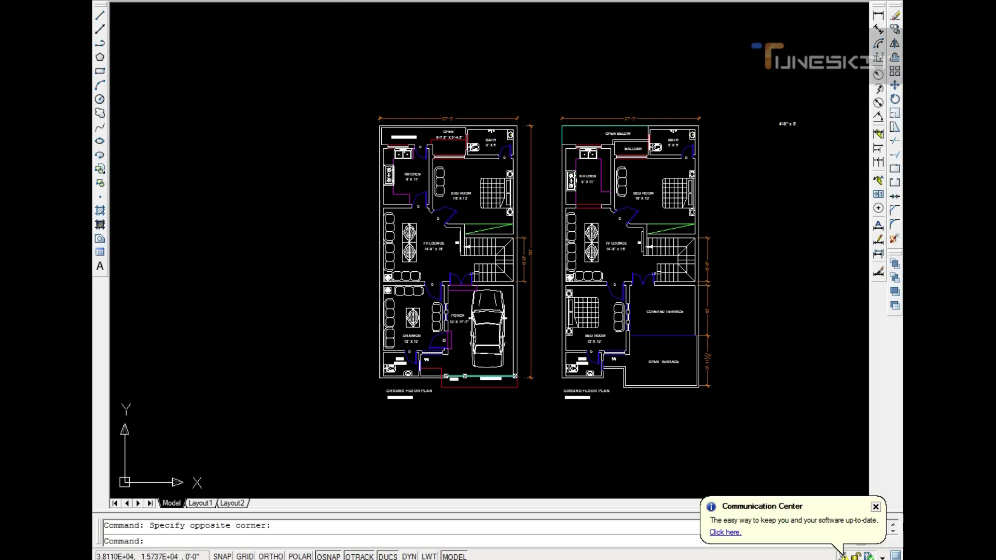
Step: Zoom in and out to inspect both side-by-side ground floor plans
scroll(558, 292, "up", 2)
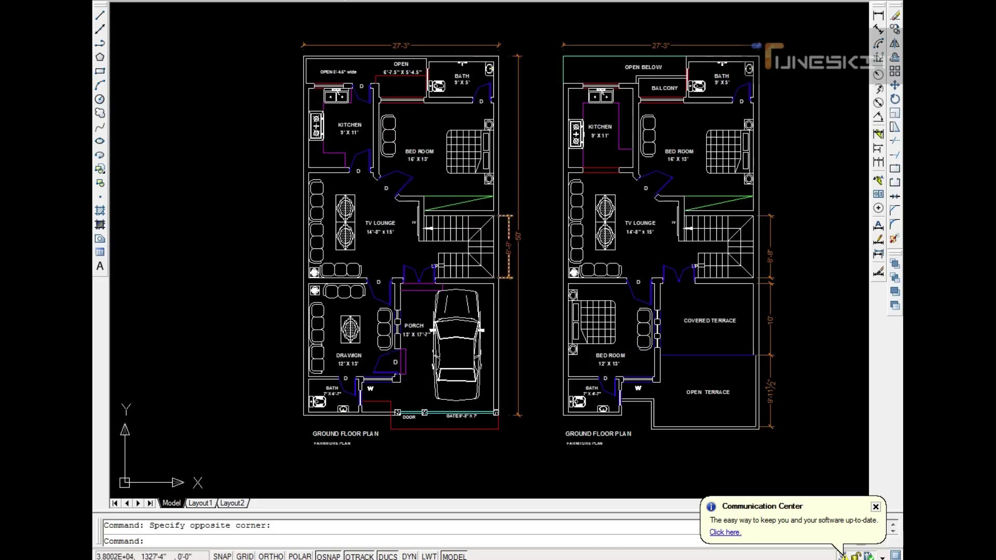
scroll(476, 210, "down", 3)
scroll(387, 347, "up", 4)
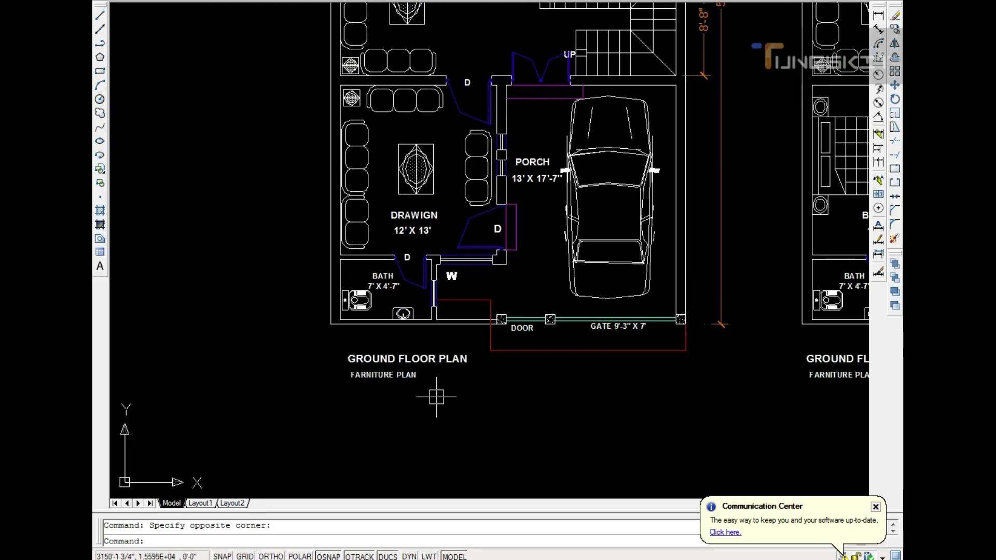
scroll(436, 397, "down", 2)
scroll(436, 397, "down", 2)
scroll(489, 85, "up", 3)
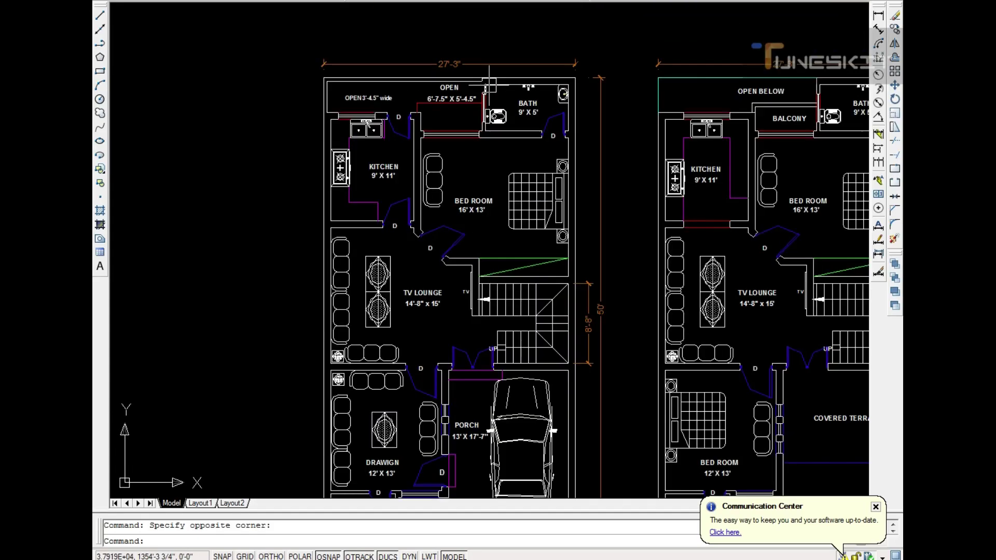
scroll(489, 85, "up", 1)
scroll(498, 73, "down", 2)
scroll(570, 62, "down", 2)
scroll(604, 85, "up", 3)
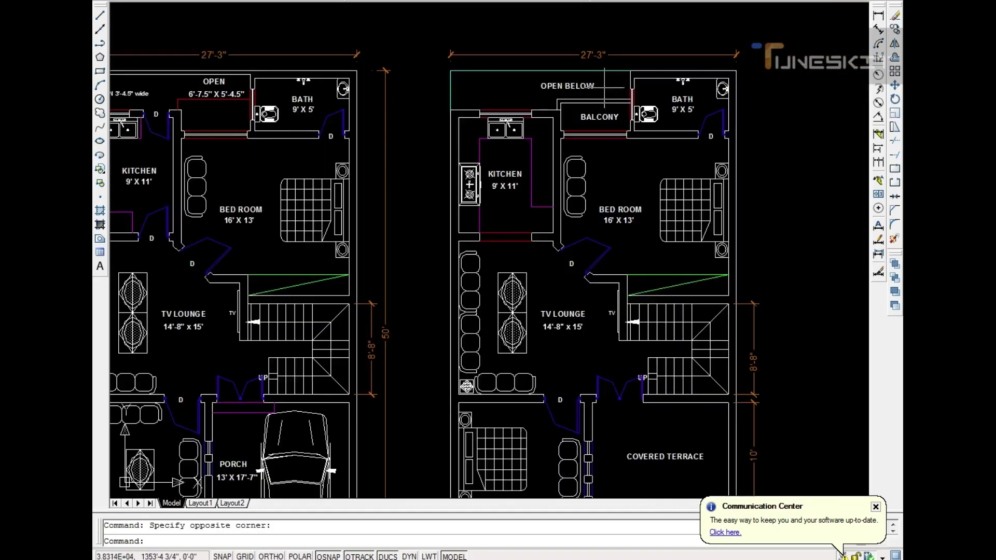
scroll(604, 85, "down", 2)
scroll(604, 85, "down", 2)
scroll(585, 280, "up", 5)
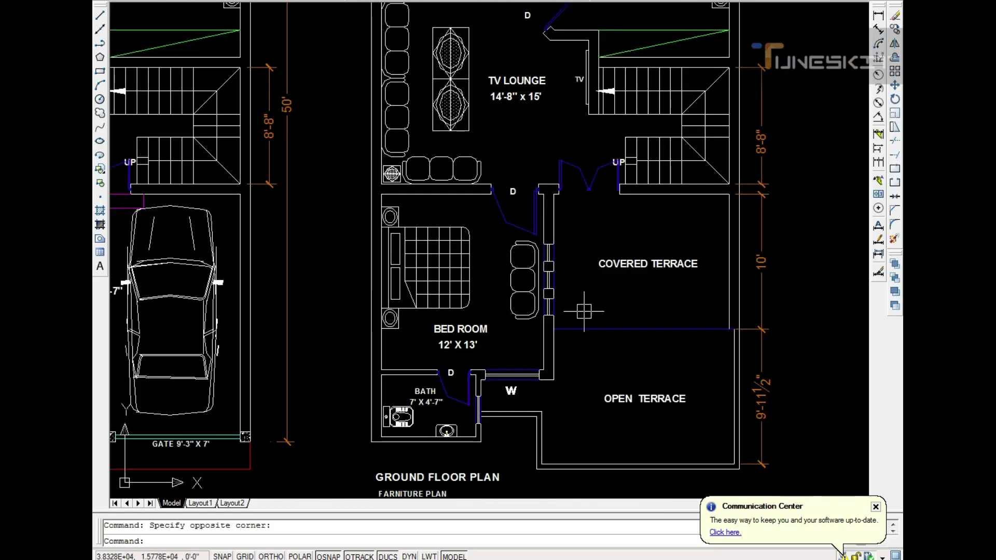
scroll(584, 311, "down", 2)
scroll(519, 280, "down", 2)
scroll(471, 263, "up", 1)
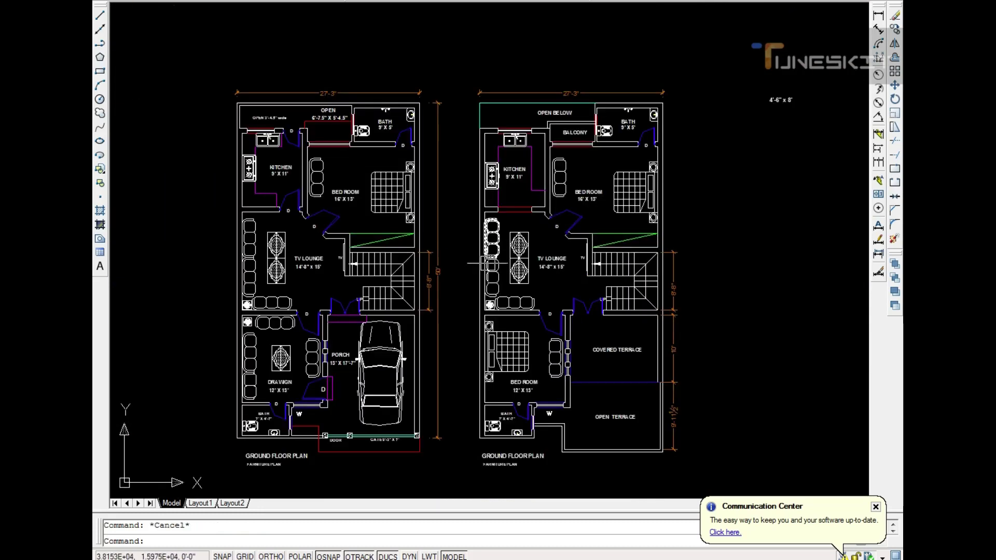
scroll(565, 312, "down", 2)
Step: Copy both floor plans straight up with Ortho on, from the lower-left corner base point
left_click(654, 425)
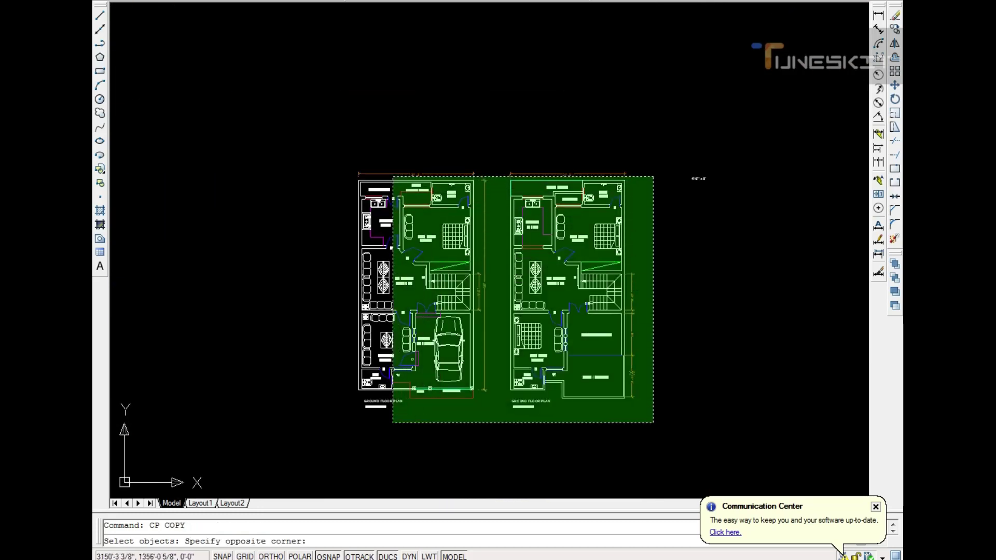
left_click(346, 147)
key("Return")
left_click(359, 390)
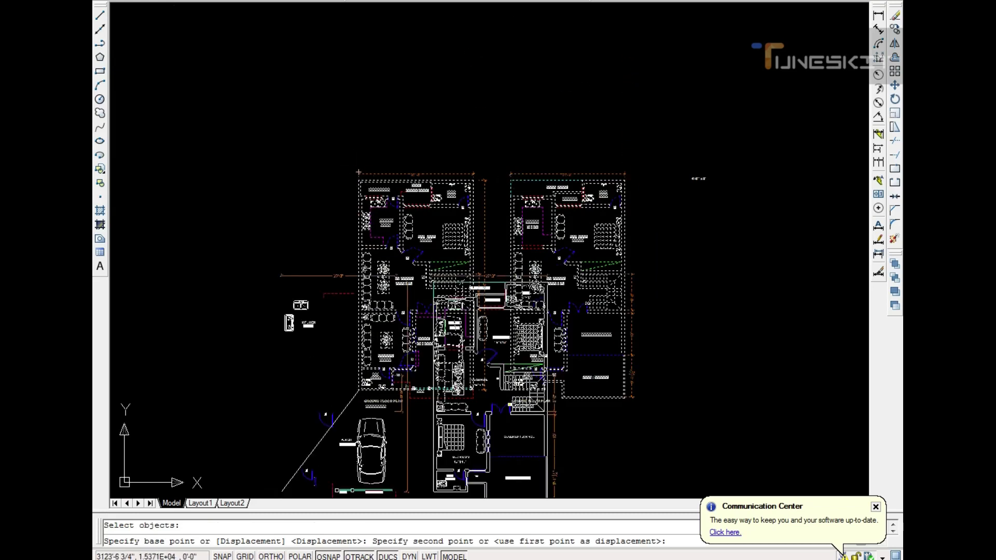
key("F8")
scroll(405, 278, "down", 3)
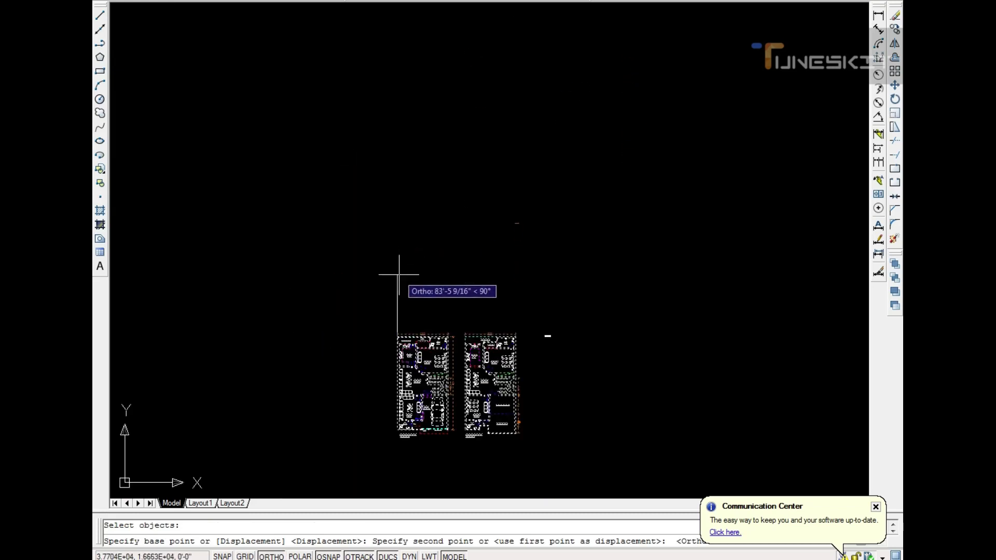
left_click(397, 283)
key("Return")
scroll(410, 187, "up", 5)
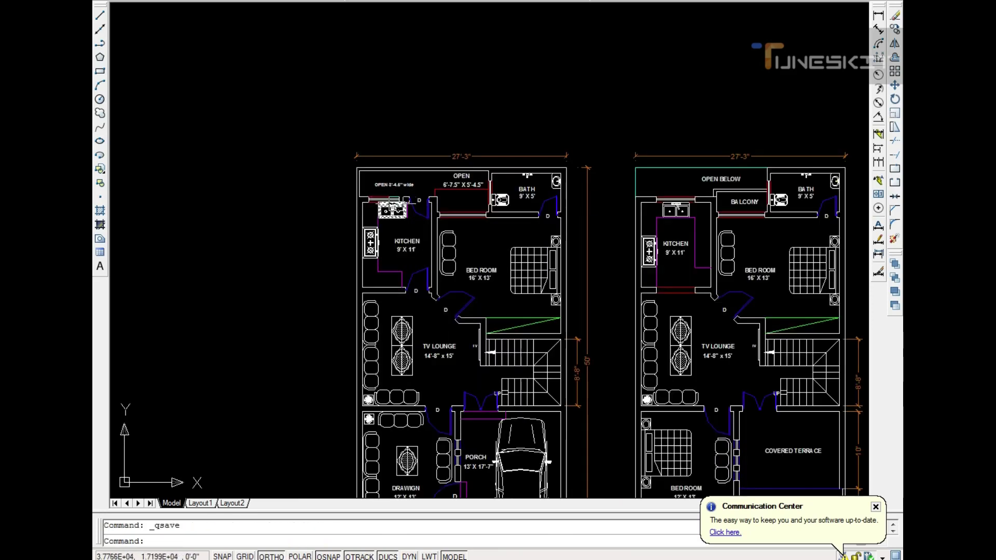
scroll(394, 210, "up", 2)
Step: Erase the kitchen sink and the bedroom furniture from the left copied plan
scroll(395, 210, "up", 3)
left_click(389, 156)
key("Delete")
scroll(406, 252, "down", 2)
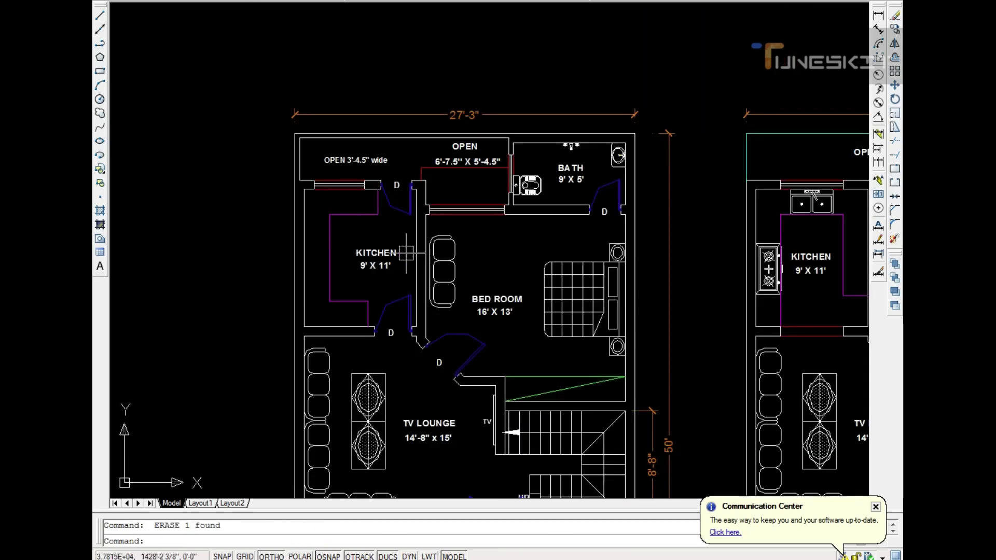
key("Delete")
left_click(574, 299)
Step: Erase the bed, lounge sofa pieces, and drawing room plant and sofas
key("Delete")
scroll(446, 359, "down", 1)
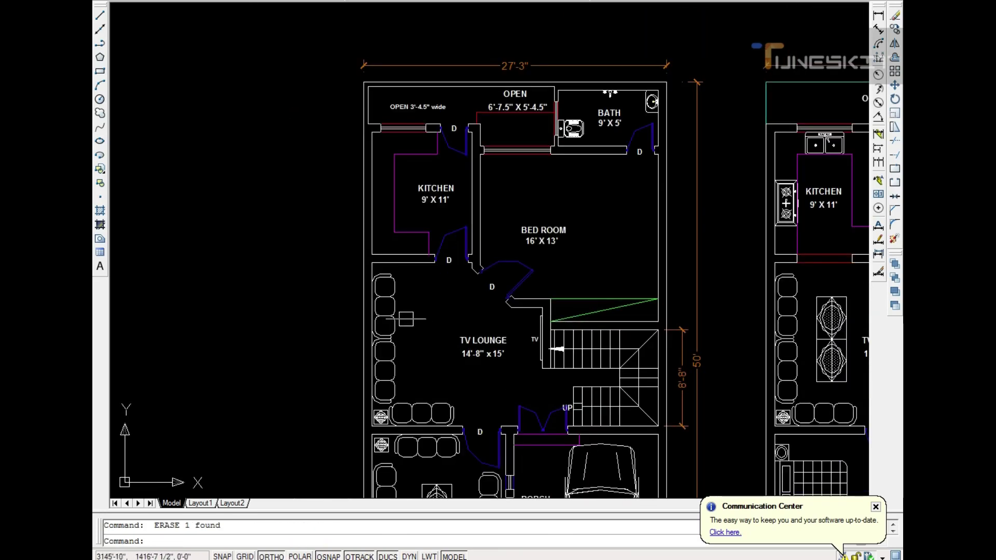
left_click(426, 304)
left_click(373, 426)
key("Delete")
scroll(467, 337, "down", 2)
scroll(492, 382, "up", 3)
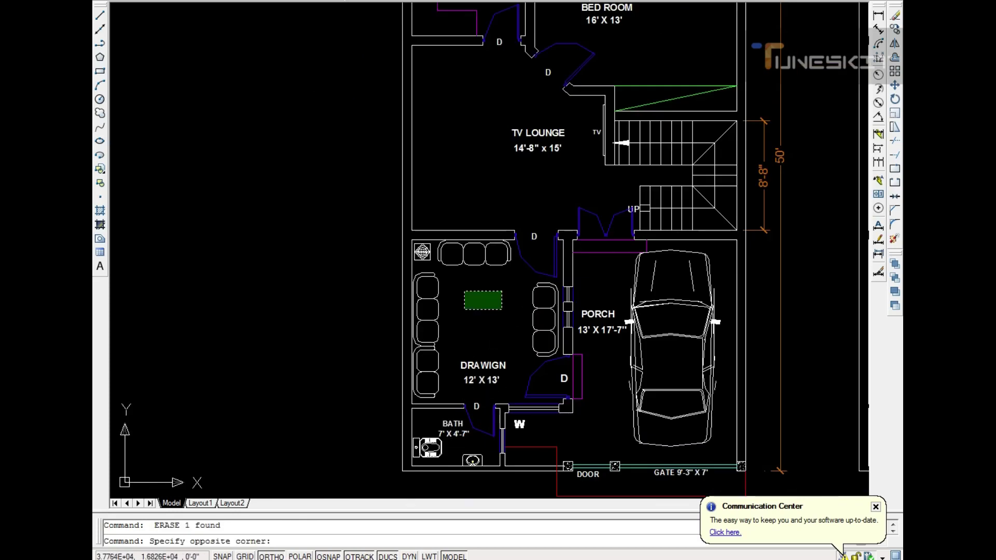
left_click(425, 252)
key("Delete")
scroll(488, 363, "down", 2)
scroll(487, 394, "up", 2)
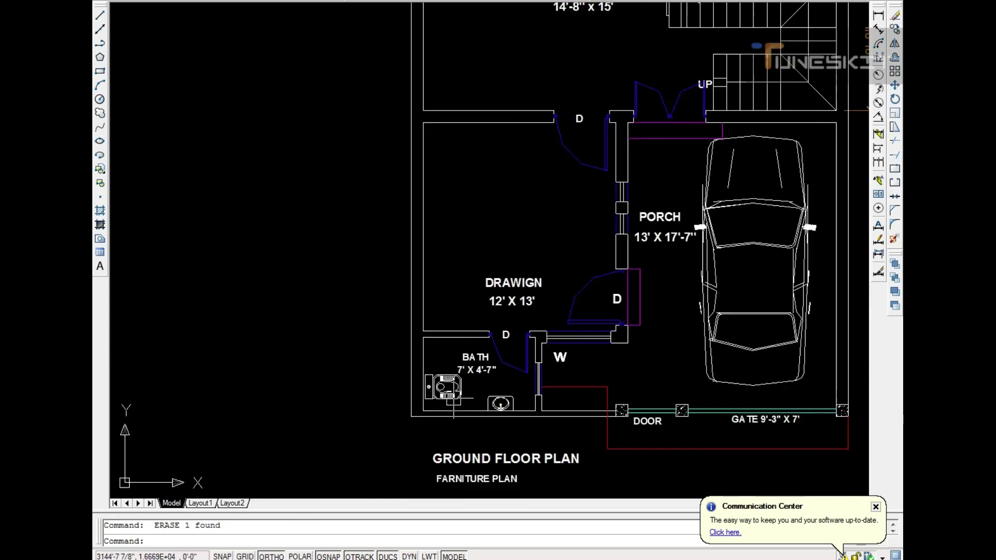
scroll(489, 431, "up", 1)
scroll(490, 432, "down", 4)
scroll(546, 249, "up", 4)
scroll(545, 249, "up", 4)
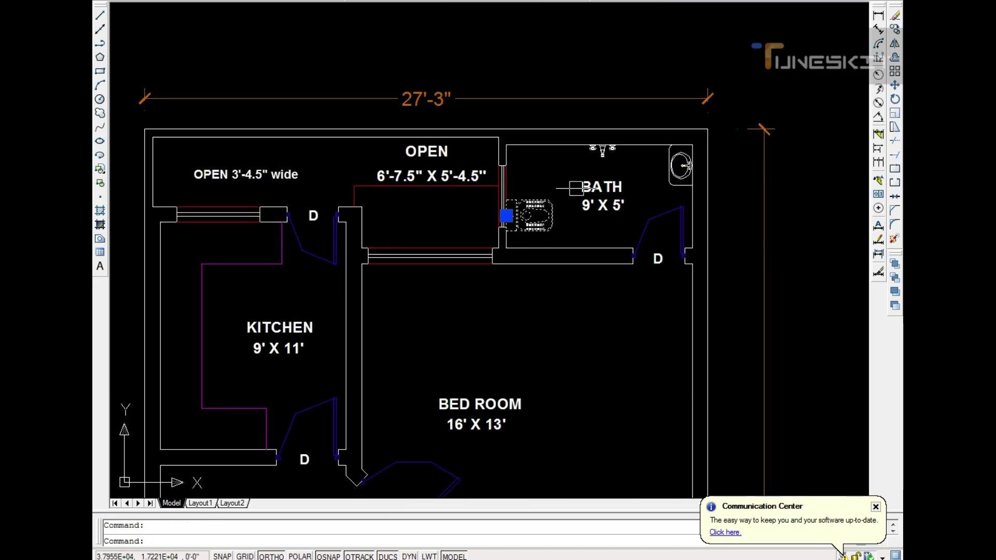
scroll(519, 191, "down", 1)
scroll(519, 191, "down", 3)
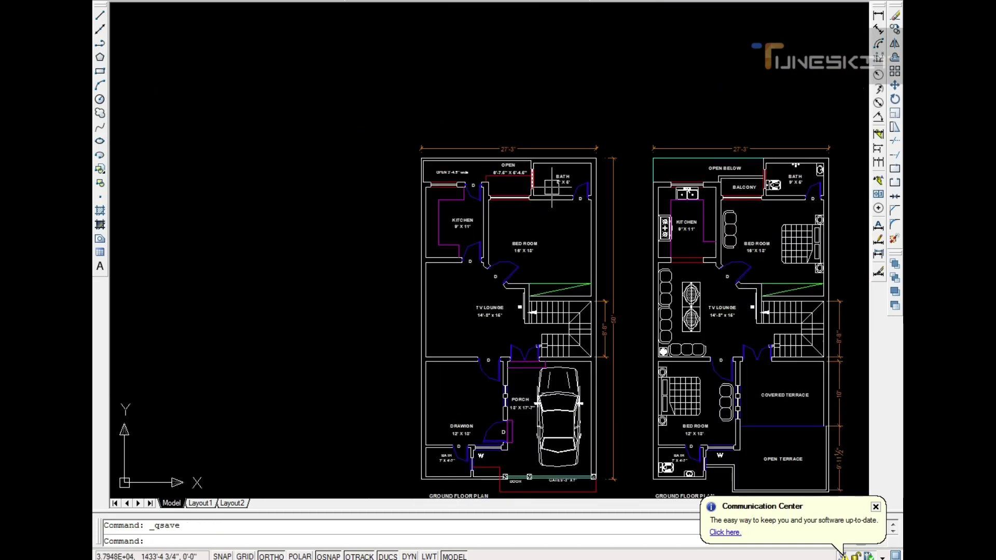
scroll(519, 191, "down", 1)
Step: Save the drawing and cancel any active command
scroll(536, 190, "up", 3)
key("ctrl+s")
scroll(538, 129, "up", 1)
key("Escape")
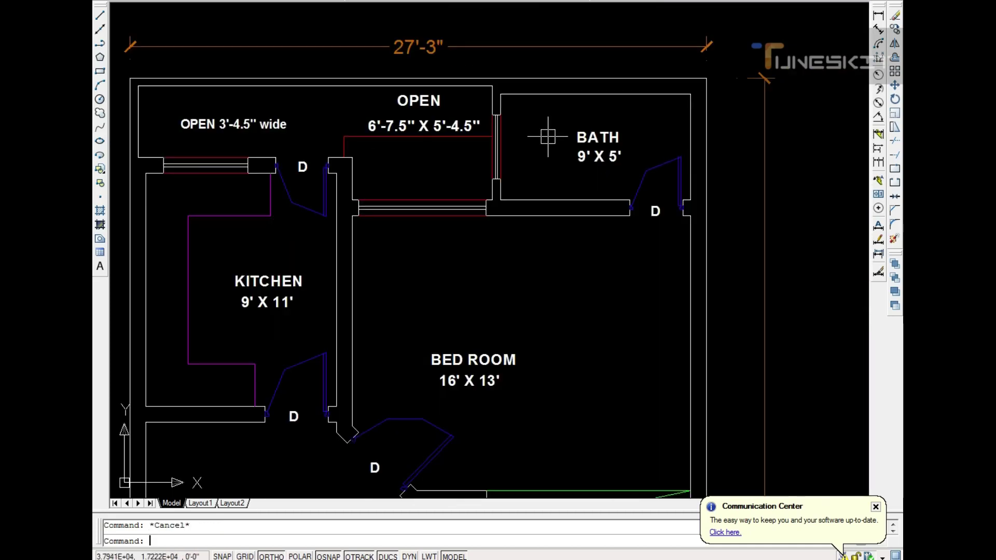
Step: Add a 9' linear dimension across the bath using DLI
type("DLI")
key("Return")
left_click(528, 198)
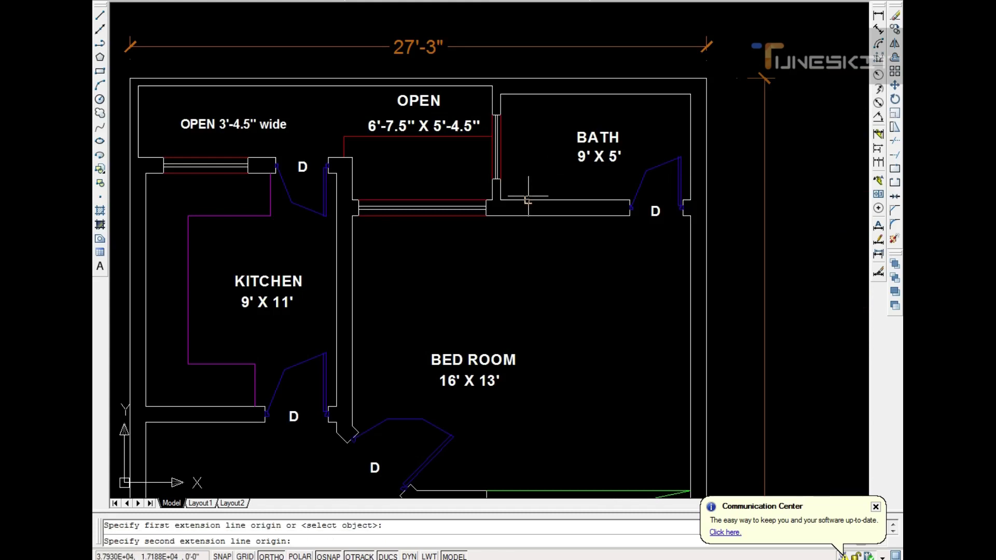
left_click(527, 95)
scroll(574, 94, "up", 3)
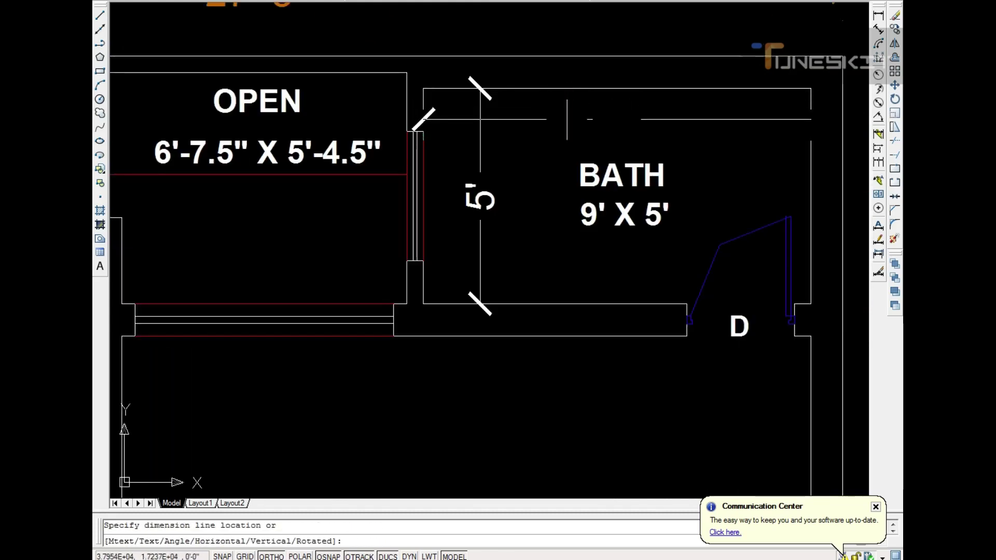
left_click(567, 119)
scroll(571, 117, "down", 2)
scroll(574, 116, "down", 2)
scroll(634, 215, "up", 3)
Step: Dimension the bath door at 2'-6" and erase its D tag
key("Return")
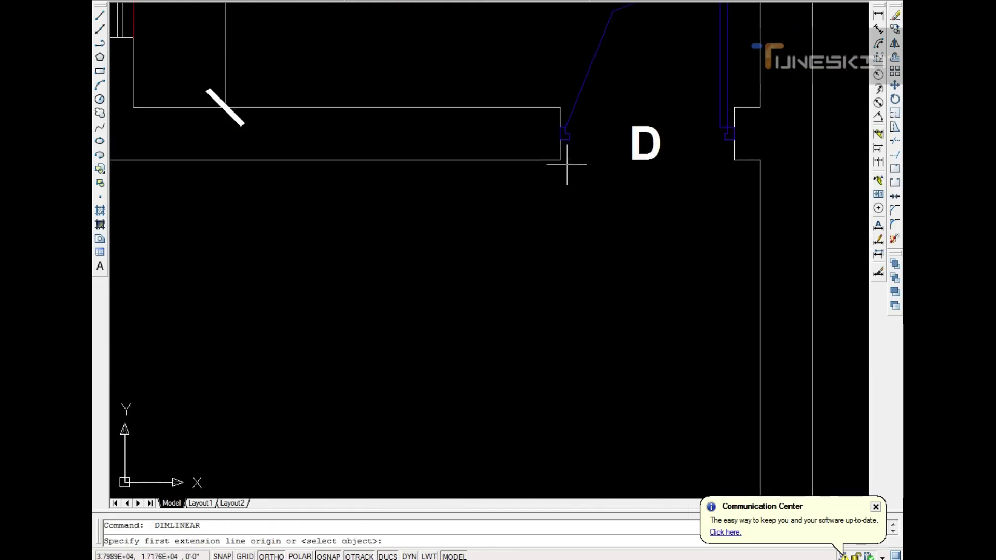
left_click(564, 159)
left_click(734, 159)
left_click(674, 222)
left_click(630, 160)
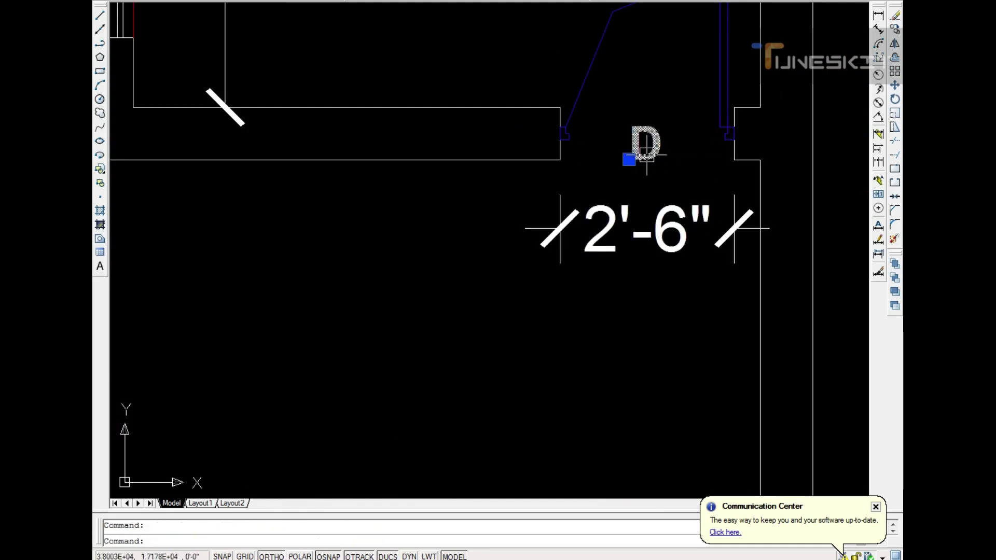
key("e")
key("Return")
Step: Zoom around to review the bath dimensions, then save the drawing
scroll(642, 155, "down", 3)
scroll(562, 115, "up", 3)
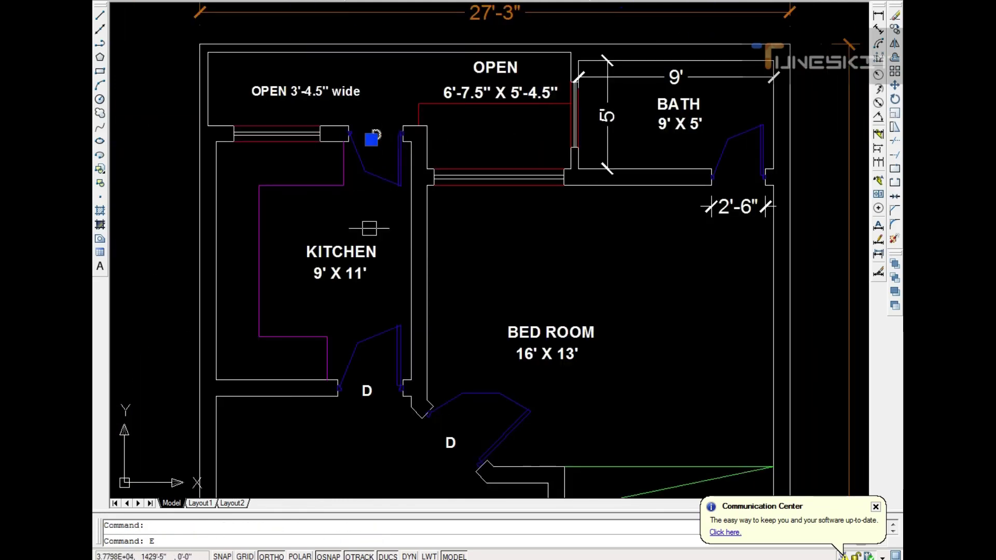
scroll(384, 412, "down", 3)
scroll(516, 356, "up", 3)
scroll(518, 266, "up", 2)
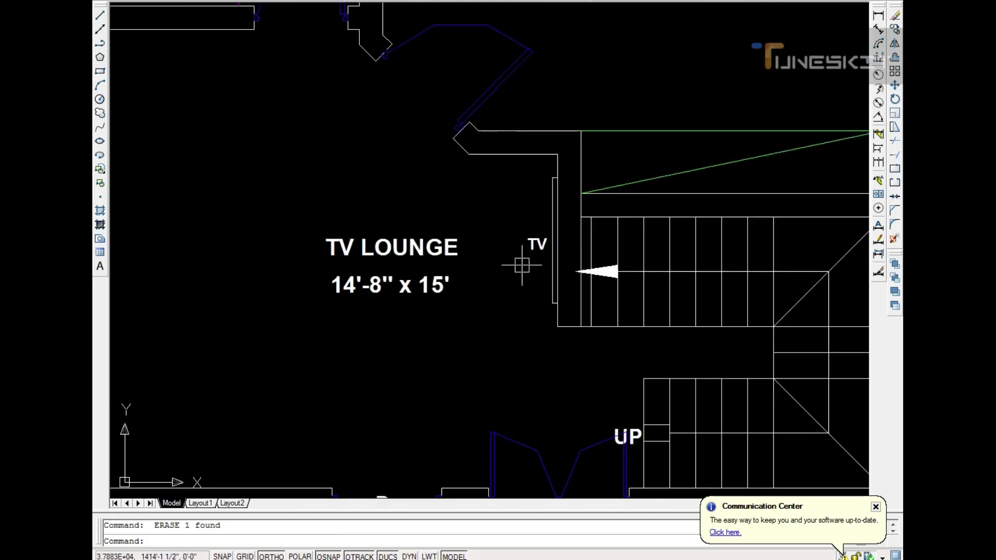
scroll(569, 357, "down", 1)
scroll(438, 176, "down", 3)
scroll(442, 249, "up", 3)
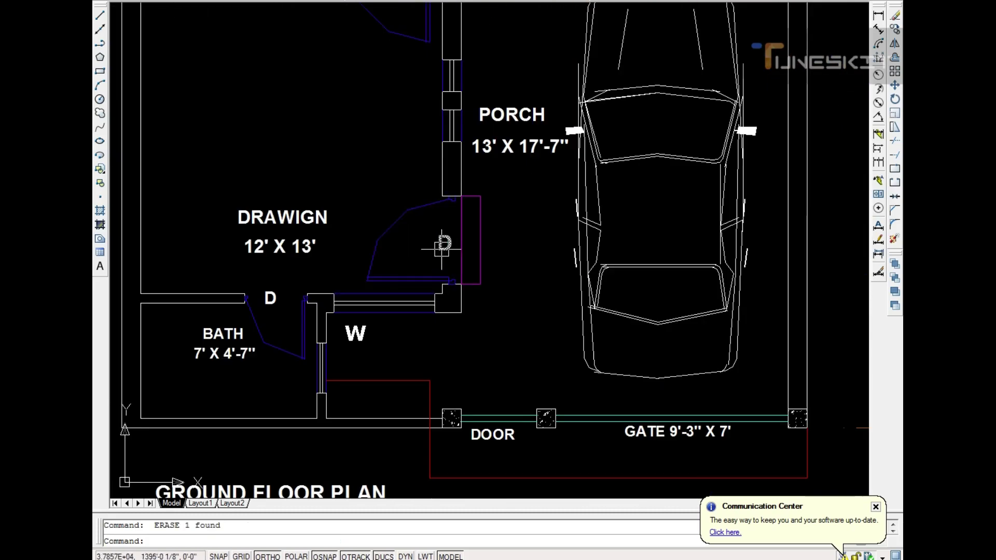
scroll(366, 341, "down", 3)
scroll(366, 340, "down", 2)
key("ctrl+s")
Step: Dimension the bedroom's top wall with 6' and 16' linear dimensions
scroll(449, 142, "up", 4)
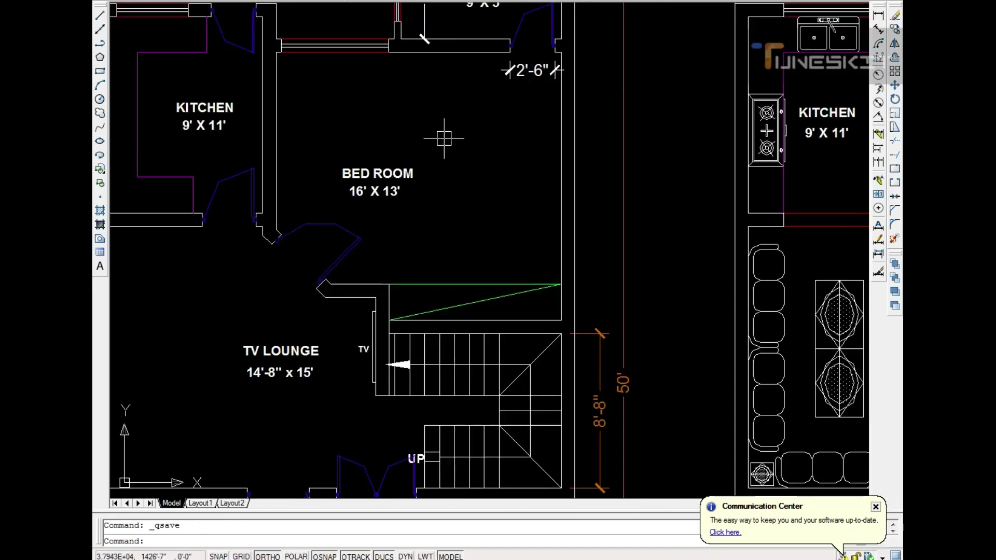
scroll(433, 83, "up", 2)
type("I")
key("Return")
key("Return")
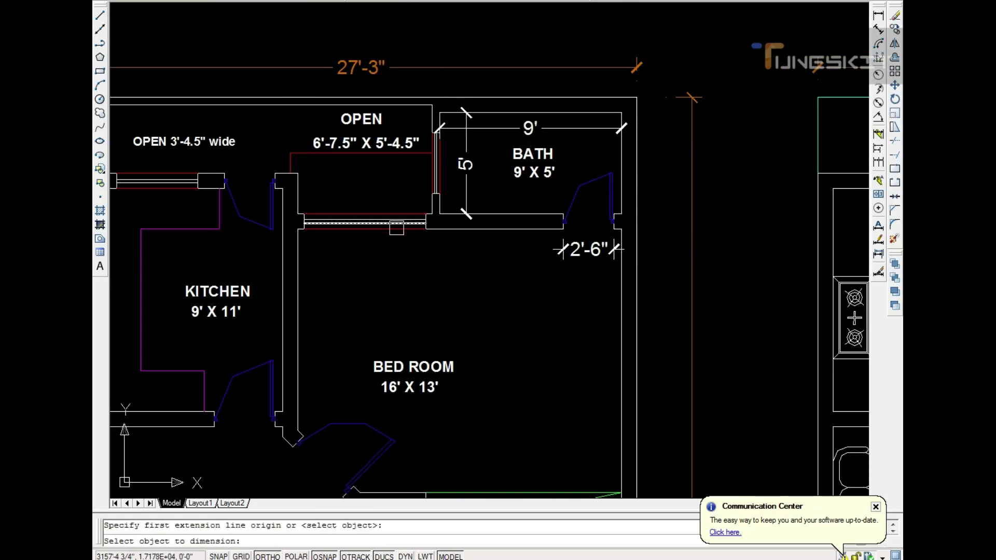
scroll(413, 228, "up", 2)
left_click(396, 229)
left_click(622, 257)
scroll(456, 267, "down", 2)
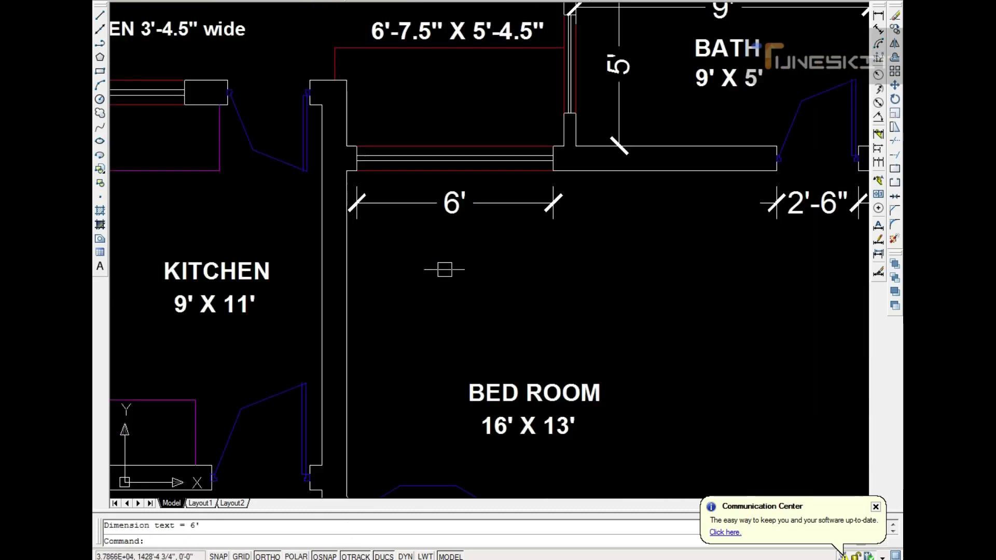
key("Return")
left_click(348, 278)
scroll(347, 279, "down", 3)
left_click(553, 276)
Step: Add the 13' bedroom depth dimension and the 9'-8" dimension above the stair
key("Return")
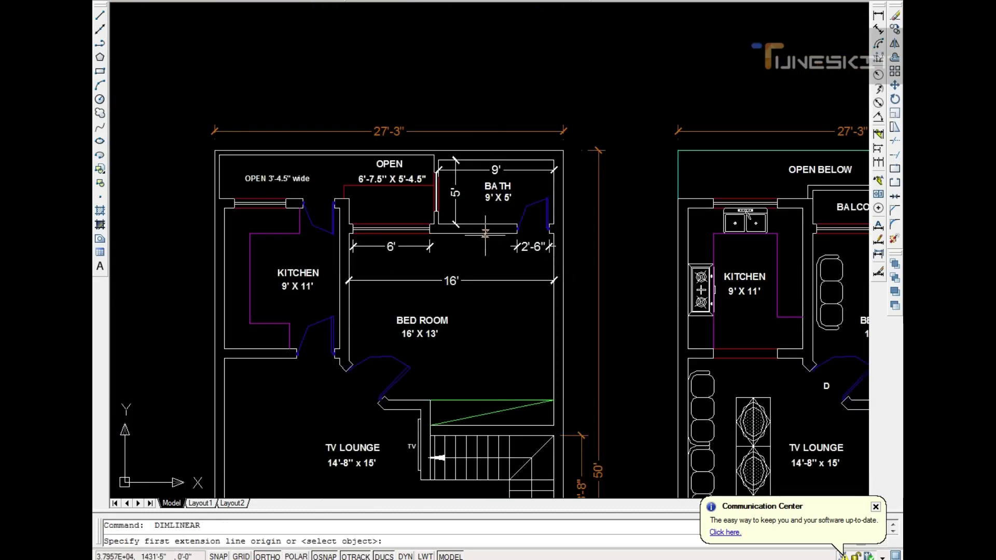
left_click(493, 234)
left_click(492, 400)
scroll(492, 400, "up", 3)
left_click(549, 233)
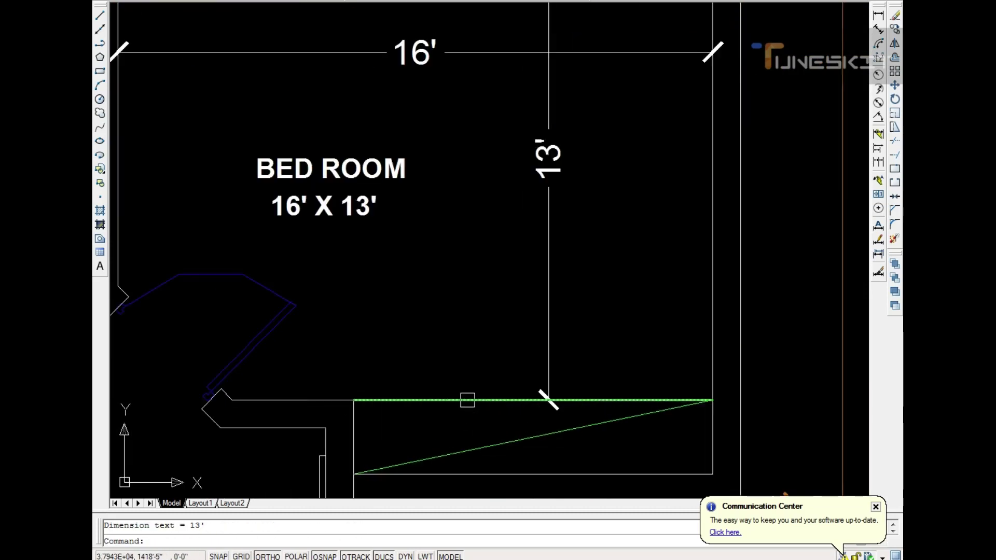
key("Return")
key("Return")
left_click(622, 400)
left_click(534, 346)
scroll(445, 248, "down", 1)
Step: Add the 2' vertical dimension by the stair and the 2' kitchen dimension
key("Return")
left_click(620, 329)
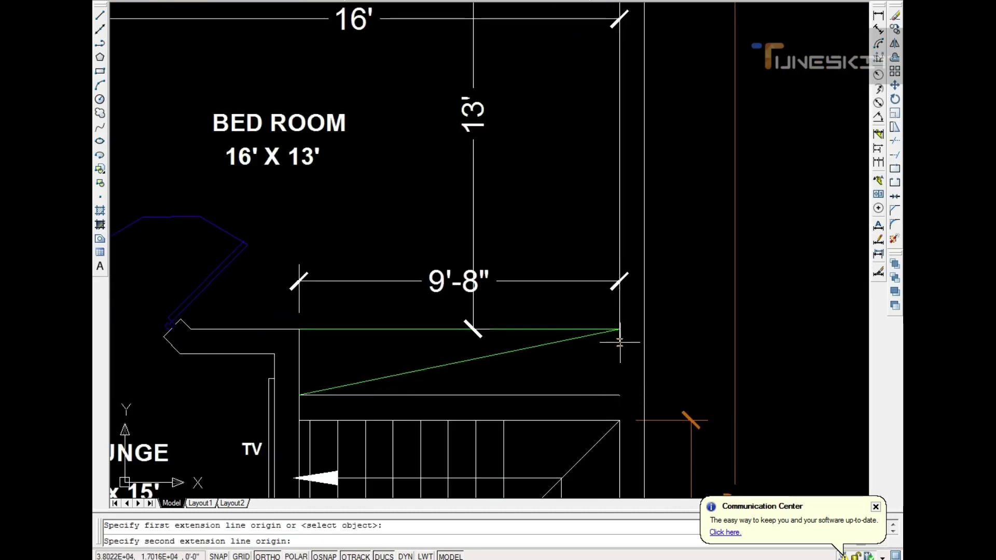
left_click(620, 395)
left_click(691, 440)
scroll(571, 337, "down", 1)
scroll(466, 260, "down", 2)
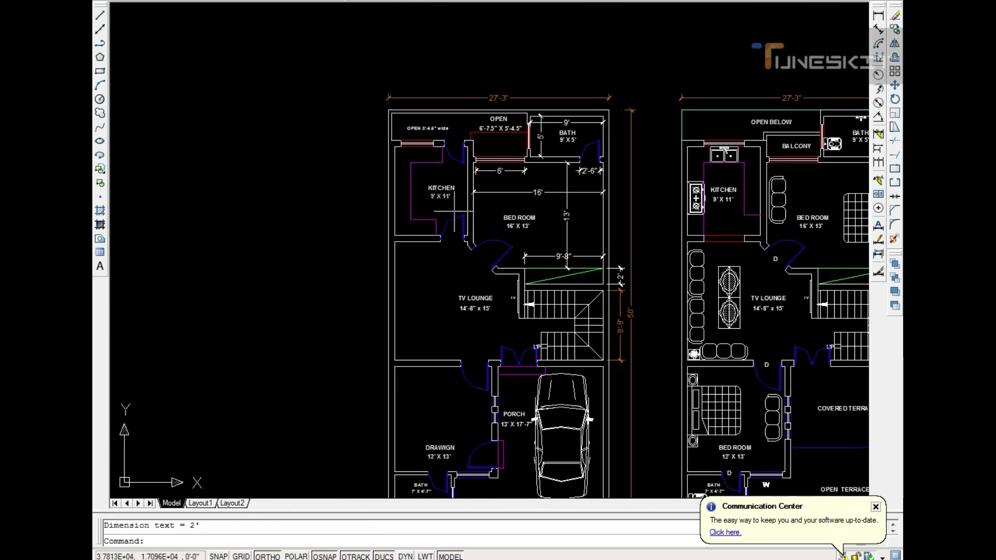
scroll(353, 163, "up", 2)
key("Return")
left_click(353, 164)
Step: Dimension the kitchen with its 9' width and 11' length
left_click(385, 164)
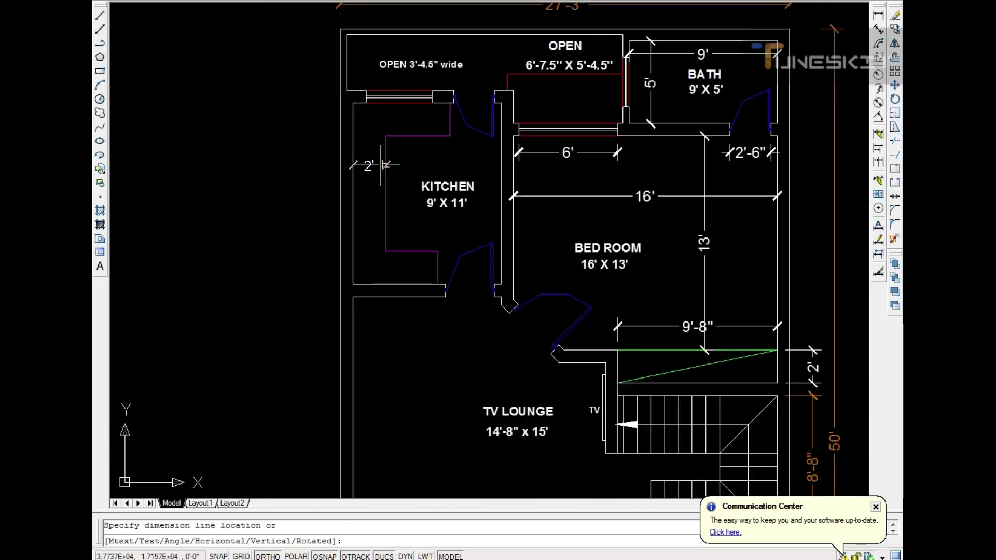
scroll(347, 234, "up", 2)
key("Return")
left_click(346, 231)
left_click(557, 232)
left_click(530, 232)
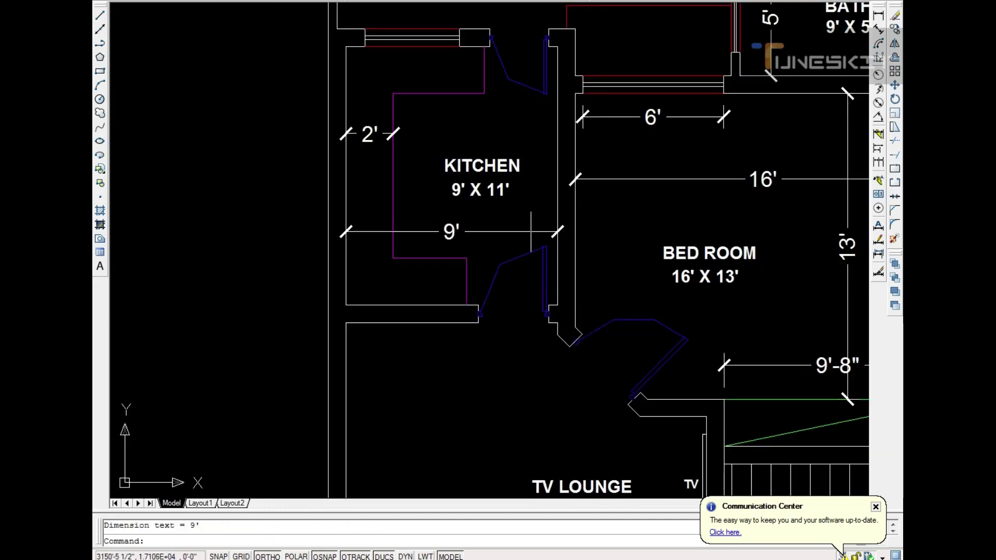
left_click(428, 305)
left_click(430, 46)
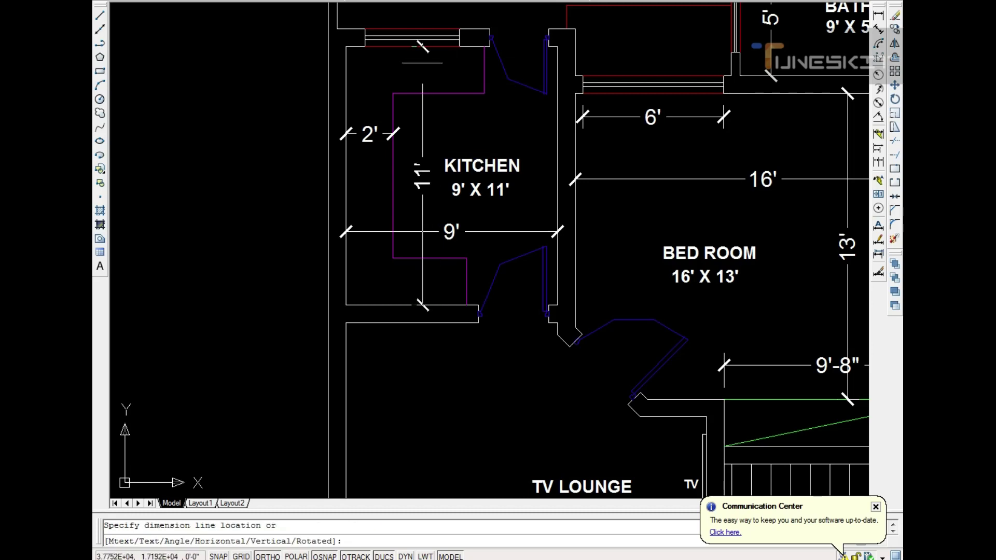
left_click(423, 207)
Step: Add a 4' dimension above the kitchen window opening
scroll(403, 133, "up", 4)
key("Return")
left_click(309, 143)
left_click(552, 142)
left_click(413, 110)
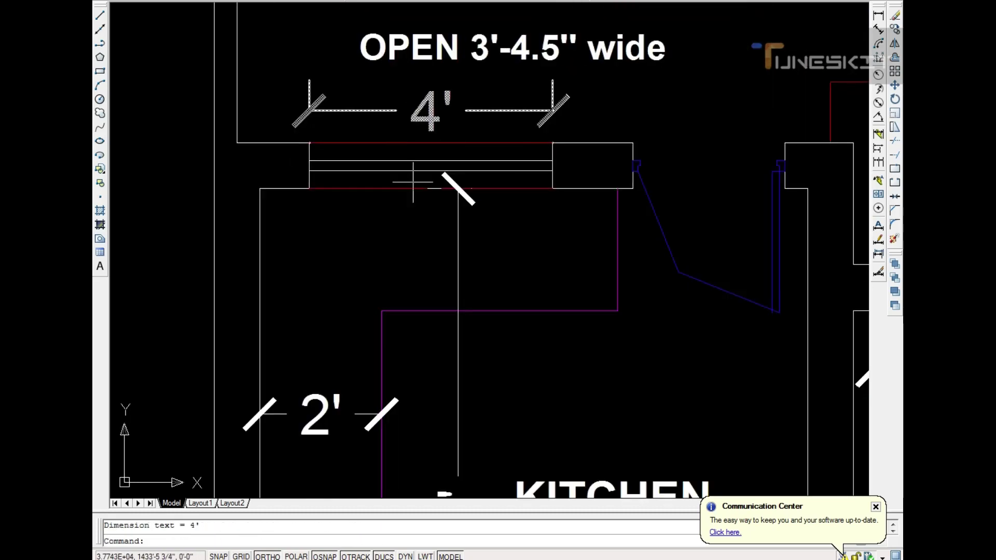
Step: Add the 3'-4½" vertical dimension along the left outer wall
middle_click_drag(413, 182, 548, 299)
key("Return")
left_click(352, 58)
left_click(353, 248)
left_click(262, 156)
scroll(249, 223, "down", 3)
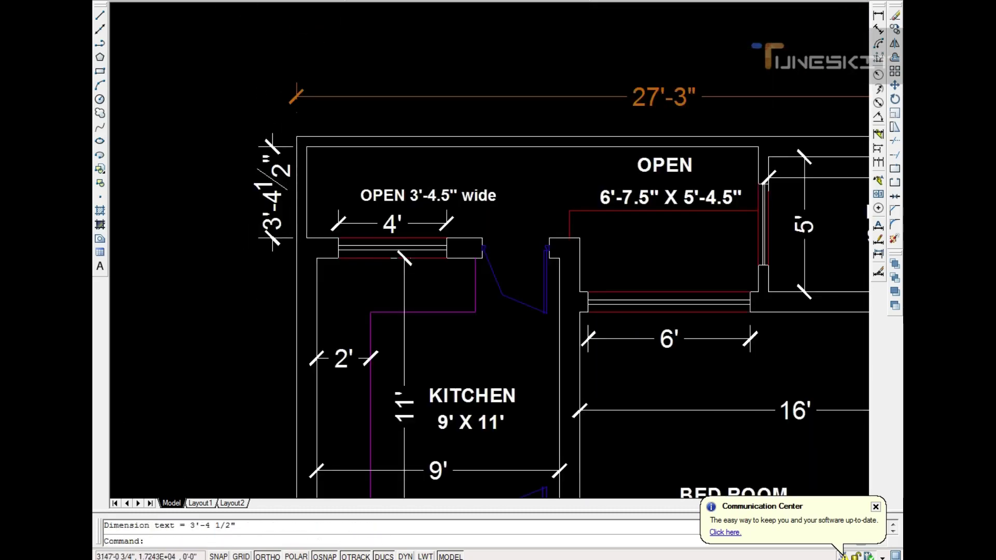
scroll(419, 118, "down", 1)
Step: Dimension the top wall thickness as 4½"
key("Return")
left_click(451, 134)
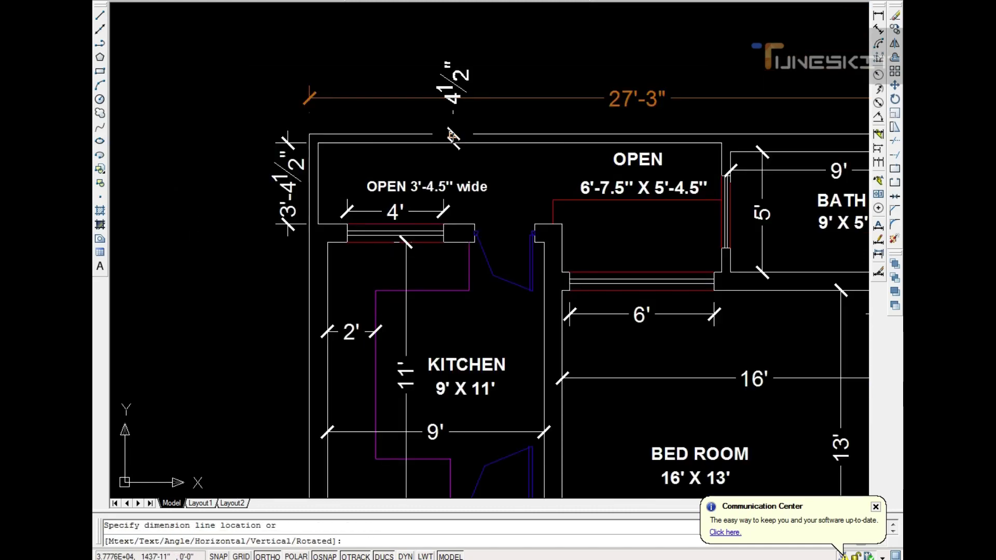
left_click(451, 134)
scroll(451, 134, "down", 2)
Step: Place a 6'-7½" dimension across the open area
key("Return")
scroll(501, 227, "up", 5)
left_click(438, 202)
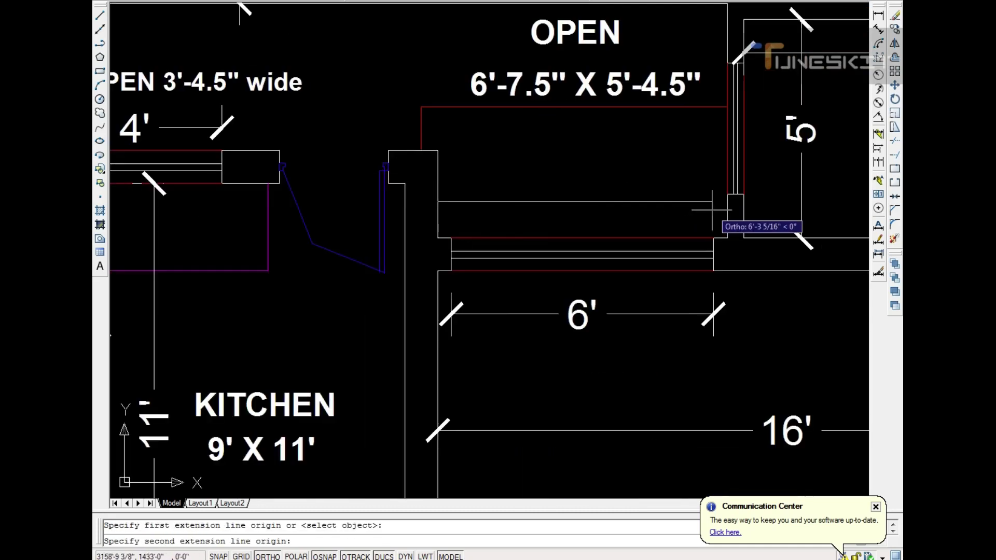
left_click(722, 207)
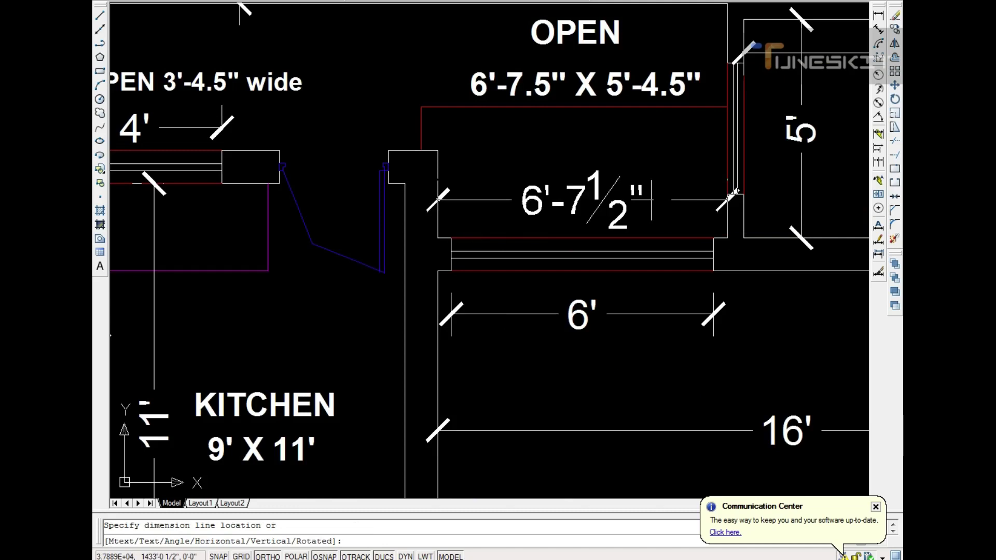
left_click(650, 200)
scroll(362, 189, "down", 3)
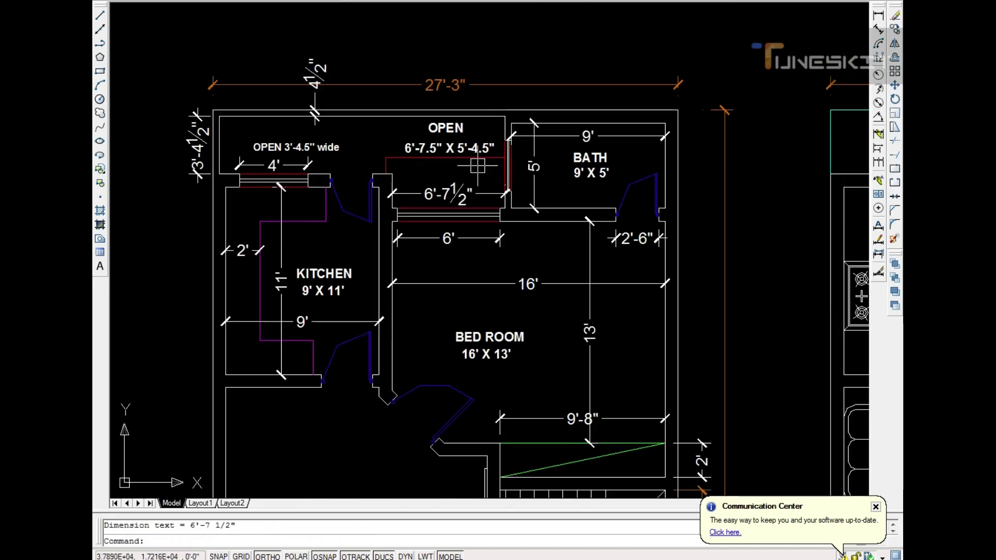
scroll(478, 165, "up", 3)
Step: Add a 3' vertical dimension on the open-area wall
key("Return")
Step: Move the OPEN label and its size text to the left
key("Return")
left_click(544, 177)
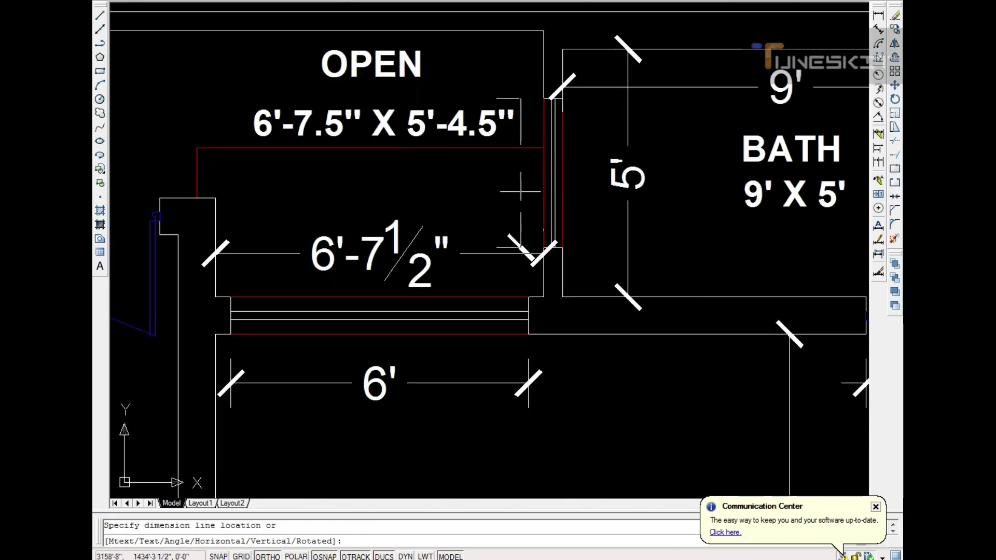
left_click(518, 192)
key("Escape")
key("Return")
left_click(401, 224)
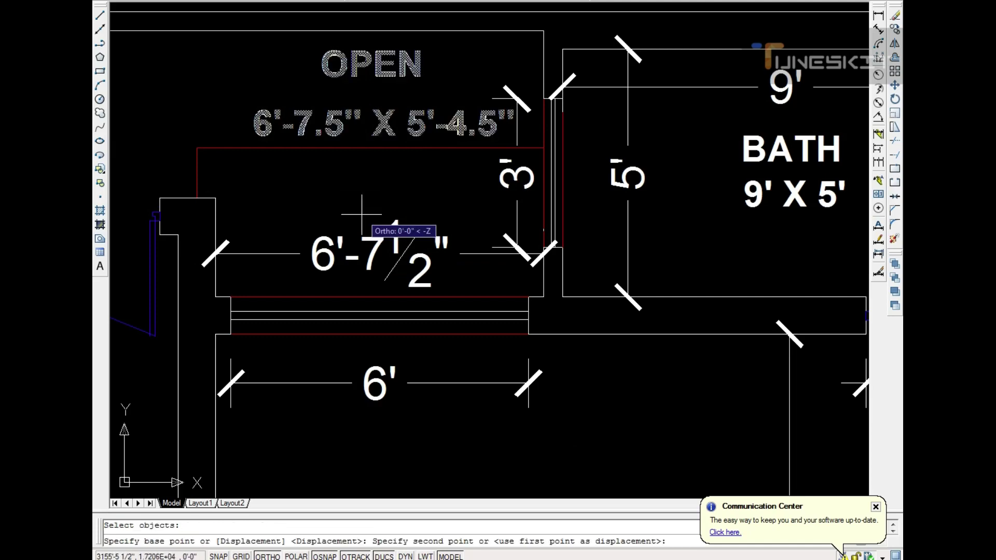
left_click(343, 224)
scroll(368, 143, "down", 3)
key("Escape")
scroll(369, 143, "up", 4)
scroll(414, 151, "down", 2)
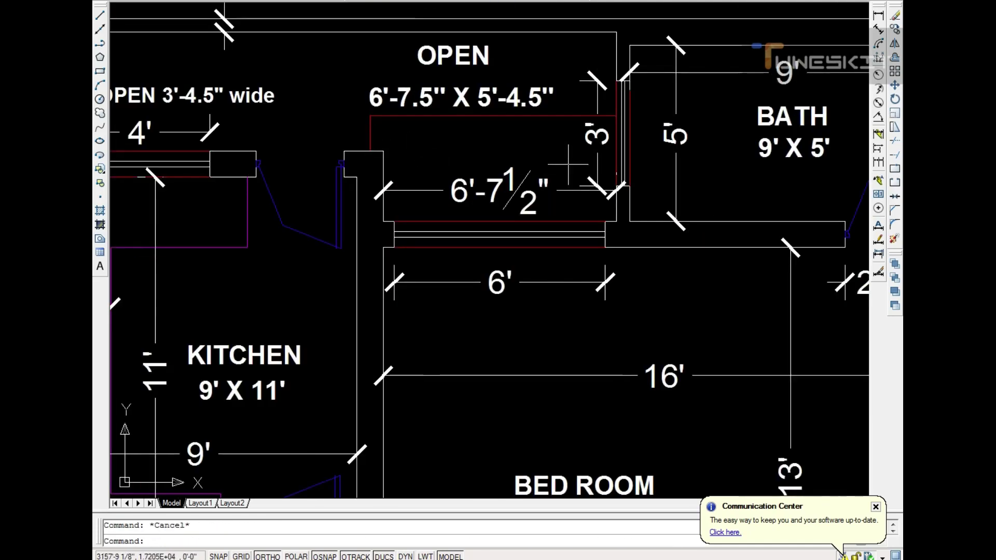
Step: Add a second 3' vertical dimension and erase the 6'-7½" dimension
key("Return")
left_click(566, 222)
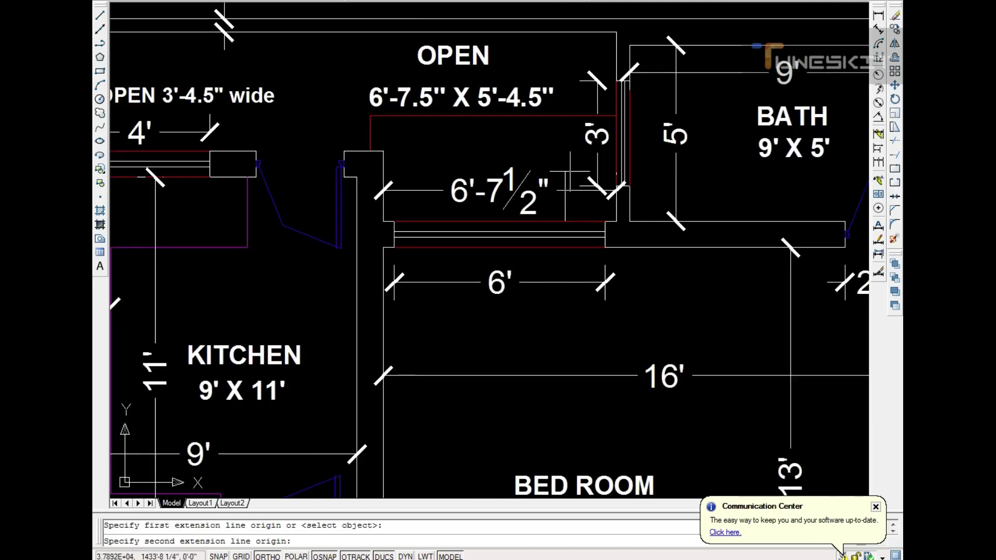
left_click(566, 115)
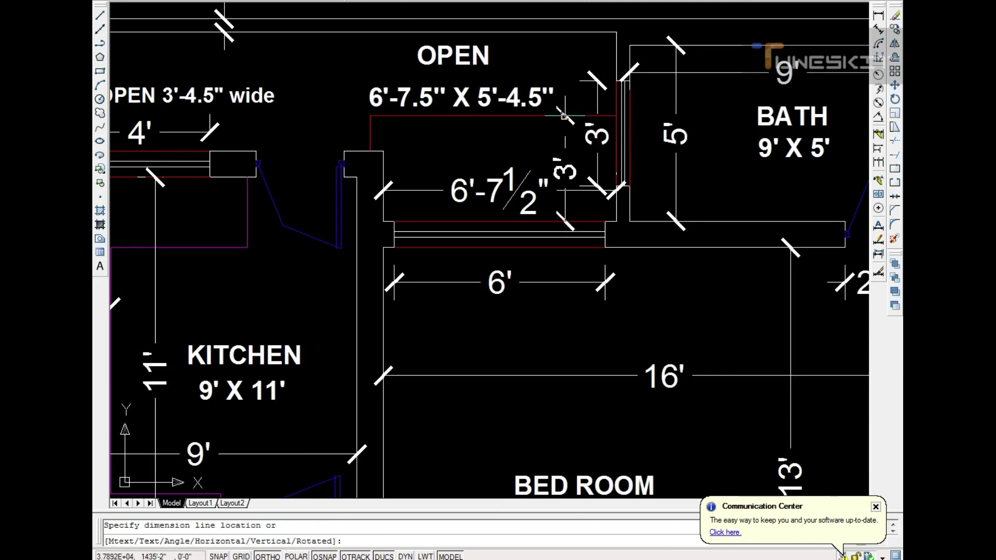
left_click(508, 175)
type("e")
key("Return")
Step: Shift the 3' dimension line to the left and save the drawing
scroll(497, 171, "up", 2)
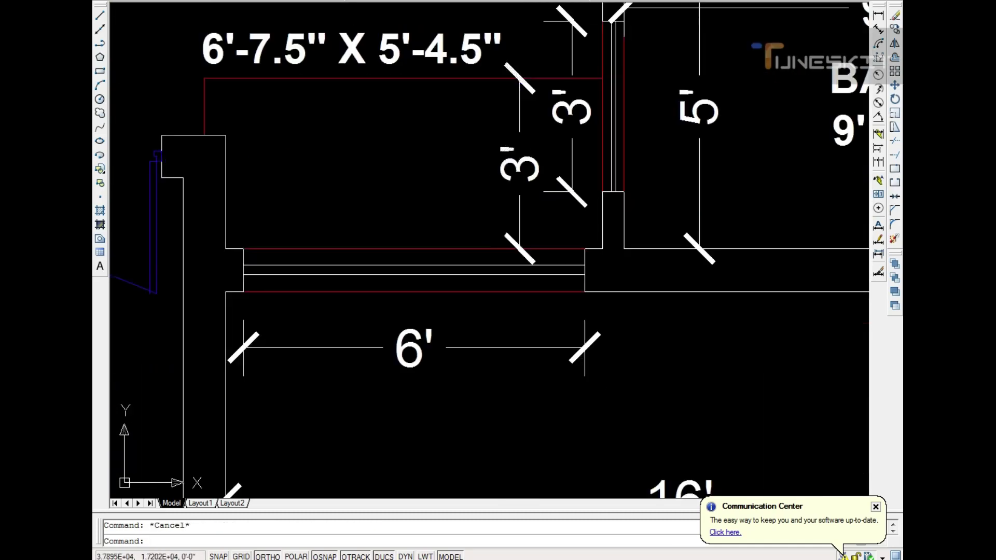
left_click(519, 208)
left_click(519, 249)
left_click(482, 249)
scroll(450, 155, "down", 5)
key("ctrl+s")
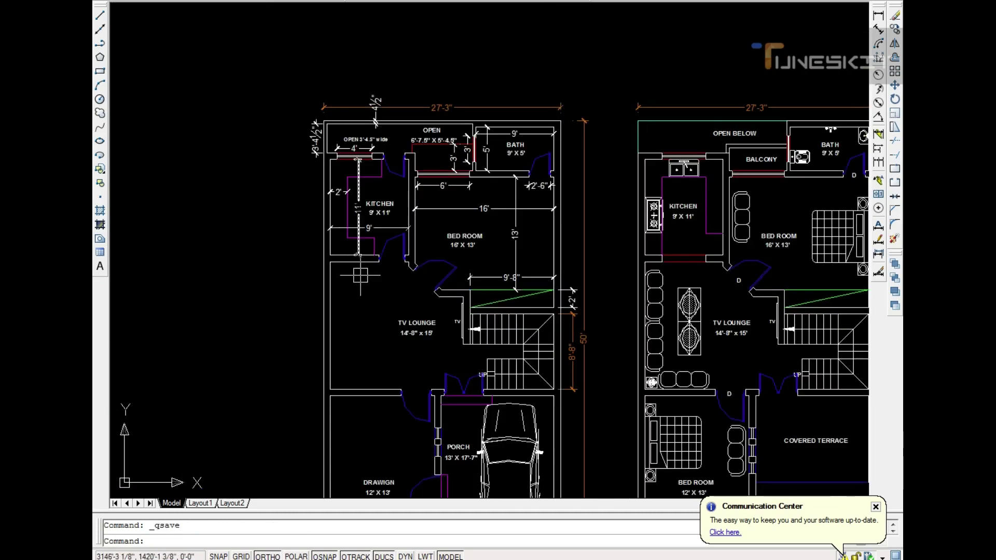
Step: Dimension the kitchen door opening as 3'
scroll(361, 276, "up", 5)
key("Escape")
type("DLI")
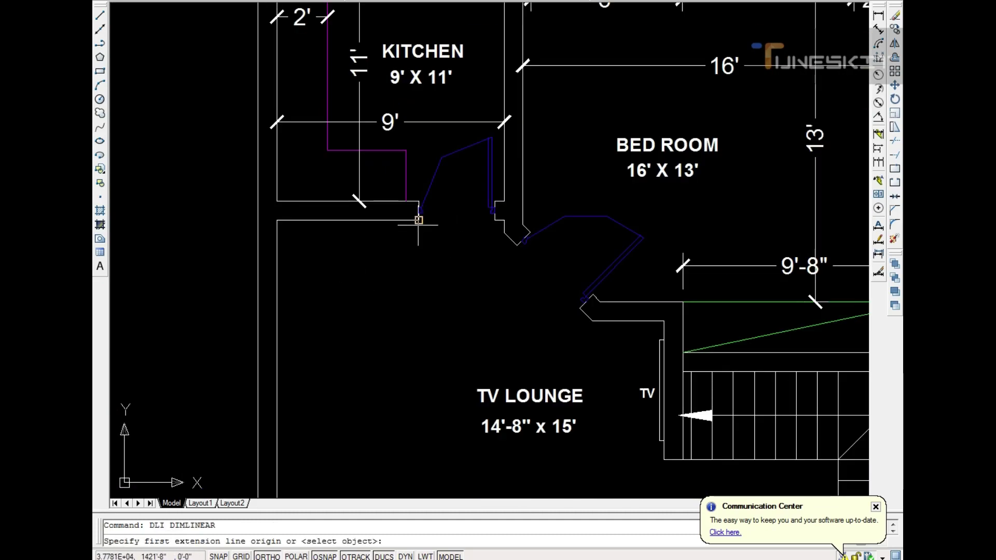
left_click(418, 220)
left_click(494, 220)
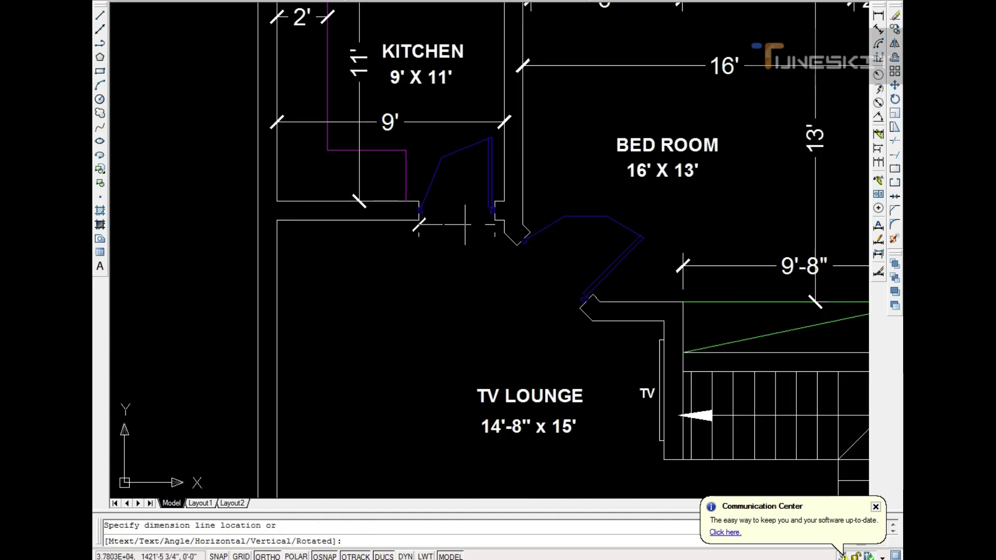
left_click(456, 181)
scroll(394, 186, "down", 5)
scroll(519, 260, "up", 4)
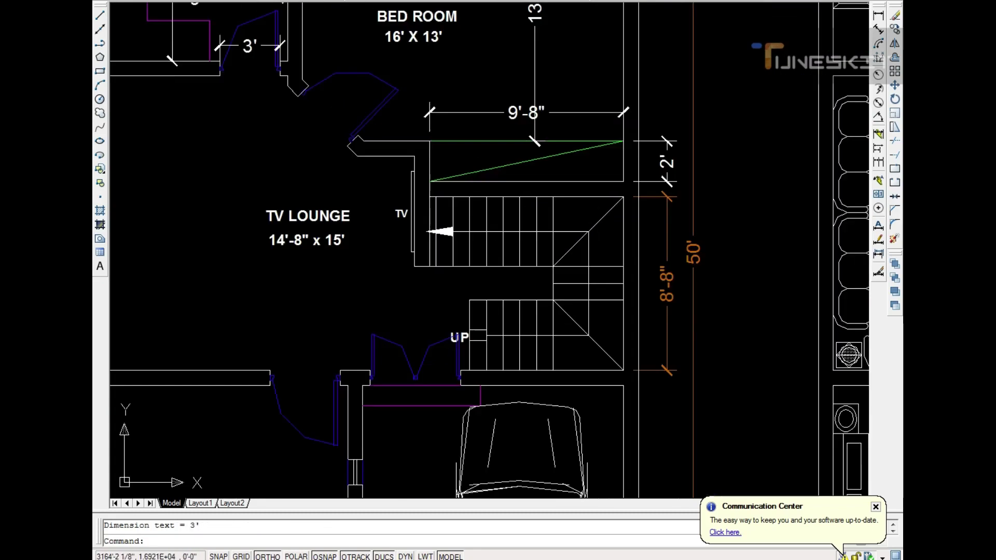
scroll(431, 285, "up", 1)
scroll(493, 277, "down", 5)
scroll(462, 249, "up", 6)
Step: Add the 3'-6" stair flight width dimension and pick both ends of the lounge wall
key("Return")
key("Return")
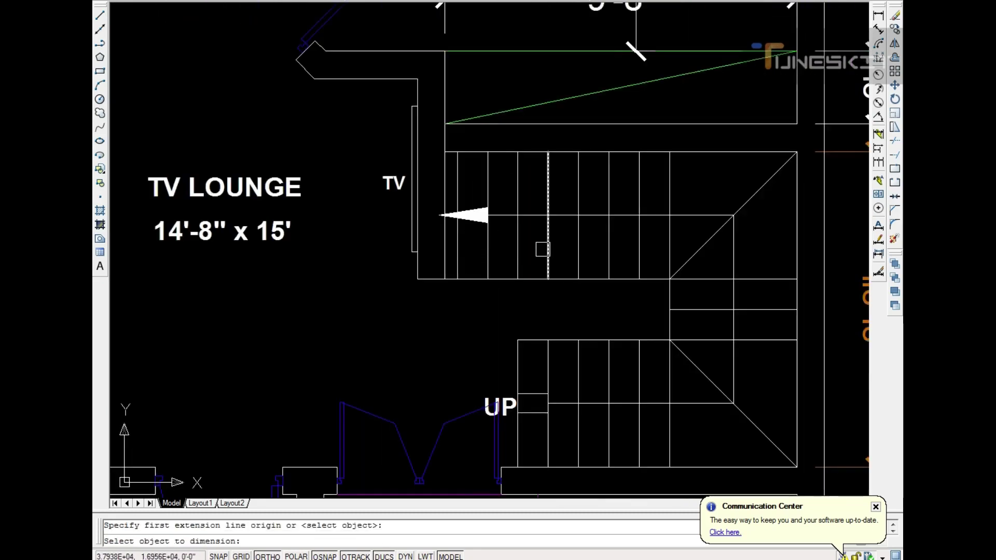
left_click(562, 251)
key("Return")
key("Return")
left_click(601, 382)
key("Return")
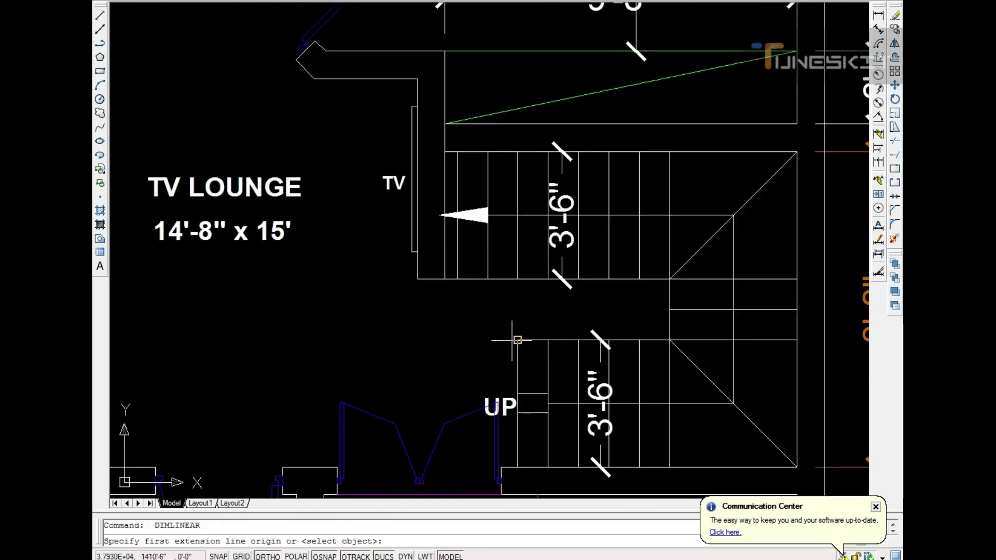
left_click(517, 340)
left_click(516, 286)
scroll(516, 285, "down", 5)
scroll(340, 236, "up", 5)
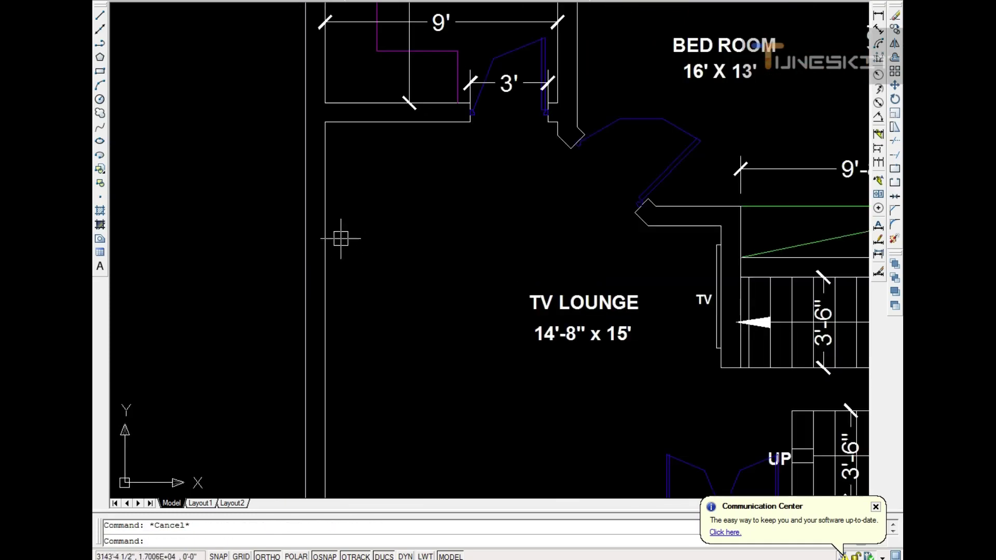
Step: Place the 14'-8" lounge depth and 15'-4" lounge width dimensions
left_click(367, 240)
scroll(367, 240, "down", 5)
scroll(339, 230, "up", 5)
key("Return")
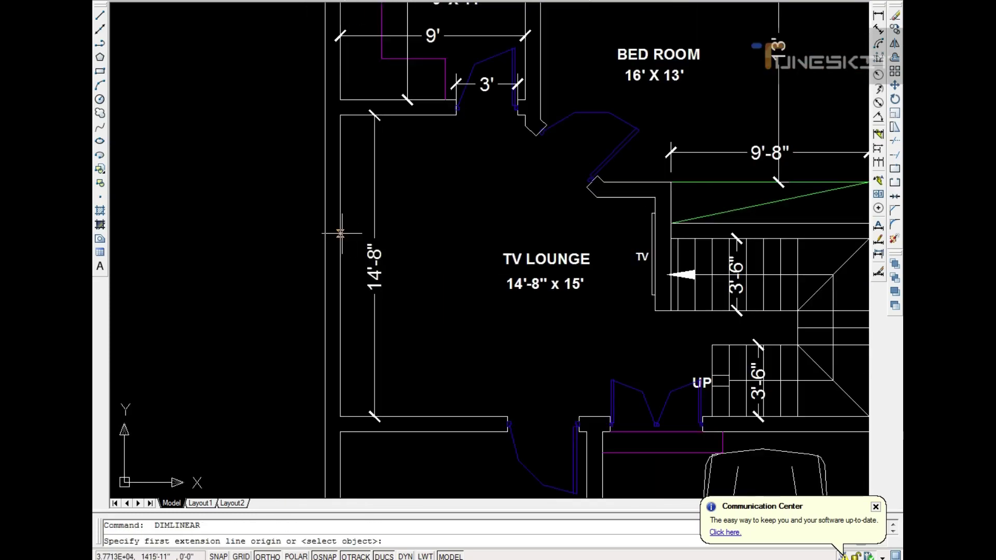
left_click(341, 234)
left_click(655, 206)
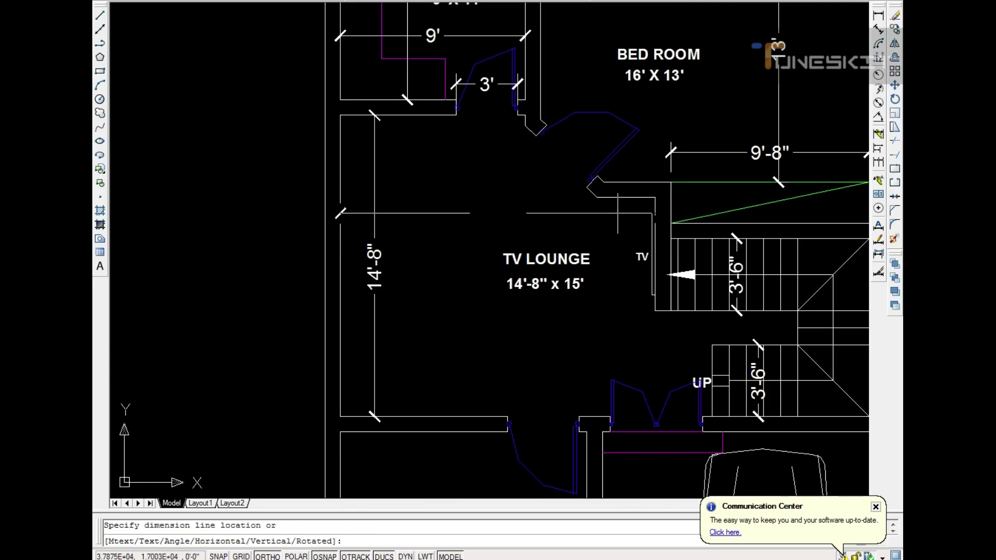
left_click(579, 215)
scroll(580, 215, "up", 3)
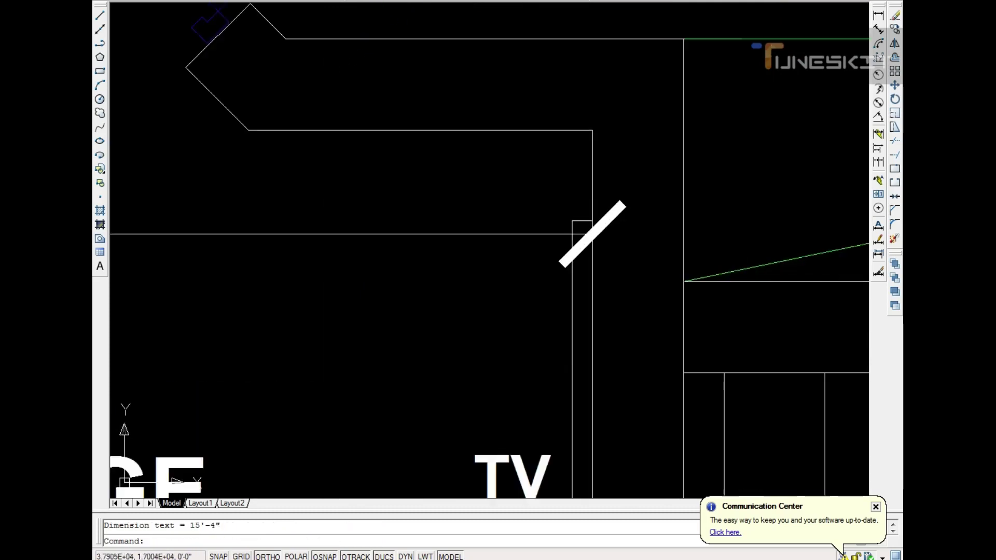
scroll(518, 245, "up", 2)
scroll(640, 173, "down", 1)
Step: Change the TV lounge size label to 15'-4" x 15'
left_click(640, 174)
scroll(646, 174, "down", 3)
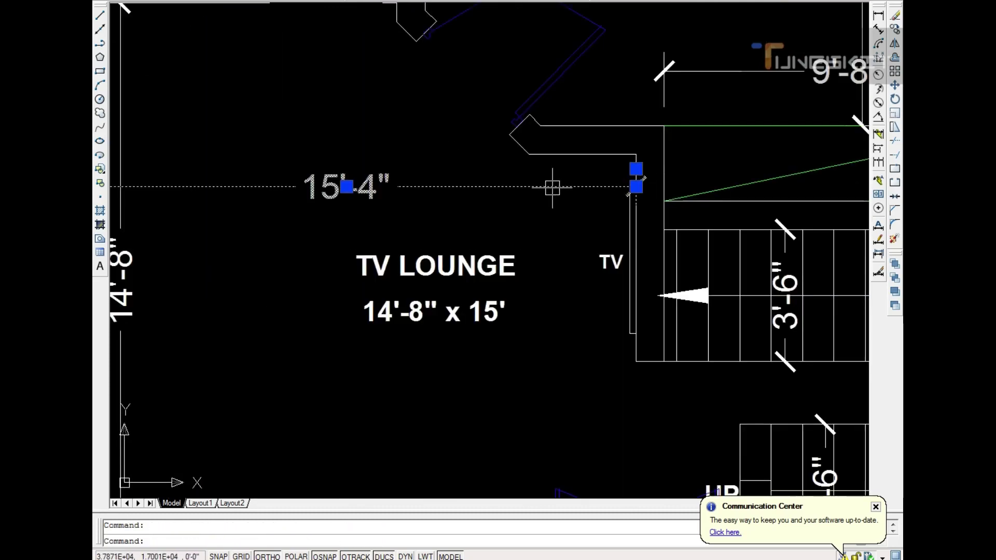
scroll(543, 188, "down", 2)
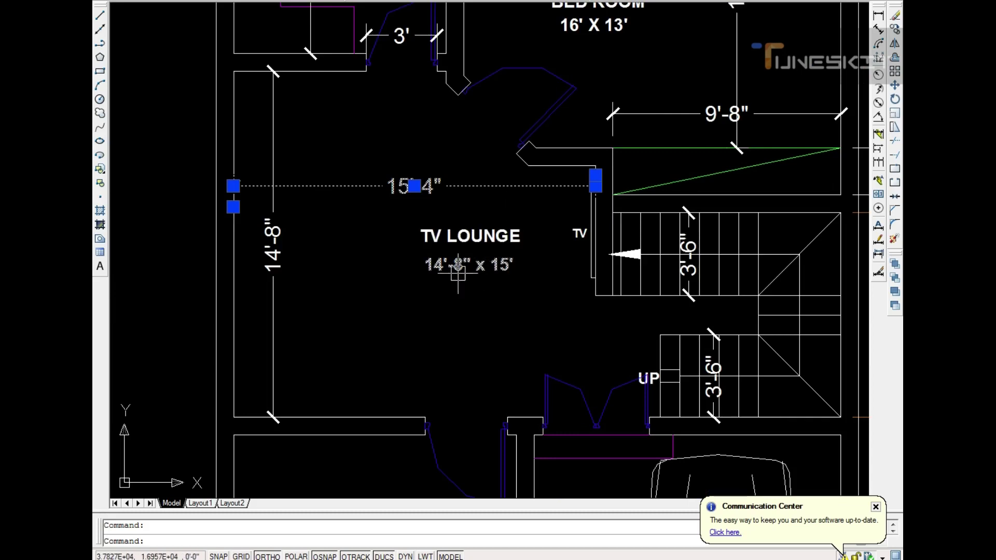
scroll(458, 266, "up", 3)
double_click(456, 255)
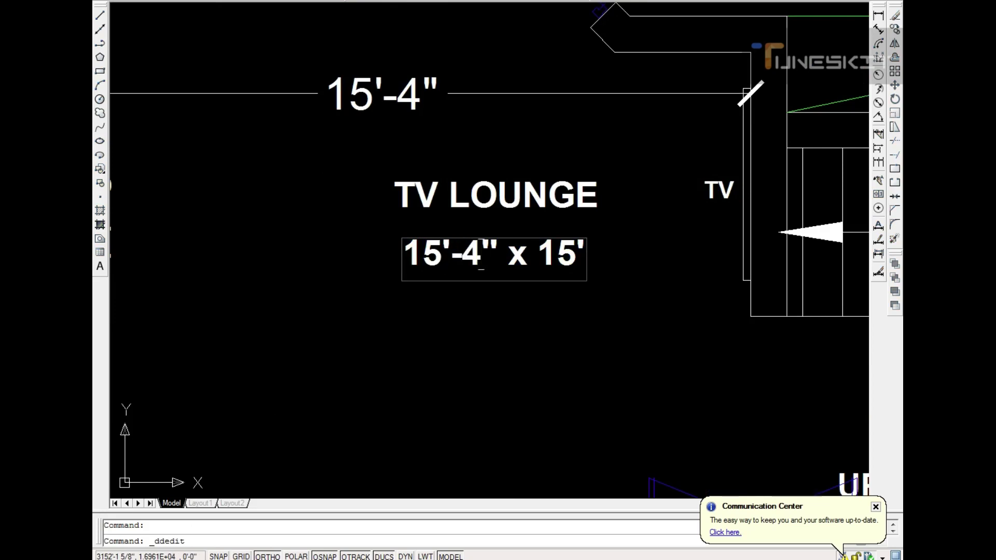
key("Return")
key("Return")
scroll(456, 255, "down", 3)
scroll(531, 182, "up", 3)
left_click(540, 189)
scroll(511, 189, "down", 3)
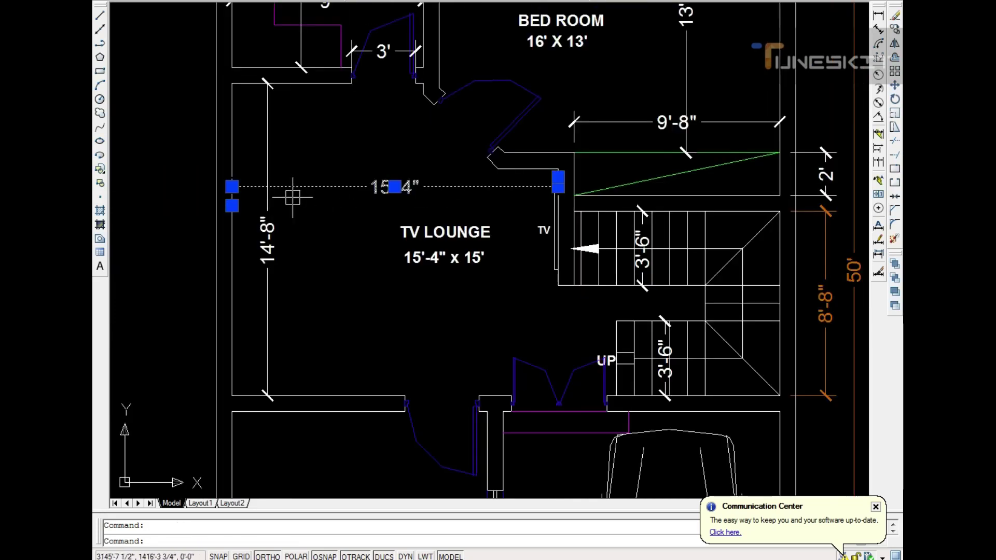
key("Escape")
scroll(293, 198, "down", 5)
scroll(420, 244, "up", 3)
scroll(420, 244, "up", 2)
type("D")
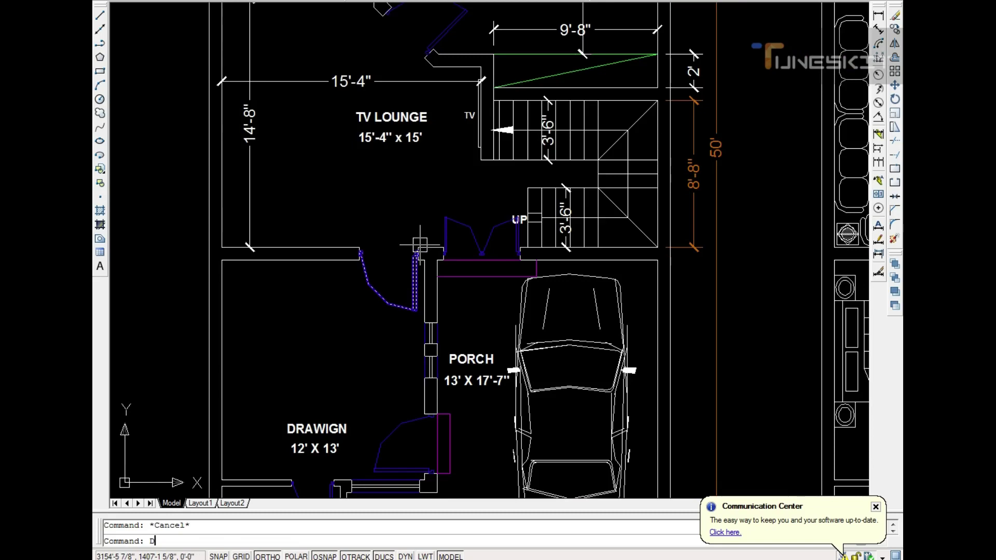
Step: Add a 4'-6" linear dimension below the doorway under the stairs
type("LI")
key("Return")
scroll(420, 244, "up", 3)
left_click(400, 298)
left_click(715, 298)
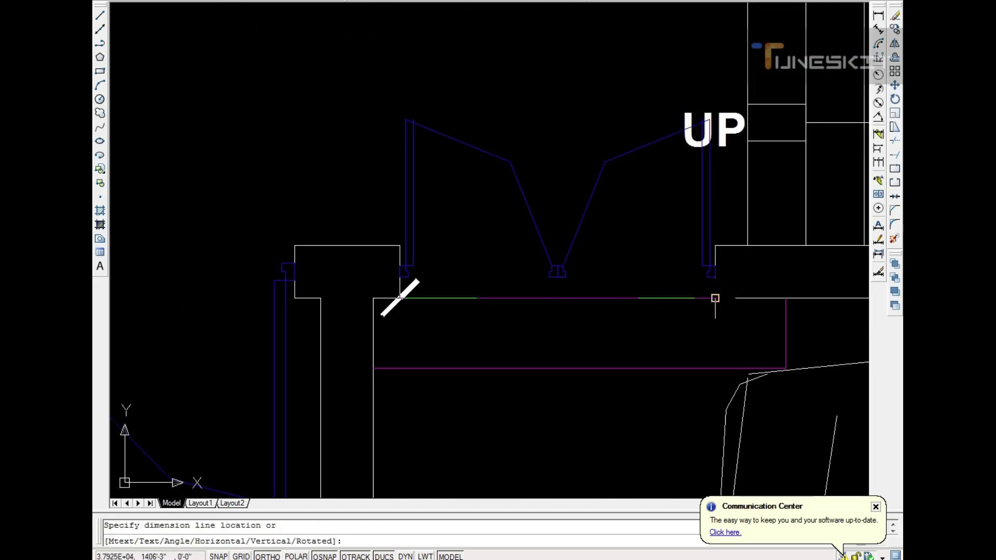
left_click(695, 327)
scroll(486, 252, "down", 3)
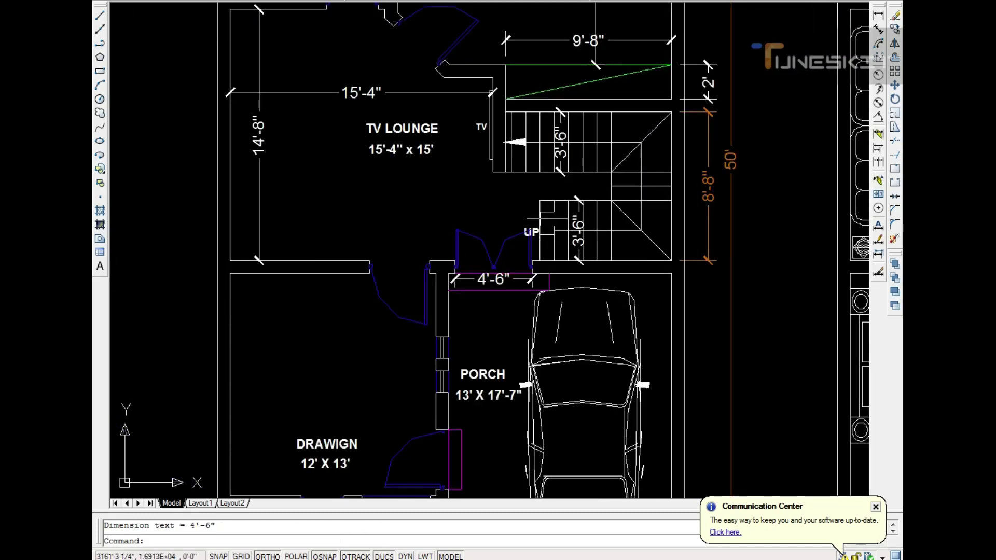
scroll(465, 241, "up", 1)
scroll(465, 241, "down", 3)
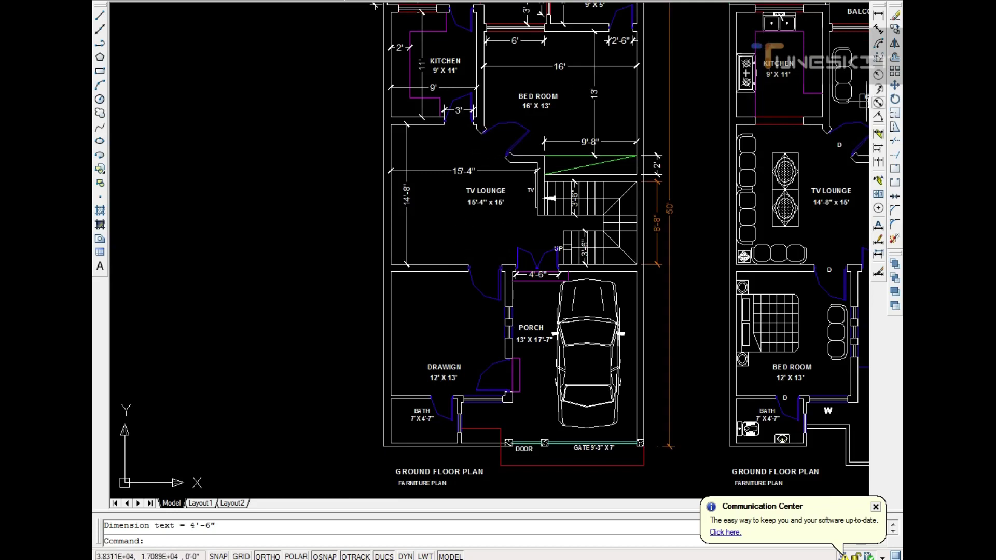
Step: Add a 4'-11 1/2" aligned dimension along the angled lounge door
left_click(879, 30)
scroll(529, 130, "up", 3)
left_click(429, 137)
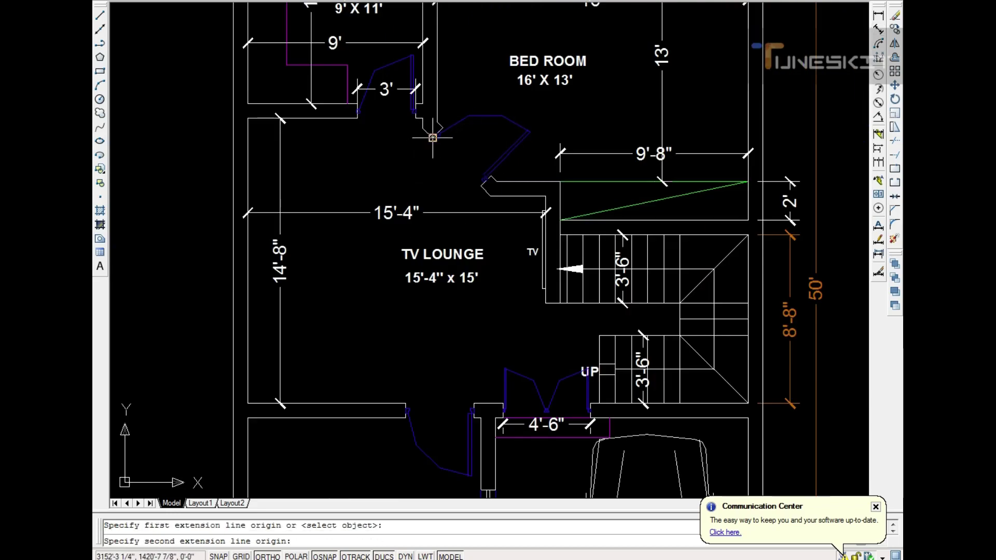
scroll(441, 135, "up", 3)
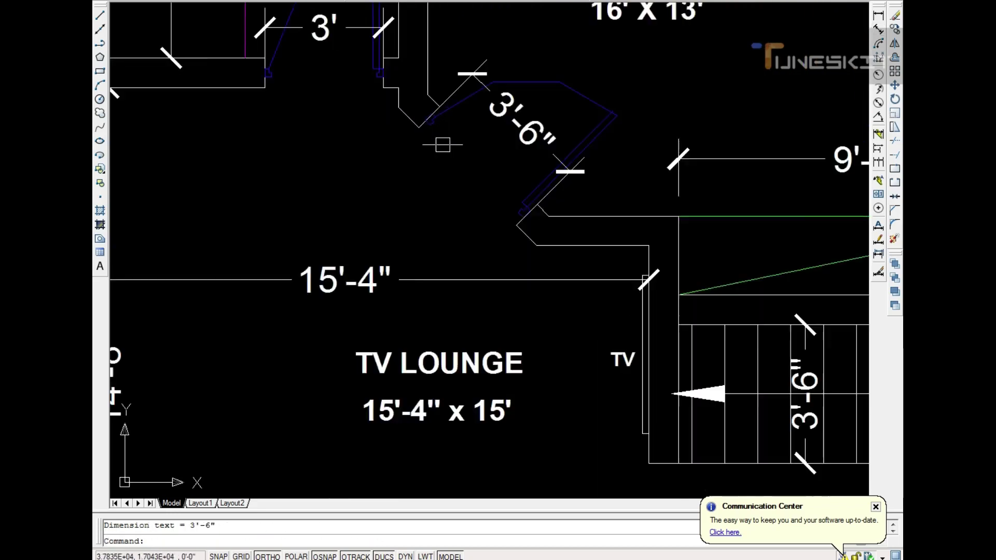
scroll(415, 124, "up", 2)
left_click(579, 291)
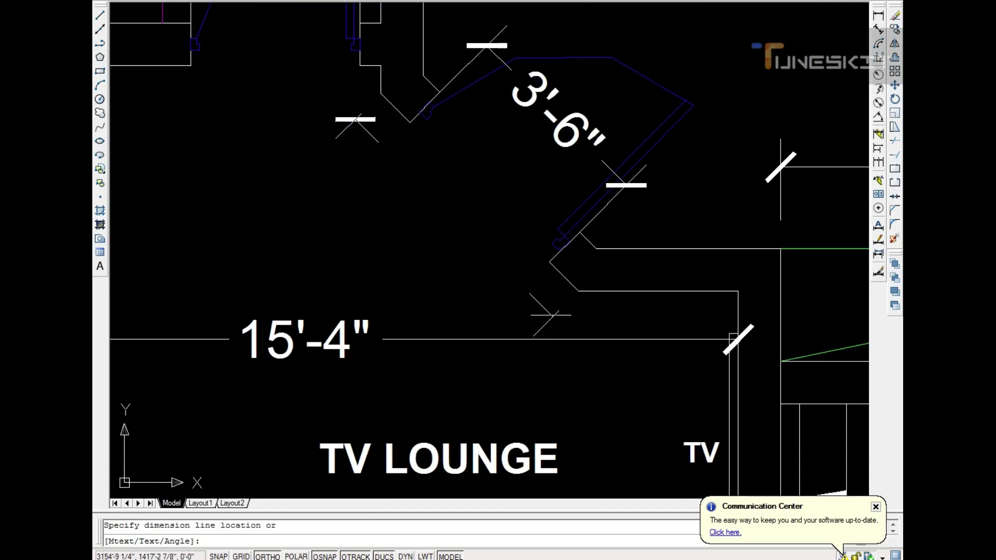
left_click(528, 343)
scroll(528, 343, "down", 4)
scroll(534, 345, "down", 1)
scroll(544, 349, "up", 4)
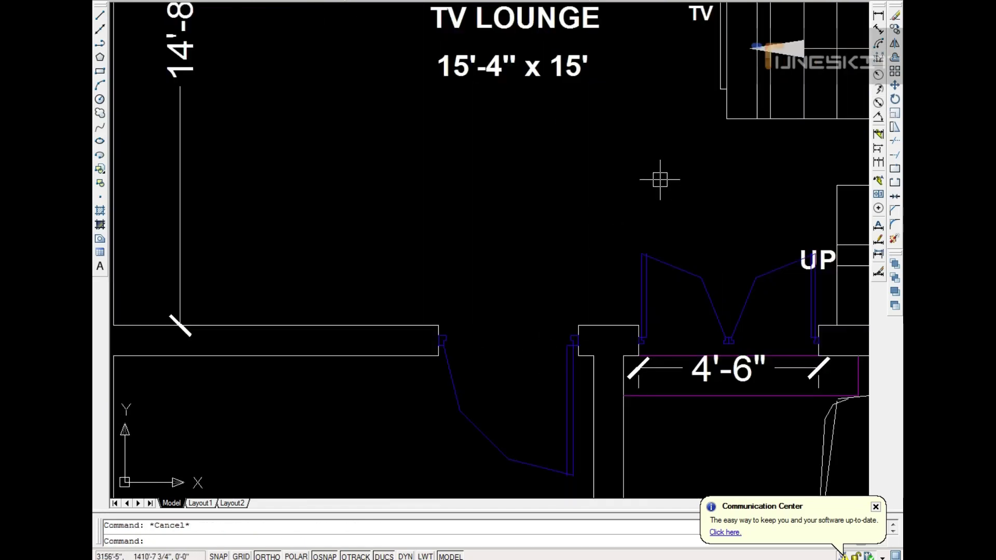
Step: Dimension the other lounge door opening as 3'-6"
left_click(439, 326)
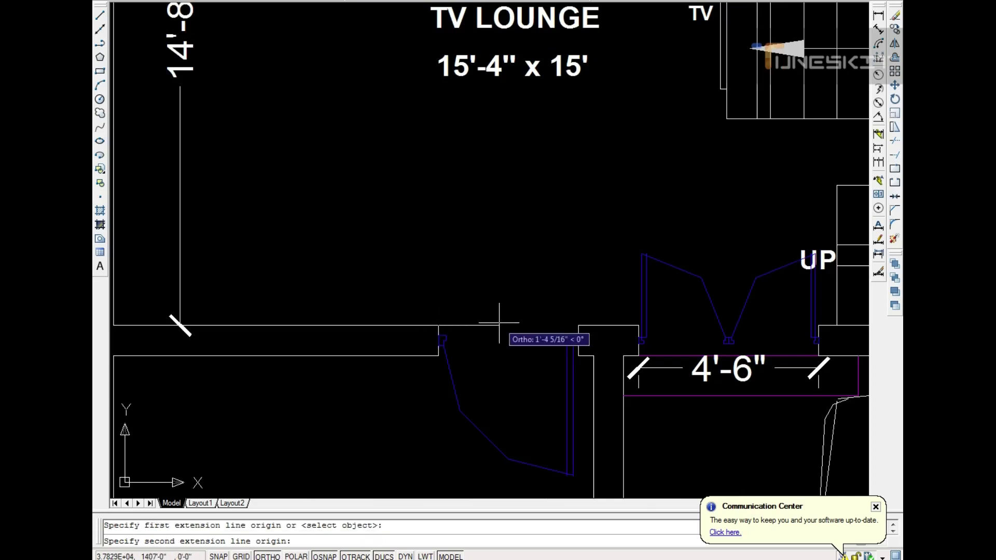
left_click(579, 325)
left_click(581, 285)
scroll(457, 215, "down", 5)
Step: Dimension the drawing room's 13' depth and 12' width
scroll(443, 226, "up", 2)
key("Return")
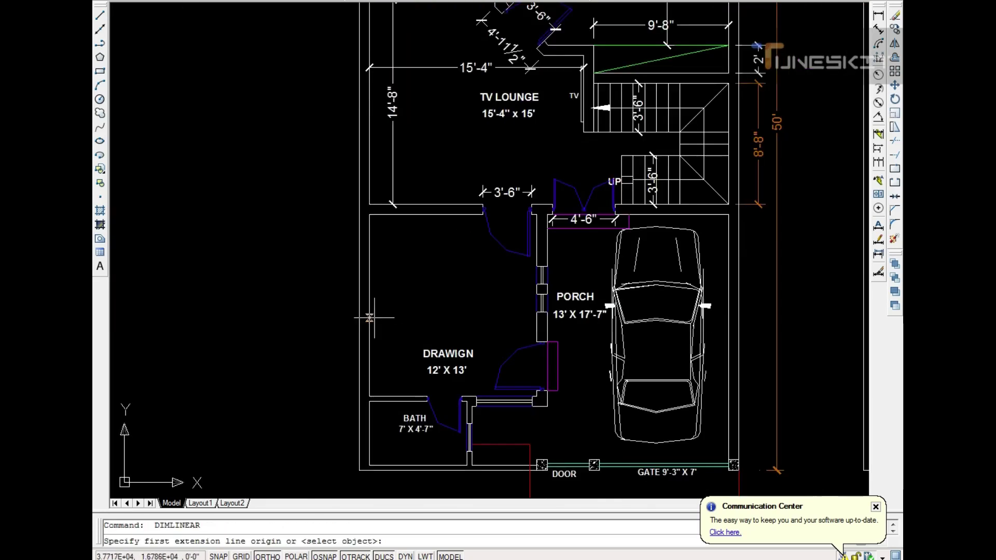
left_click(369, 214)
left_click(369, 396)
left_click(388, 312)
left_click(369, 287)
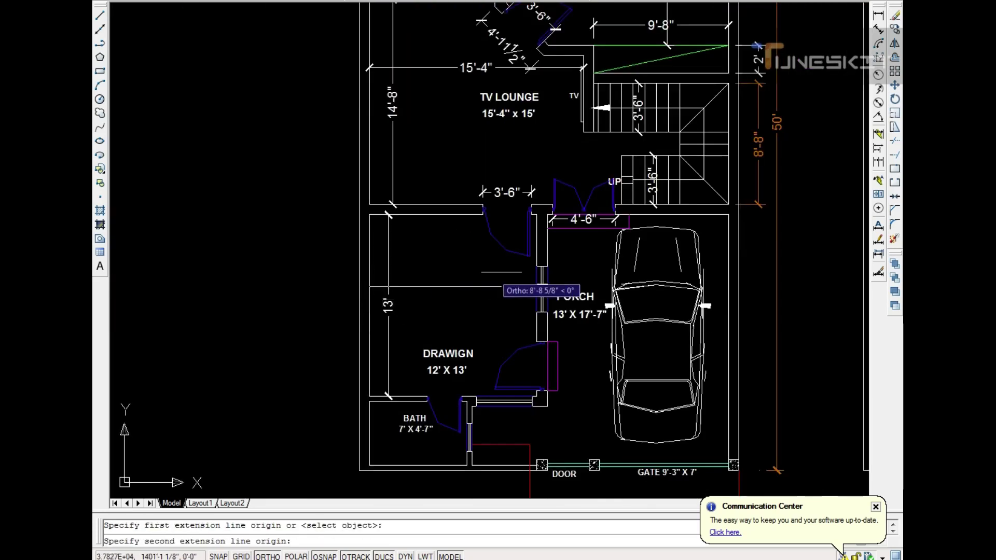
left_click(537, 276)
scroll(537, 276, "down", 4)
scroll(500, 229, "up", 8)
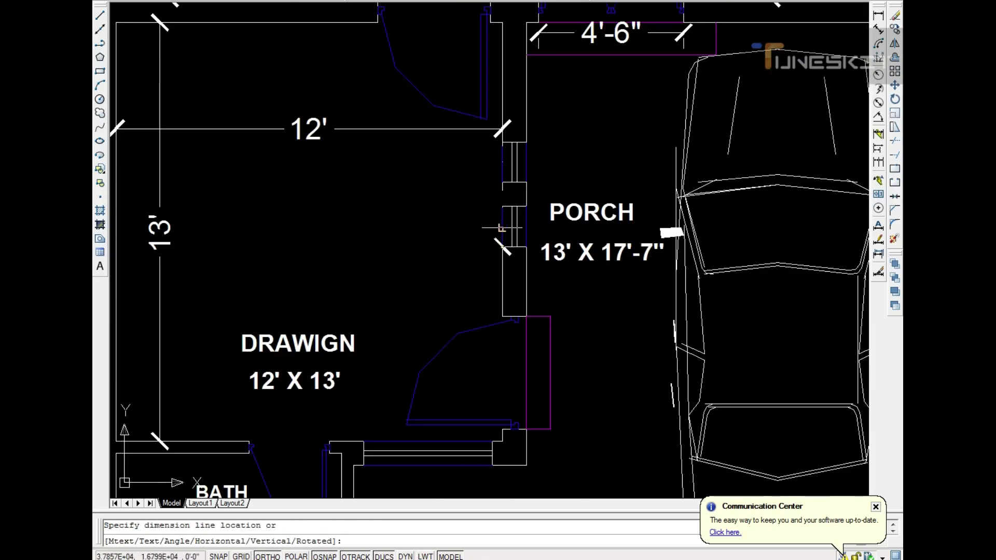
Step: Dimension the porch-side window at 1'-3" and door at 3'-6", then save
key("Escape")
key("Return")
left_click(502, 206)
left_click(503, 246)
left_click(470, 244)
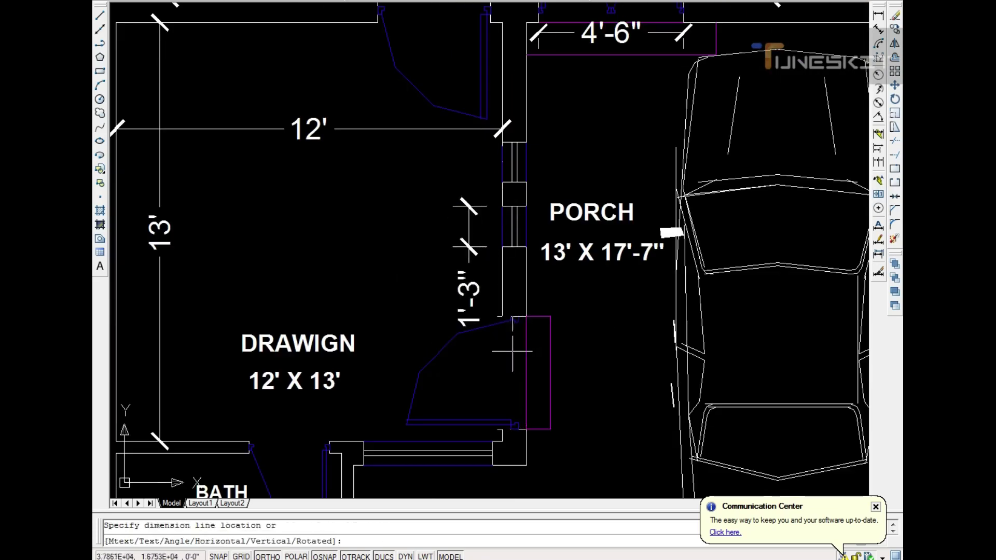
left_click(478, 365)
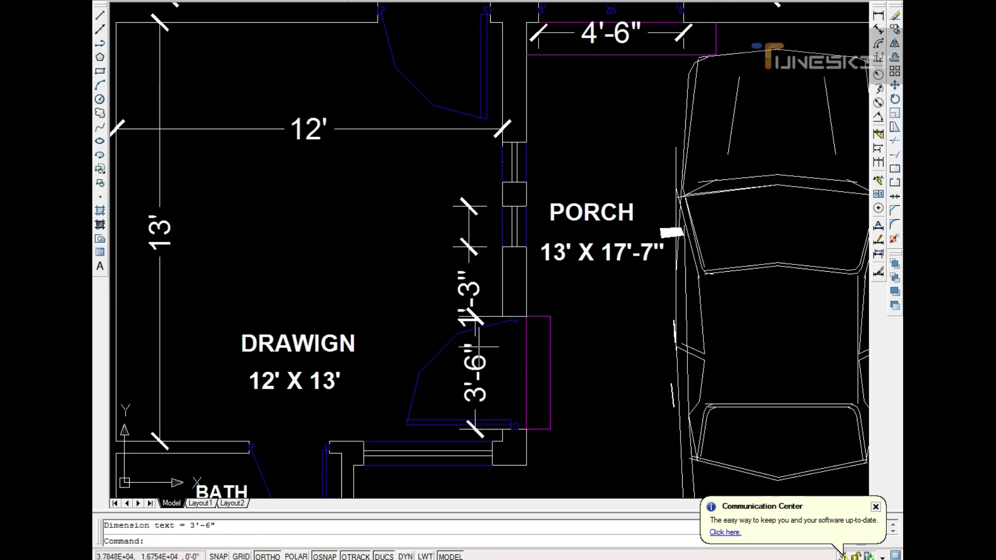
left_click(477, 347)
left_click(478, 367)
key("Escape")
scroll(502, 275, "down", 2)
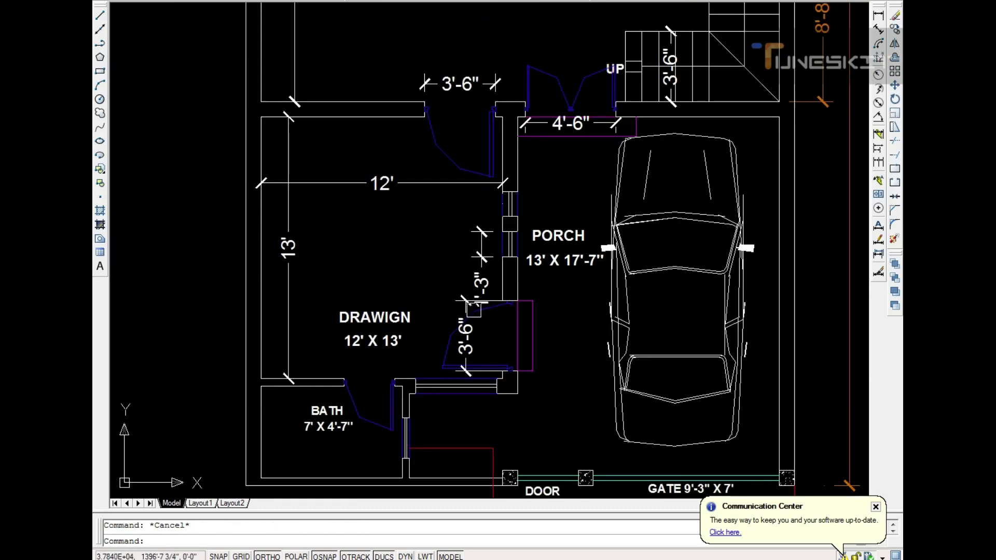
scroll(431, 337, "down", 1)
key("ctrl+s")
type("DLI")
Step: Add a 2'-6" dimension across the bath doorway
key("Return")
scroll(385, 340, "up", 2)
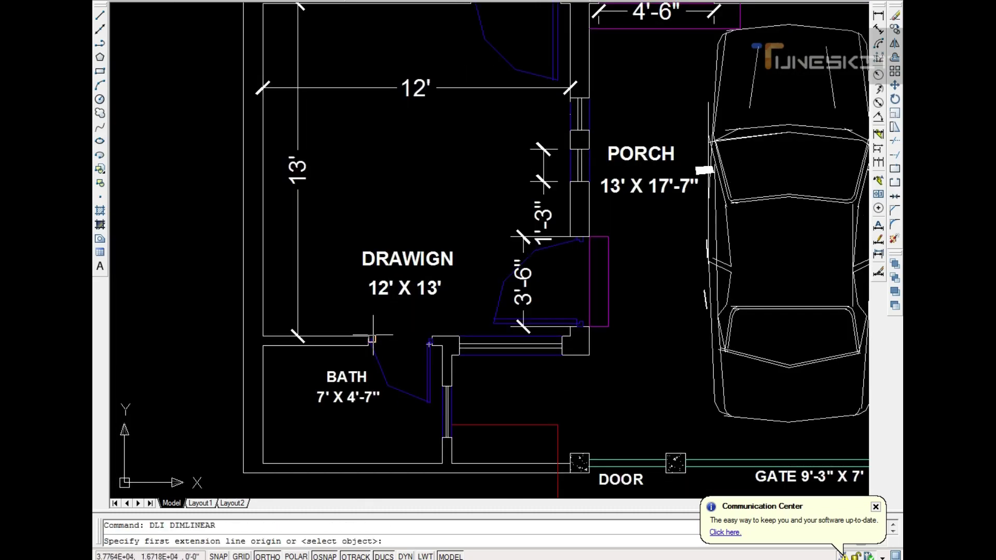
left_click(374, 345)
scroll(452, 344, "up", 4)
left_click(451, 345)
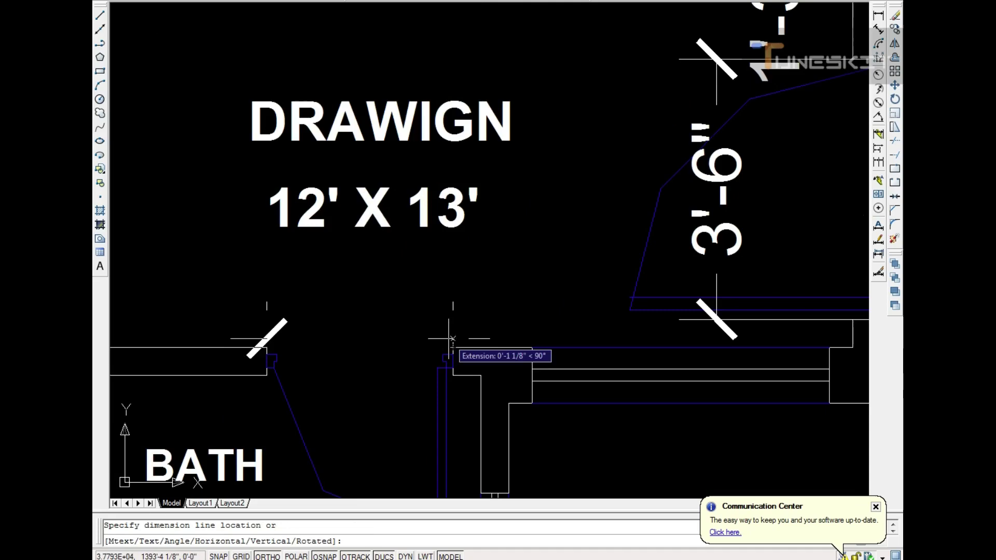
left_click(449, 312)
scroll(449, 311, "down", 3)
Step: Add the 4' and 2' dimensions at the bath openings
key("Return")
key("Return")
scroll(554, 296, "up", 3)
left_click(554, 295)
left_click(554, 324)
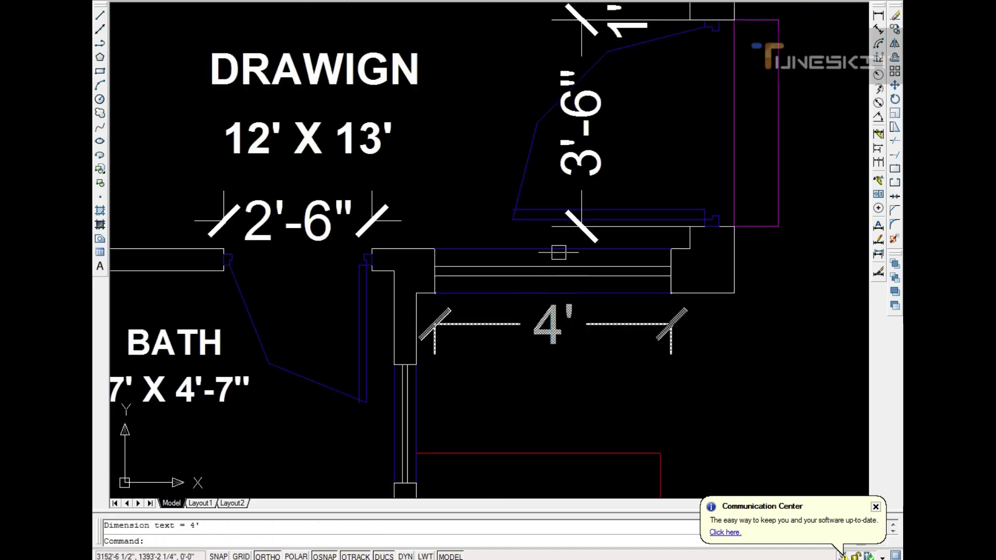
key("Return")
middle_click_drag(554, 325, 653, 148)
left_click(517, 249)
left_click(559, 262)
Step: Dimension the bath at 4'-7" and 7'
scroll(559, 262, "down", 5)
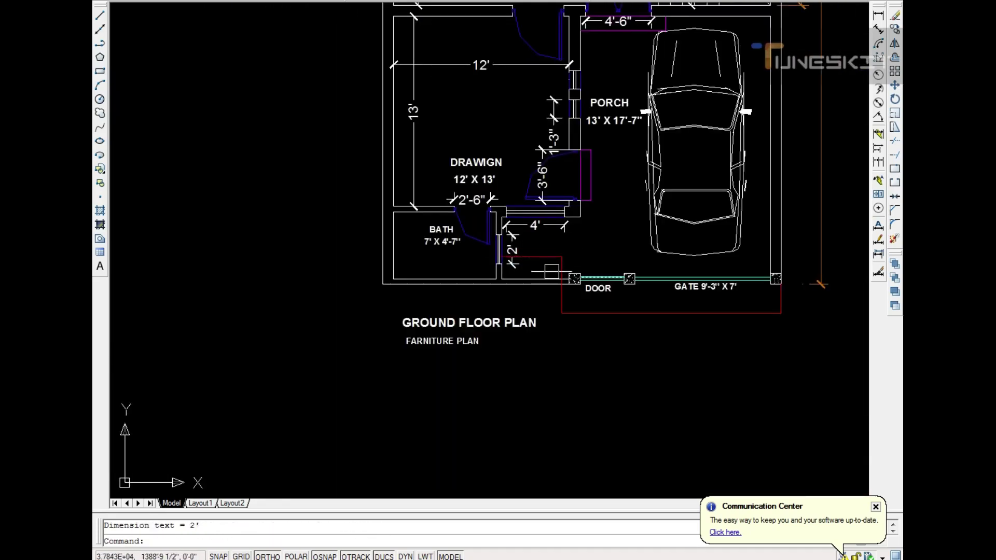
scroll(478, 291, "up", 3)
scroll(329, 229, "up", 2)
key("Return")
left_click(320, 94)
left_click(320, 340)
left_click(351, 255)
key("Return")
key("Return")
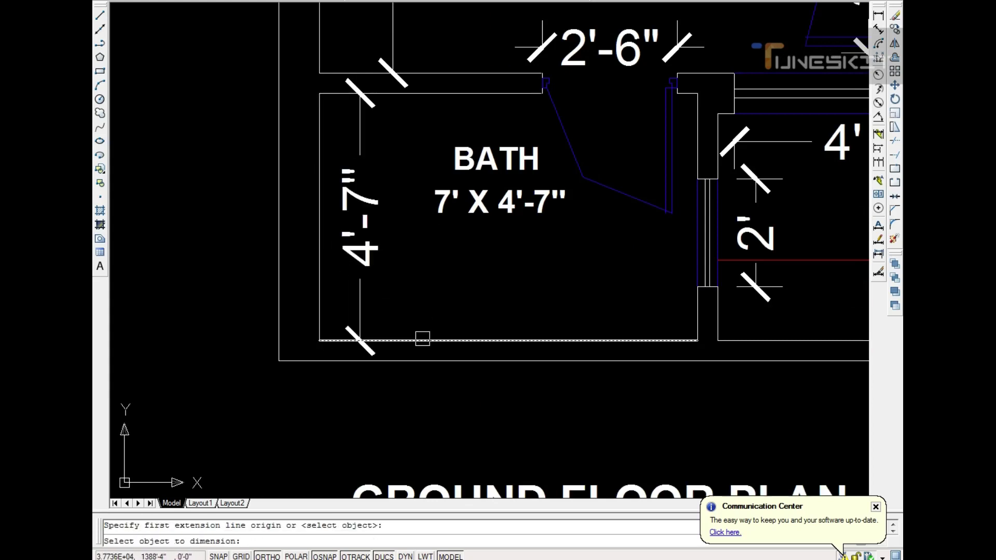
left_click(423, 340)
left_click(429, 296)
scroll(429, 295, "down", 5)
scroll(379, 282, "up", 5)
Step: Dimension the 3' door opening and the 9'-3" gate opening
key("Return")
key("Return")
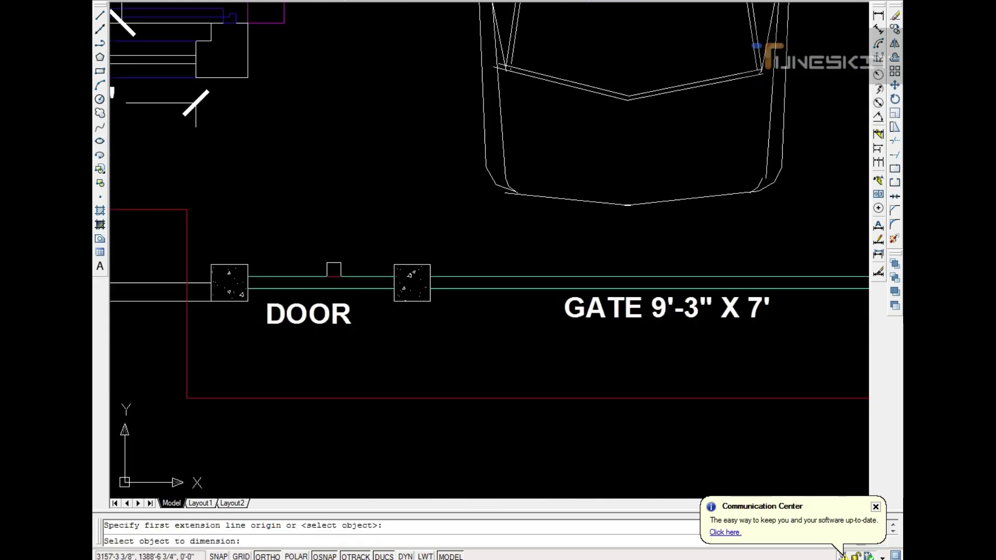
left_click(332, 277)
left_click(338, 244)
key("Return")
key("Return")
left_click(458, 277)
left_click(372, 243)
scroll(372, 243, "down", 5)
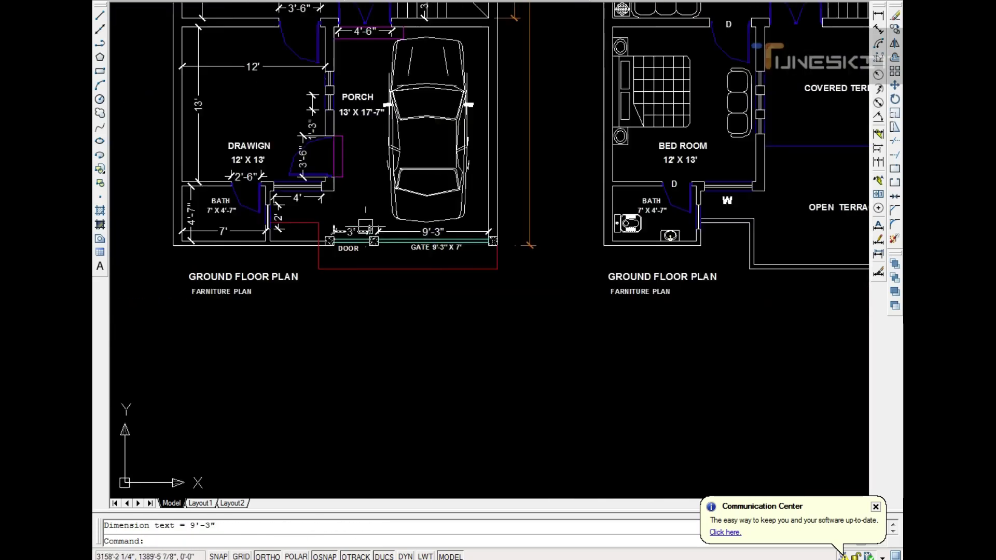
scroll(552, 190, "up", 5)
Step: Add 9" dimensions to the gate pillar and the door pillar
key("Return")
key("Return")
left_click(551, 190)
left_click(552, 223)
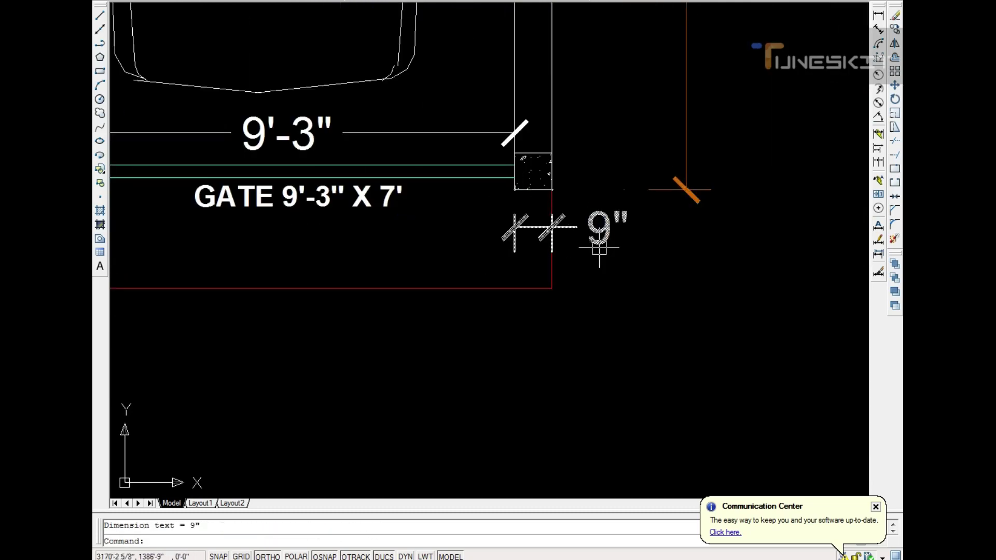
scroll(552, 223, "down", 5)
scroll(400, 233, "up", 5)
Step: Add the 2' offset dimension left of the door
key("Return")
key("Return")
left_click(306, 177)
left_click(382, 237)
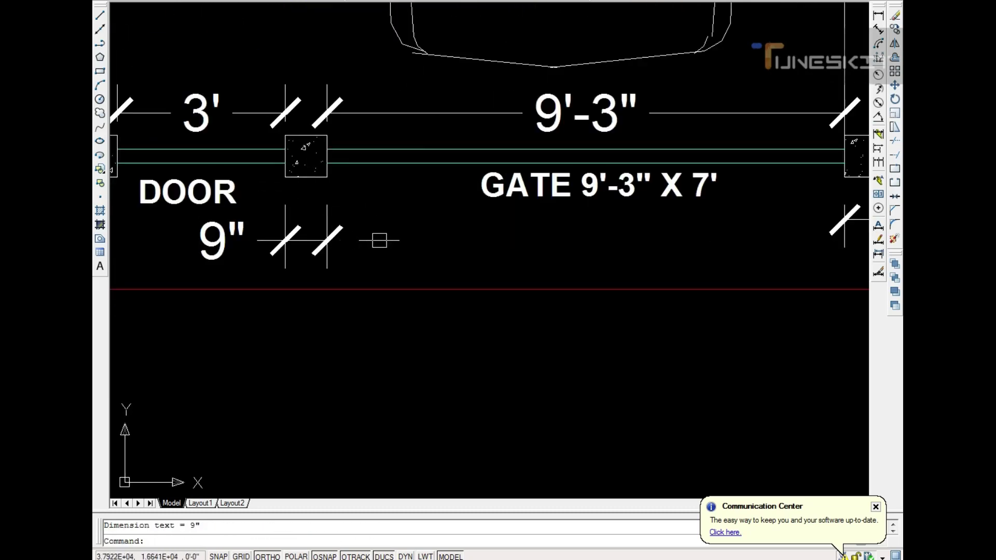
scroll(383, 237, "down", 5)
scroll(272, 261, "up", 5)
key("Return")
left_click(345, 153)
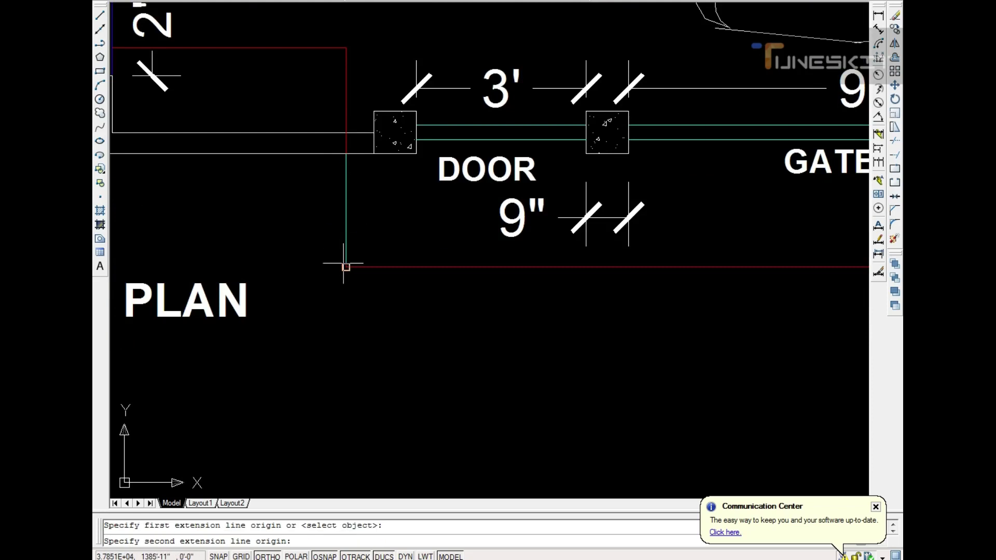
left_click(344, 267)
left_click(311, 274)
Step: Delete the car from the porch
scroll(311, 273, "down", 4)
scroll(547, 314, "down", 1)
scroll(534, 203, "up", 5)
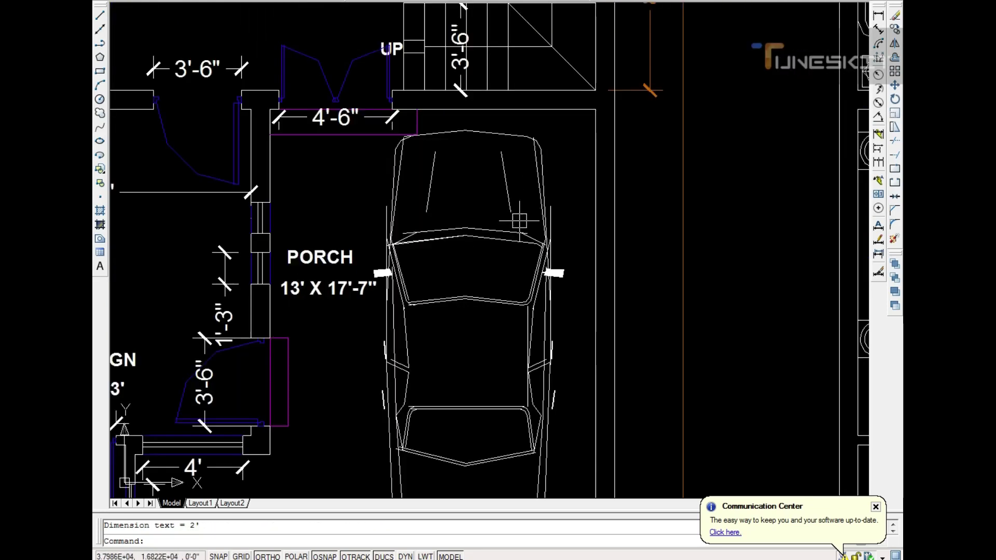
left_click(516, 229)
key("Delete")
key("Escape")
scroll(481, 223, "down", 4)
type("DLI")
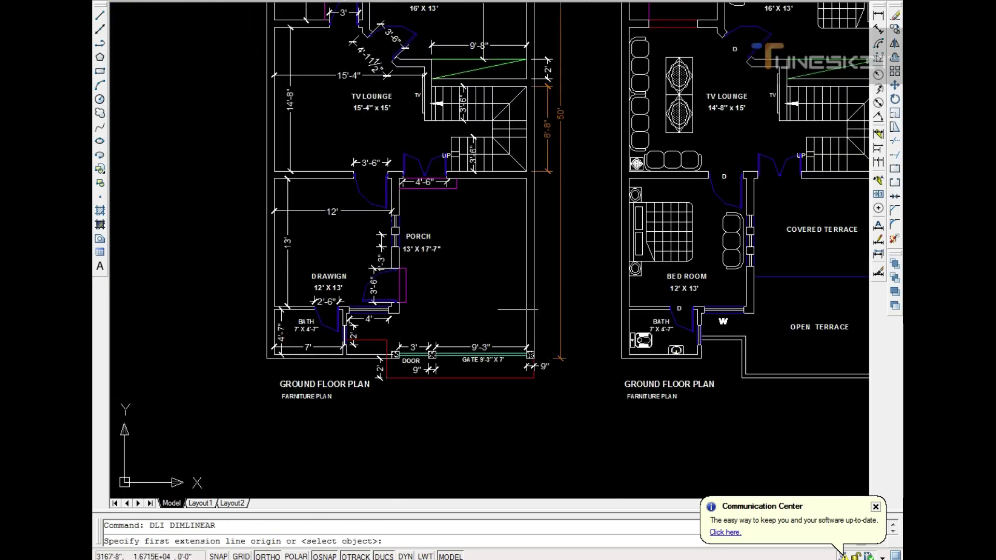
Step: Dimension the porch depth and its 13' width
key("Return")
left_click(528, 301)
left_click(512, 290)
scroll(483, 265, "up", 5)
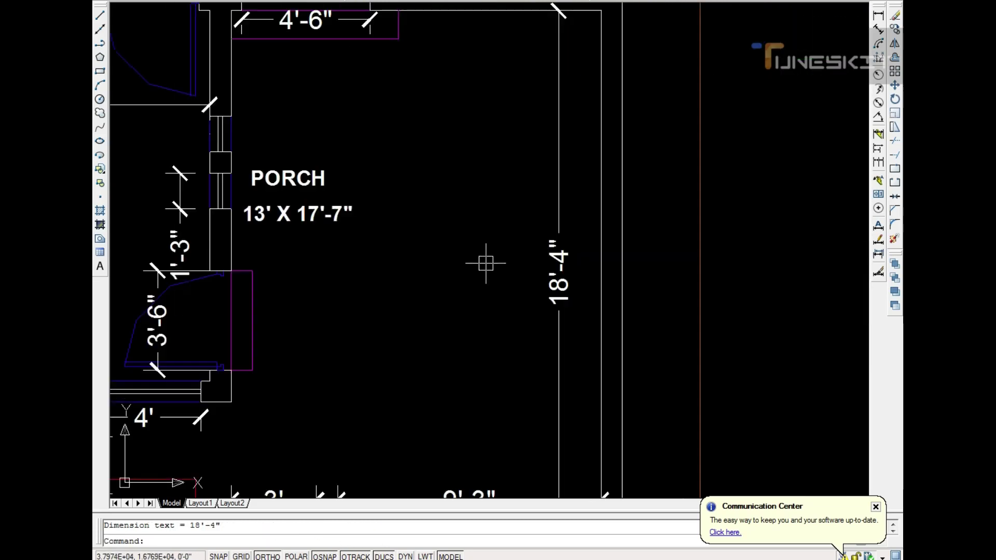
key("Return")
left_click(231, 105)
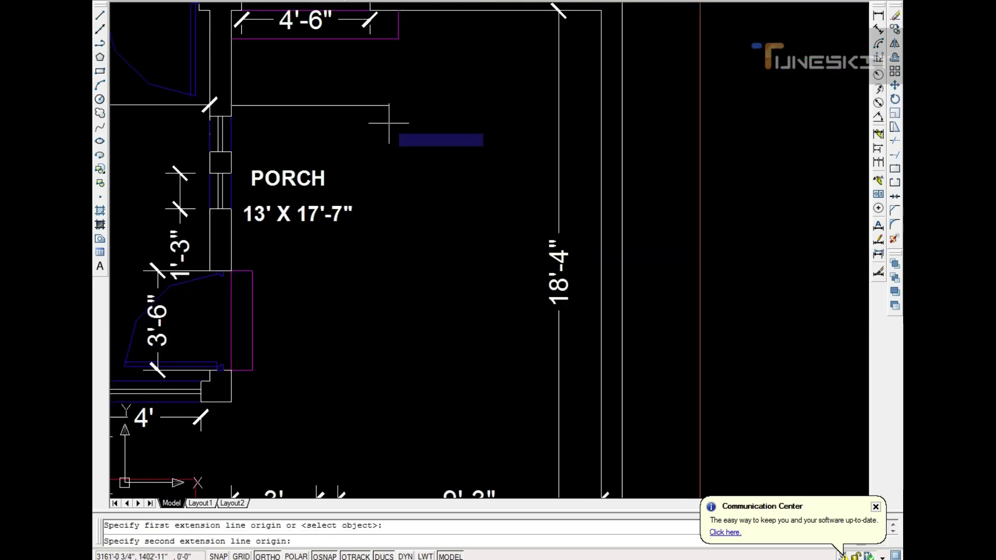
left_click(600, 105)
left_click(555, 104)
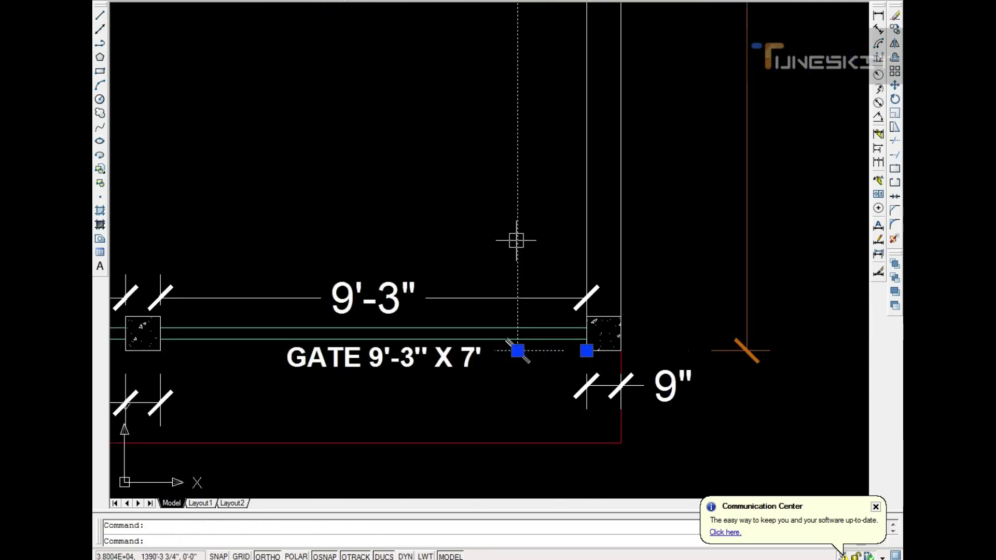
Step: Save the drawing and move down to the first plan's OPEN area
left_click(587, 351)
key("Escape")
scroll(585, 321, "down", 3)
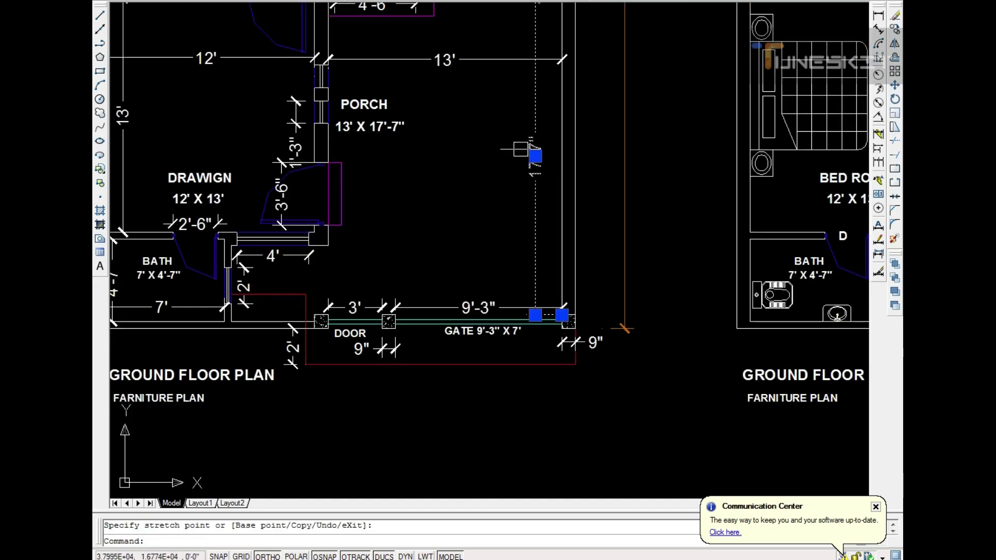
scroll(510, 262, "up", 4)
key("ctrl+s")
scroll(510, 263, "down", 2)
scroll(492, 185, "down", 1)
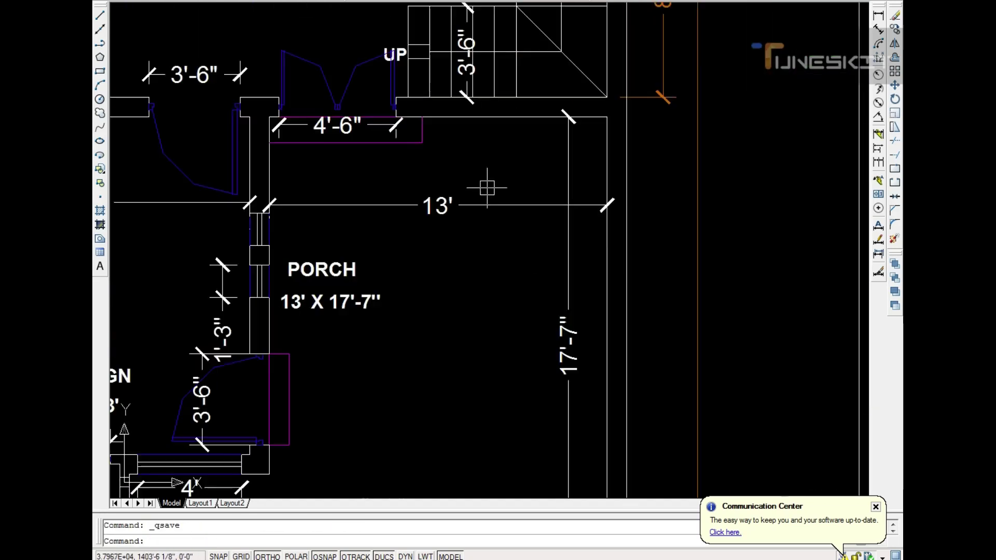
scroll(456, 205, "down", 2)
scroll(485, 193, "down", 1)
scroll(493, 207, "down", 1)
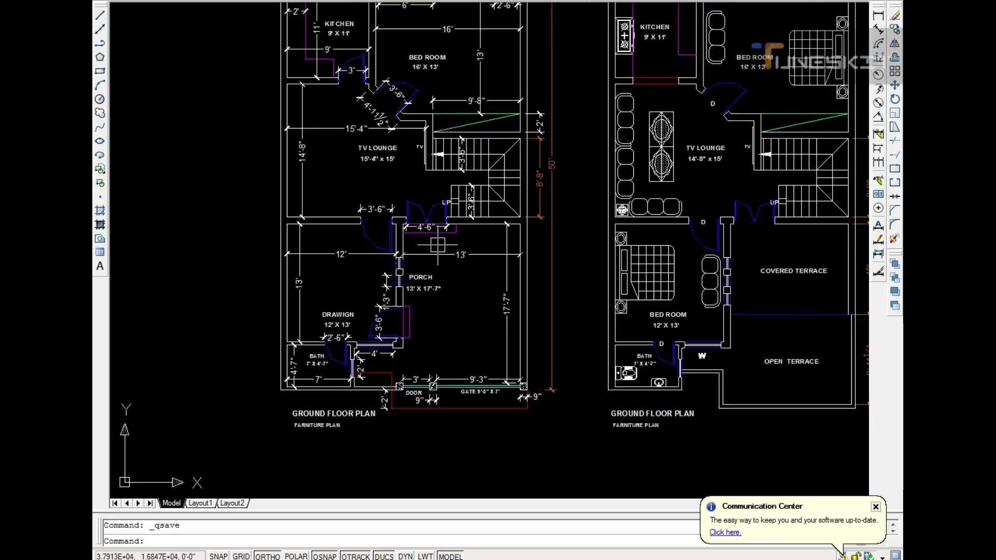
key("Escape")
scroll(493, 207, "down", 1)
scroll(503, 78, "up", 2)
scroll(238, 52, "up", 3)
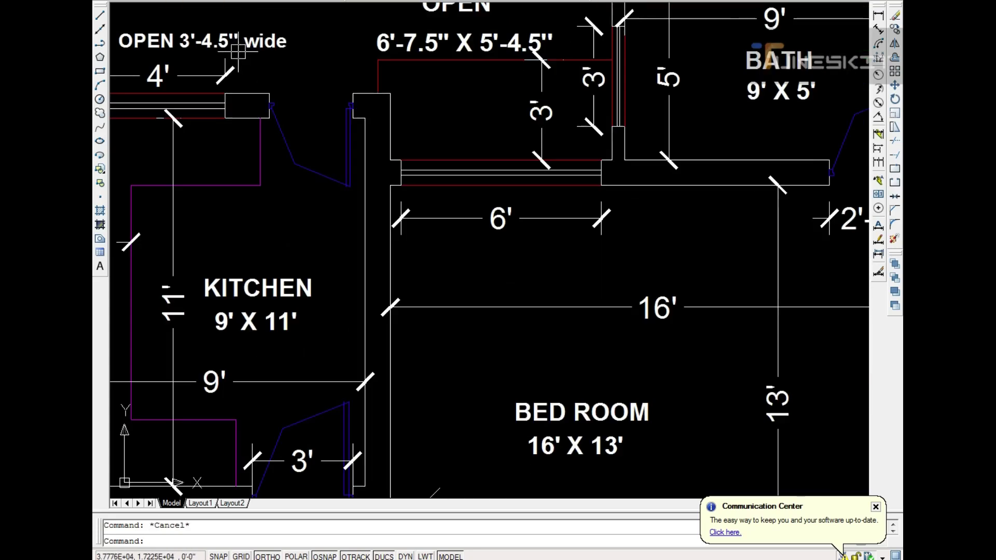
type("DLI")
Step: Add the 2'-6" dimension across the kitchen door opening below OPEN
key("Return")
scroll(279, 115, "up", 3)
left_click(259, 96)
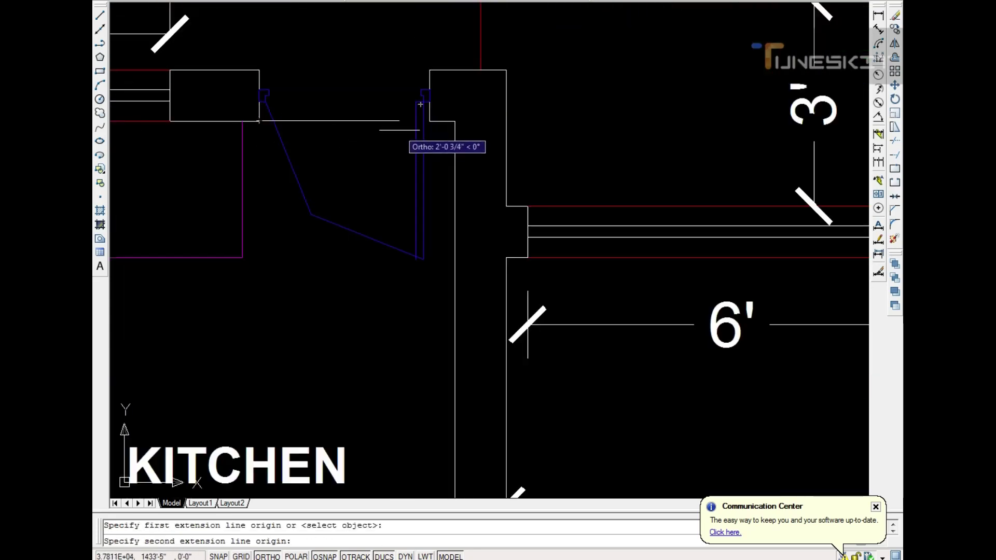
left_click(428, 98)
key("Escape")
scroll(424, 189, "down", 3)
scroll(424, 189, "down", 2)
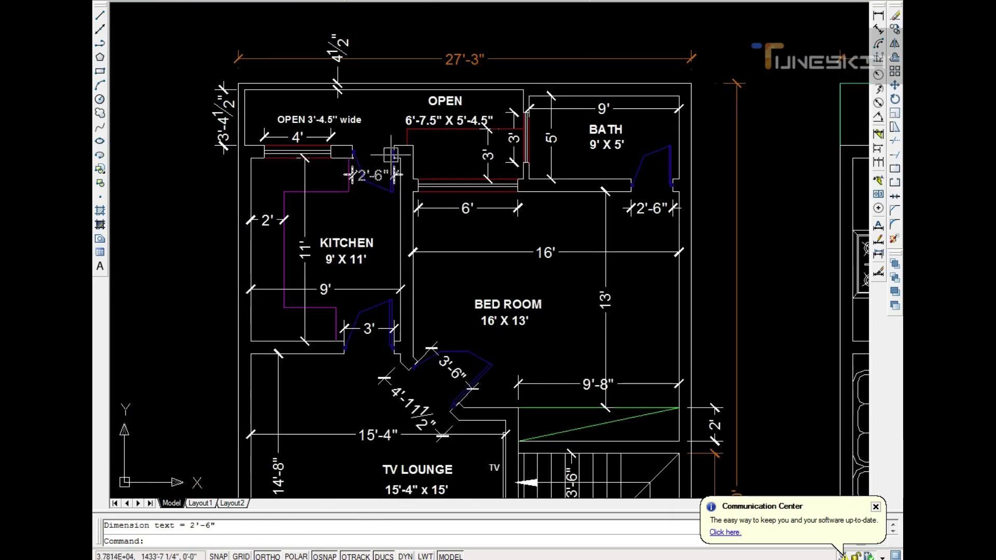
scroll(467, 171, "down", 1)
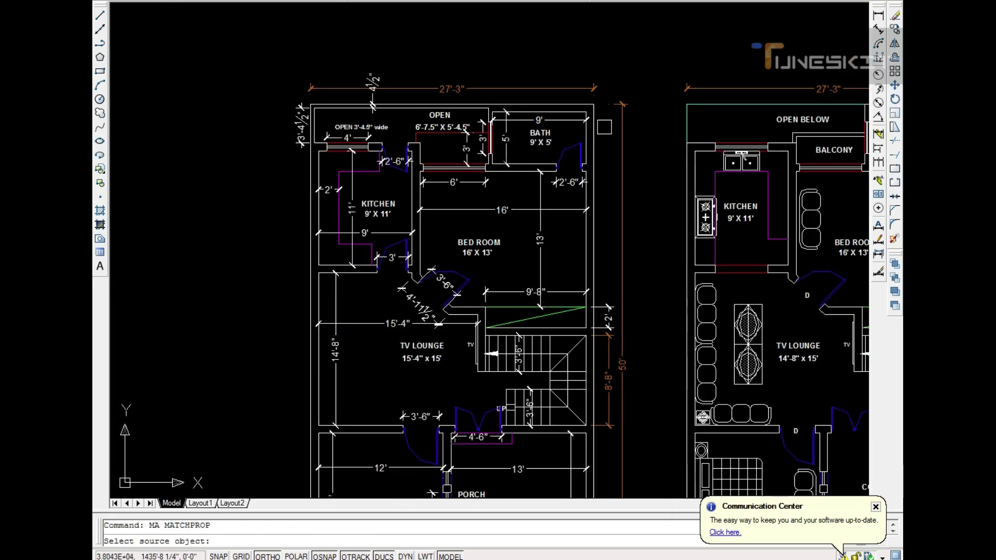
Step: Match the orange 50' dimension onto the bath's 9', 5' and 3' dimensions
left_click(622, 130)
scroll(532, 115, "up", 5)
left_click(460, 155)
left_click(390, 176)
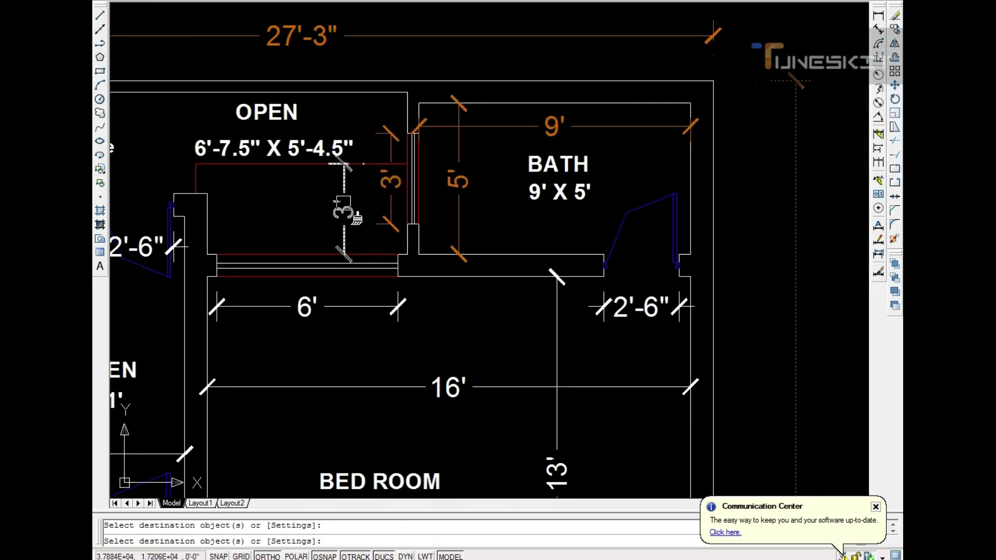
left_click(344, 213)
scroll(343, 213, "down", 5)
scroll(343, 213, "up", 3)
scroll(264, 185, "down", 2)
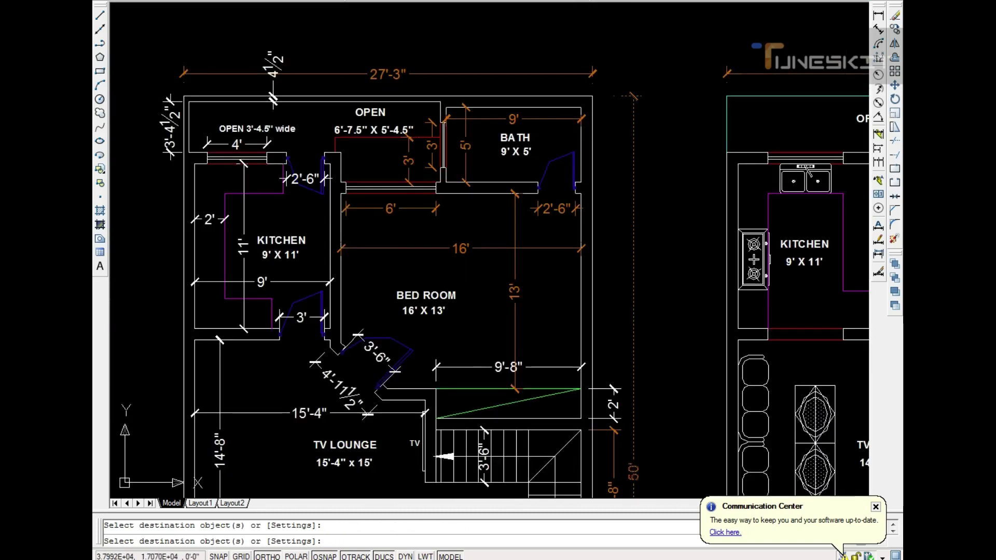
scroll(456, 356, "up", 2)
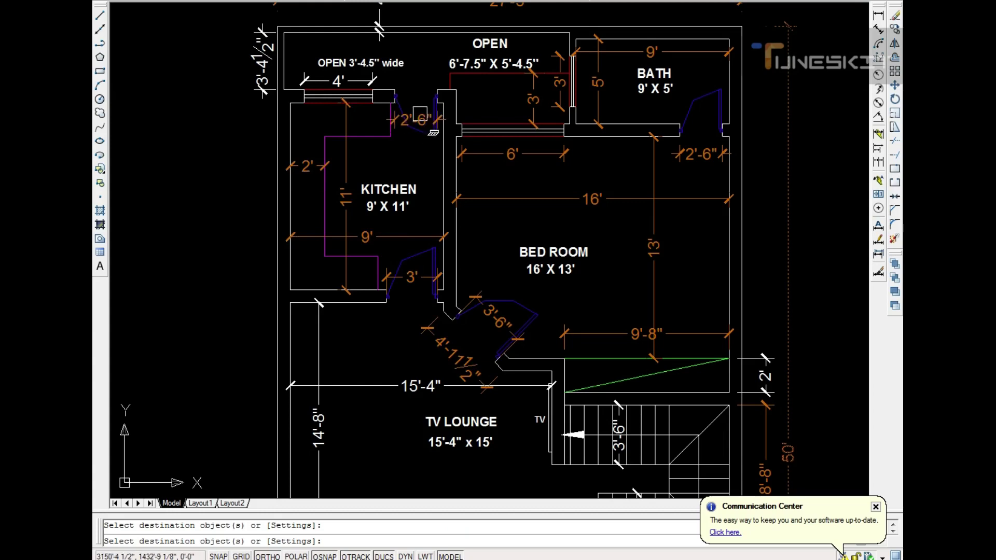
scroll(279, 94, "down", 2)
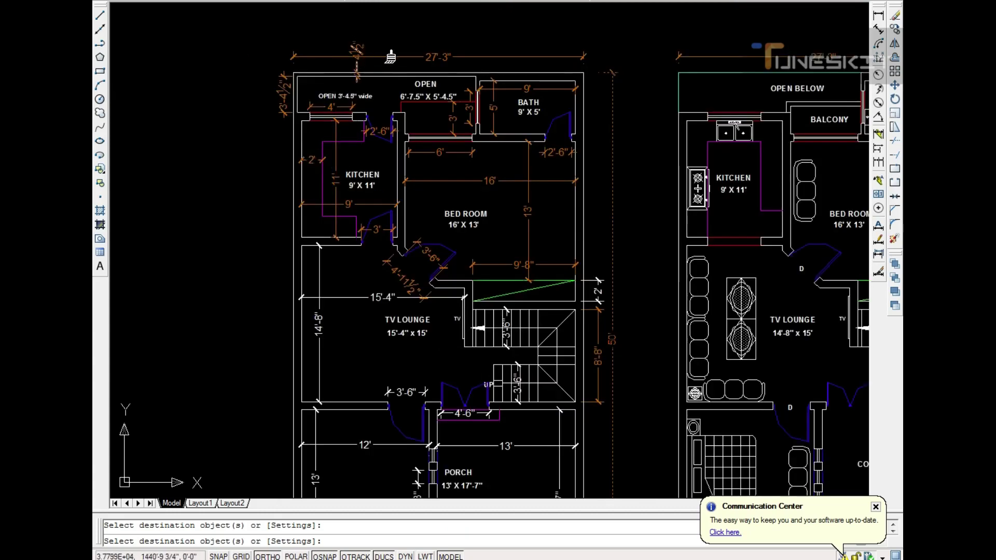
scroll(390, 57, "down", 1)
Step: Turn the drawing room dimensions, the porch's 13' and the 17'-7" dimensions orange
left_click_drag(358, 130, 418, 224)
scroll(445, 243, "up", 2)
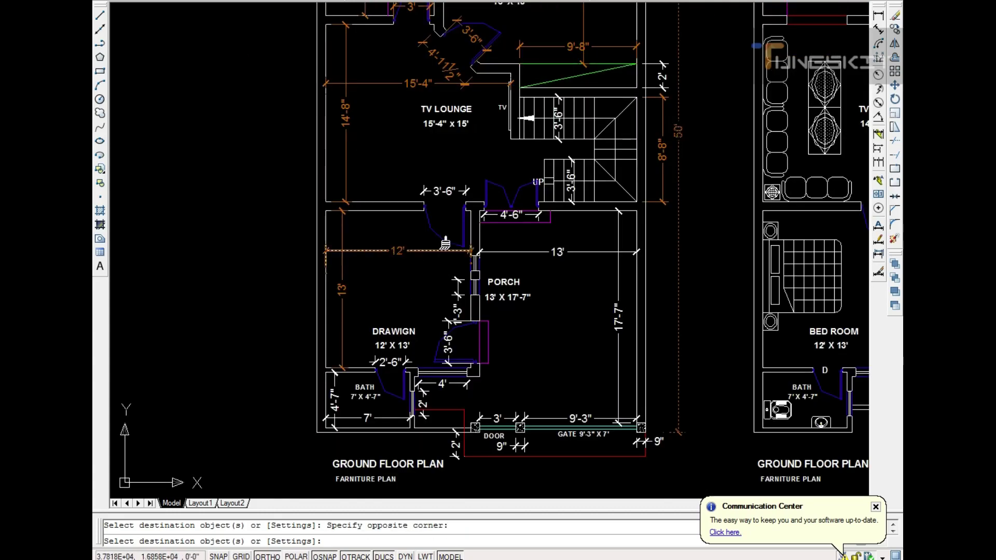
scroll(526, 241, "up", 2)
scroll(603, 190, "up", 1)
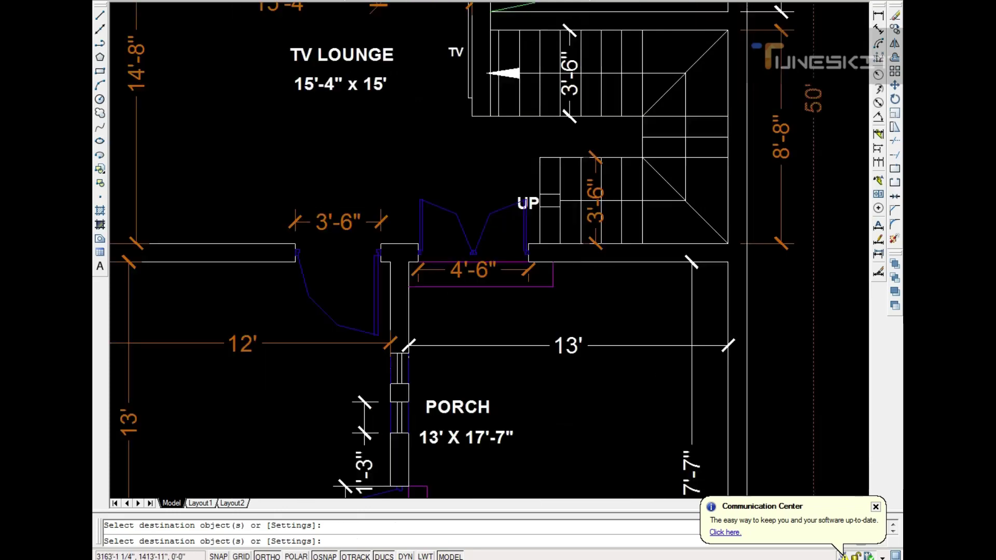
scroll(612, 129, "up", 2)
scroll(467, 259, "down", 2)
left_click_drag(685, 130, 670, 192)
left_click(696, 197)
scroll(685, 218, "down", 3)
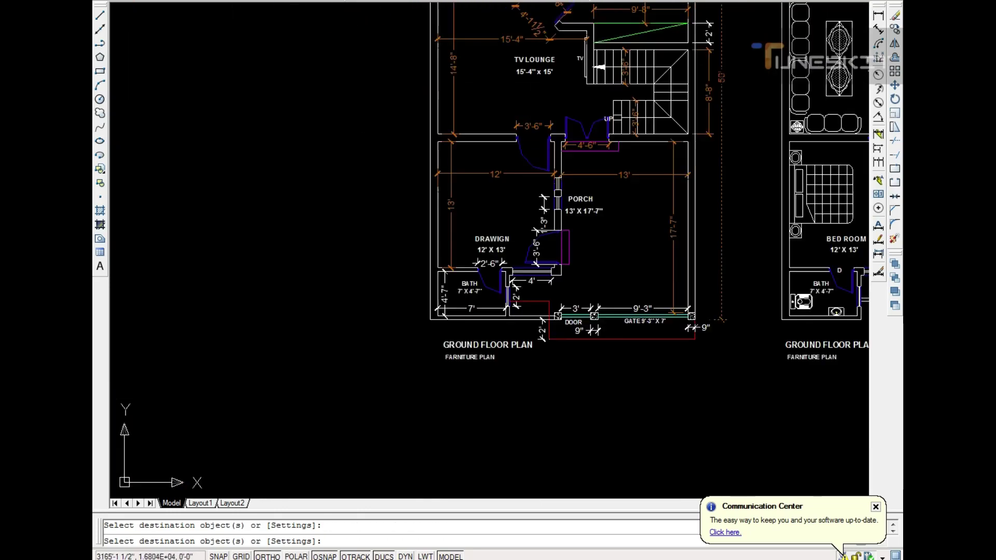
scroll(665, 316, "up", 3)
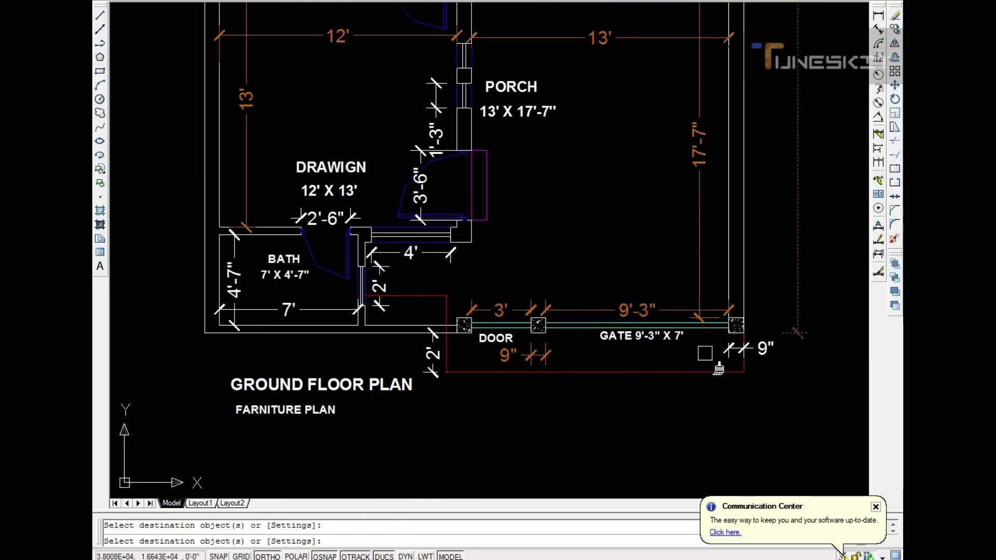
scroll(436, 356, "up", 2)
scroll(431, 353, "up", 3)
Step: Turn the 2' door, porch 1'-3" and 3'-6" dimensions orange, ending property matching
left_click(423, 353)
scroll(347, 274, "down", 2)
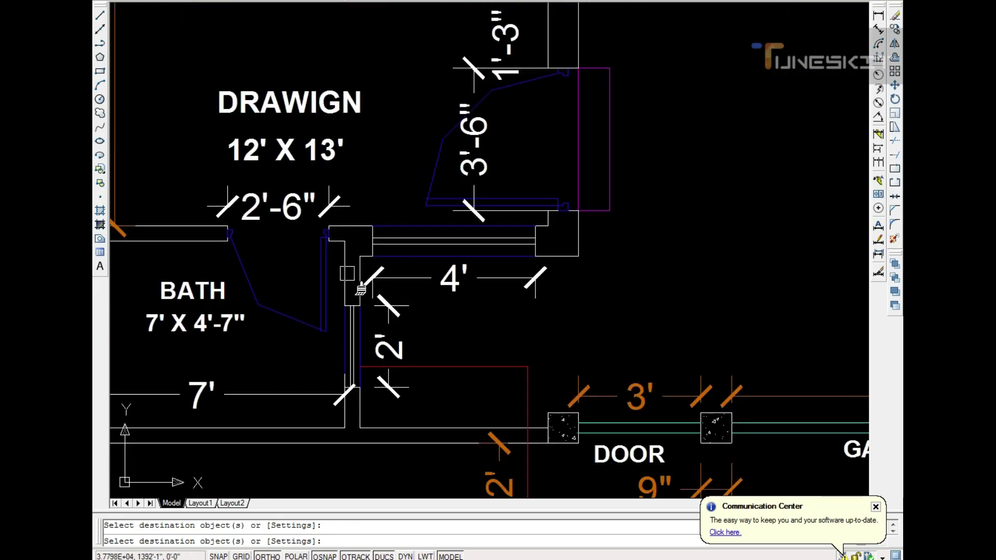
scroll(425, 288, "down", 2)
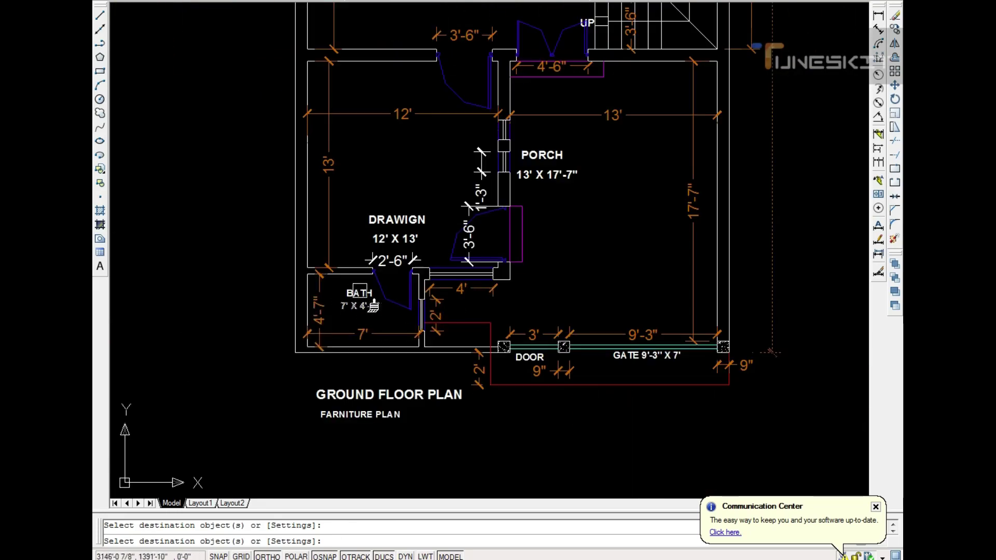
scroll(363, 290, "up", 2)
left_click(410, 223)
left_click(377, 399)
scroll(376, 399, "down", 2)
scroll(270, 312, "up", 3)
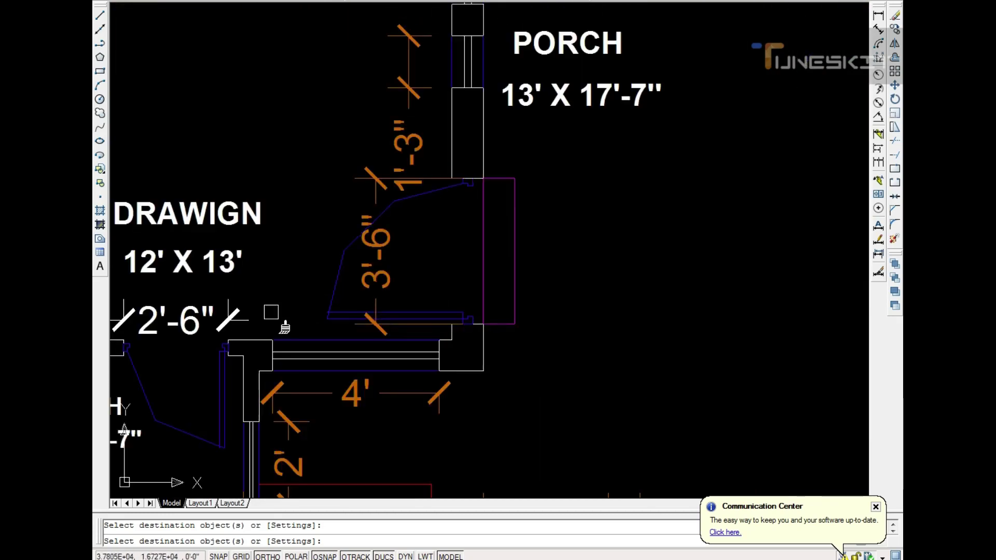
scroll(271, 312, "down", 2)
scroll(348, 223, "up", 2)
key("Escape")
Step: Start moving the drawing room label, then cancel the move
type("m")
key("Return")
left_click(353, 193)
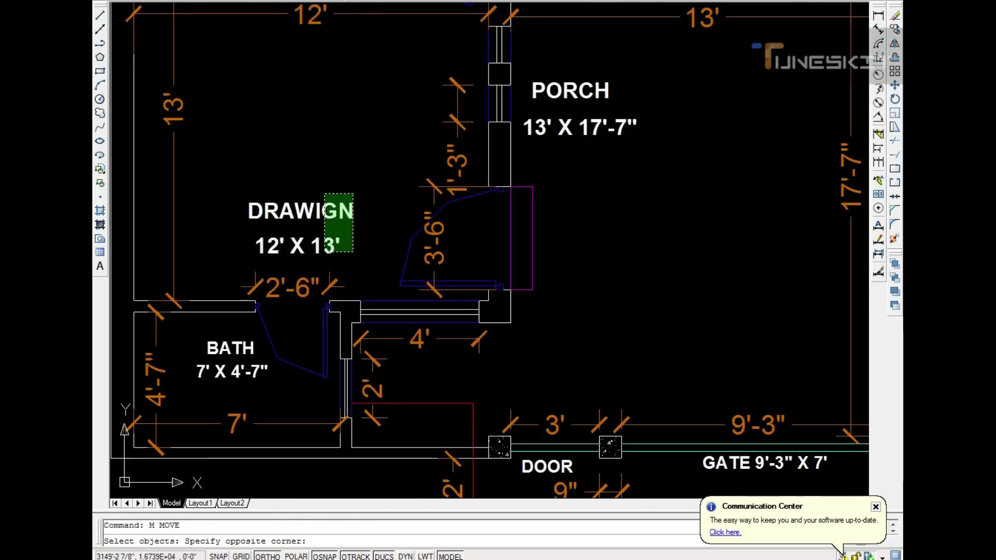
left_click(324, 253)
key("Return")
left_click(334, 146)
scroll(334, 100, "down", 2)
scroll(367, 229, "up", 3)
key("Escape")
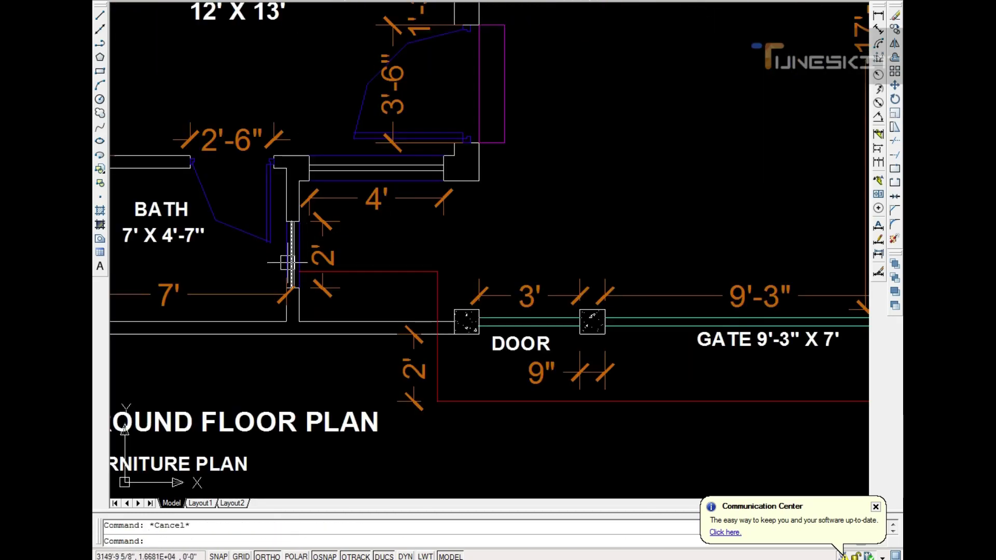
scroll(293, 262, "up", 2)
Step: Add a linear 2' dimension across the bath door opening, then try stretching it
type("li")
key("Return")
key("Return")
left_click(285, 263)
left_click(235, 249)
key("Escape")
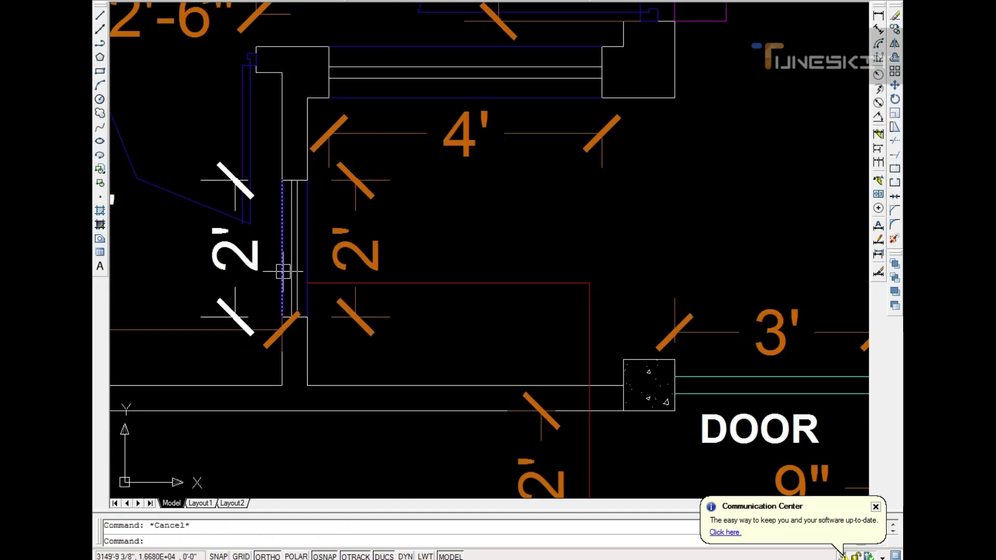
left_click(262, 275)
left_click(235, 251)
key("Escape")
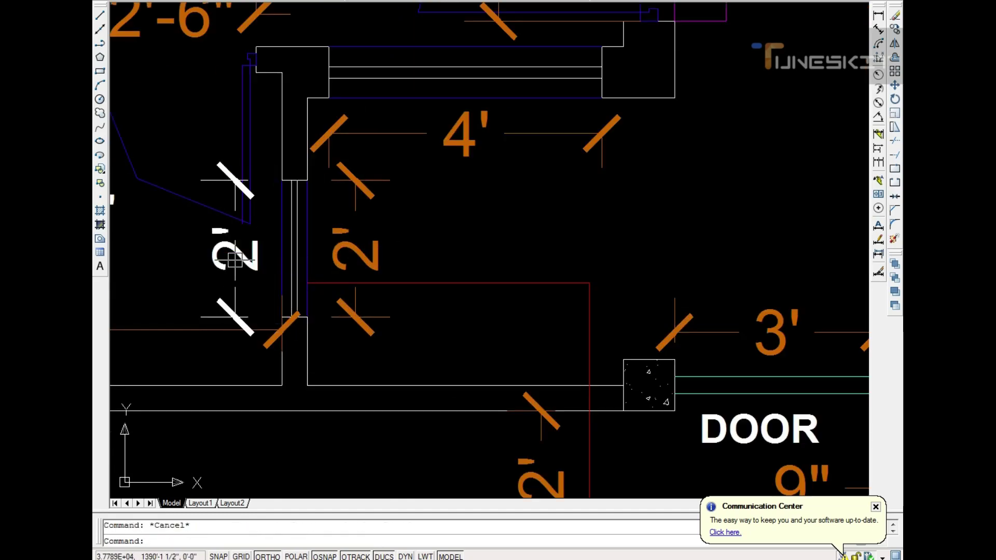
Step: Erase the duplicate white 2' dimension and save the drawing
type("e")
key("Return")
scroll(430, 289, "down", 2)
scroll(415, 301, "down", 8)
key("ctrl+s")
Step: Copy the 4'-6" x 8' label under the 4'-6" stair opening
key("Escape")
scroll(700, 438, "down", 2)
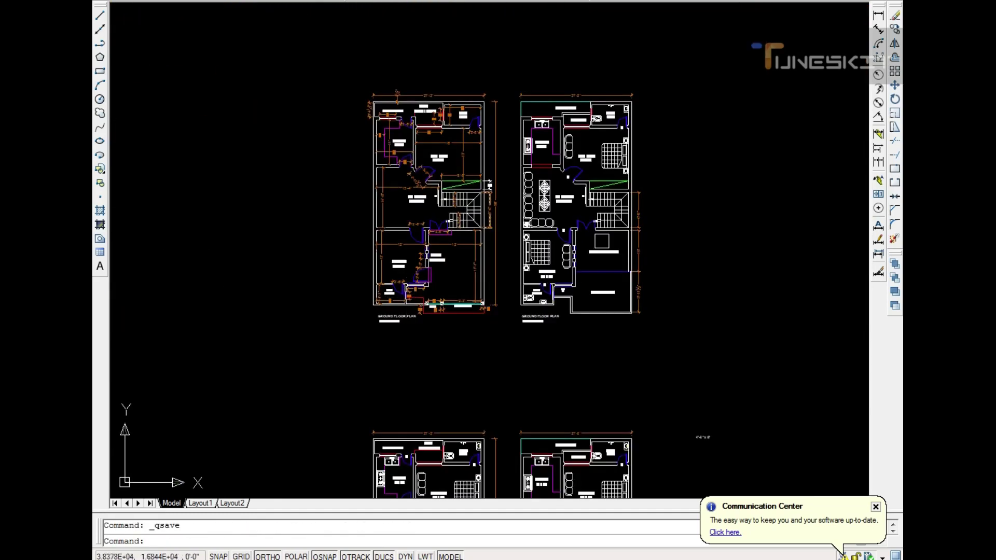
scroll(701, 438, "up", 8)
type("CP")
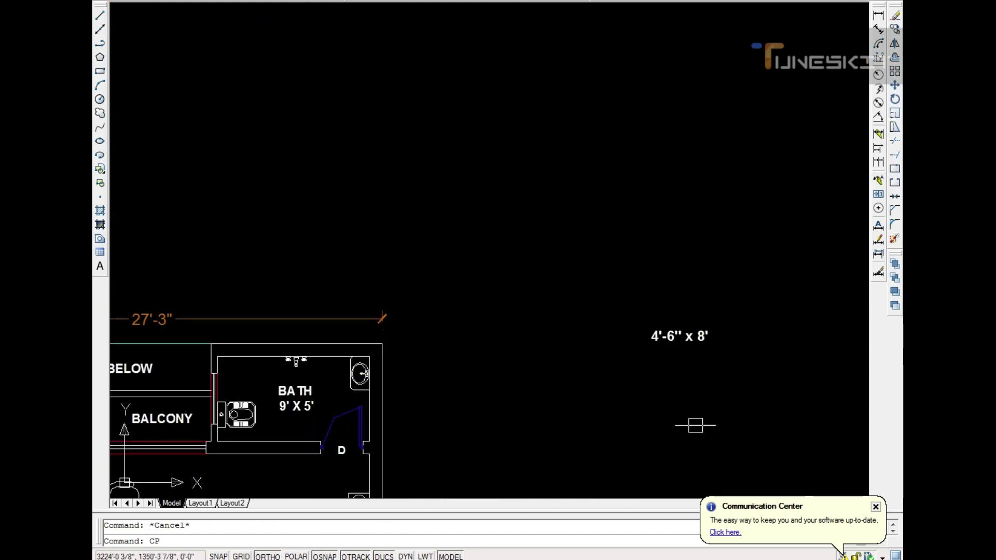
key("Return")
left_click(675, 336)
key("Return")
scroll(574, 396, "down", 7)
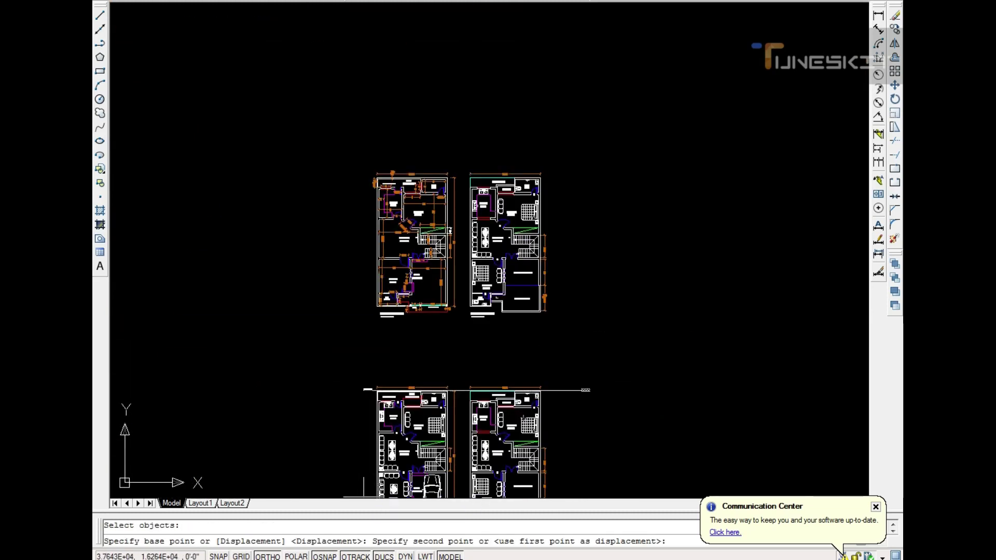
scroll(415, 259, "up", 5)
scroll(415, 259, "down", 2)
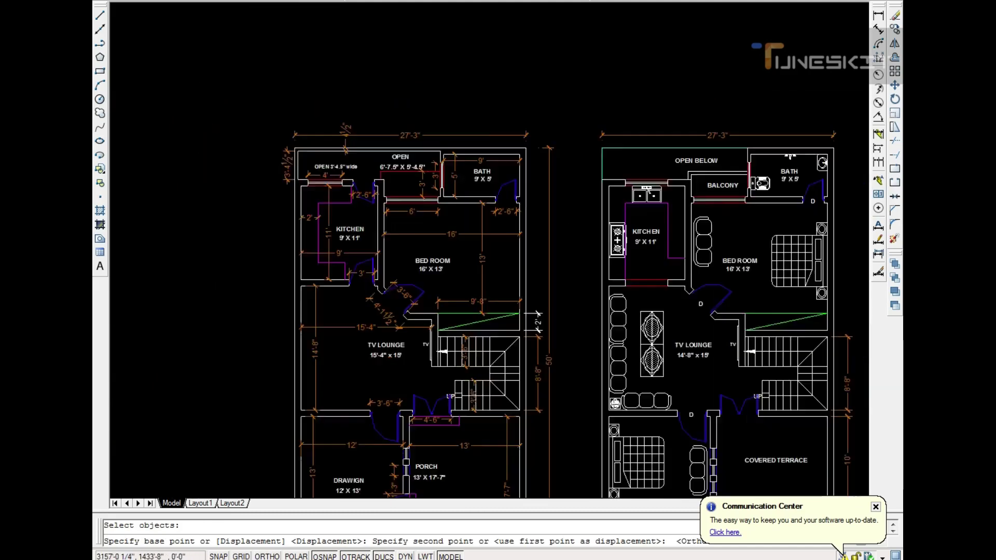
scroll(434, 290, "up", 3)
scroll(423, 357, "up", 3)
scroll(422, 357, "down", 3)
scroll(423, 357, "up", 3)
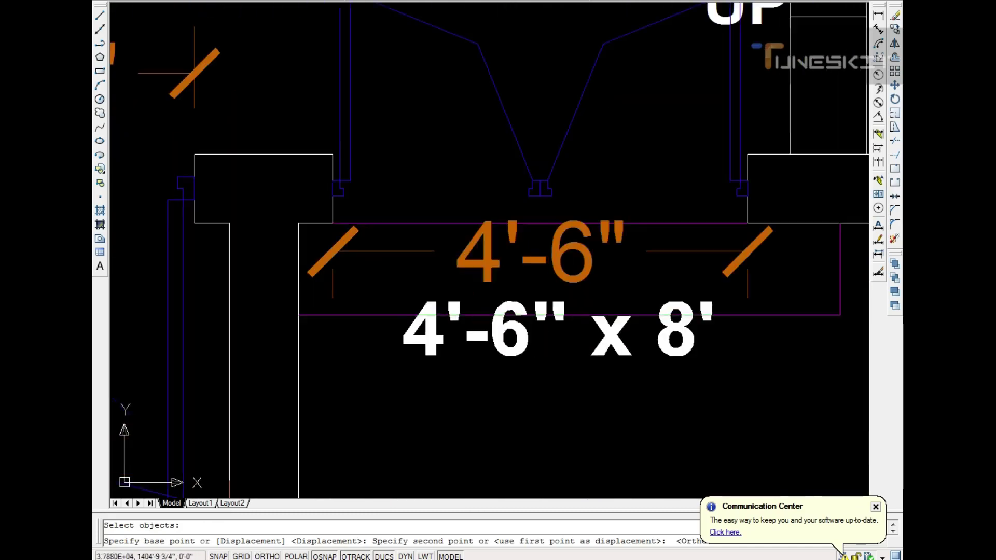
key("Escape")
Step: Copy the 4'-6" x 8' label again to sit under the 3'-6" door
scroll(565, 315, "down", 2)
scroll(550, 336, "down", 2)
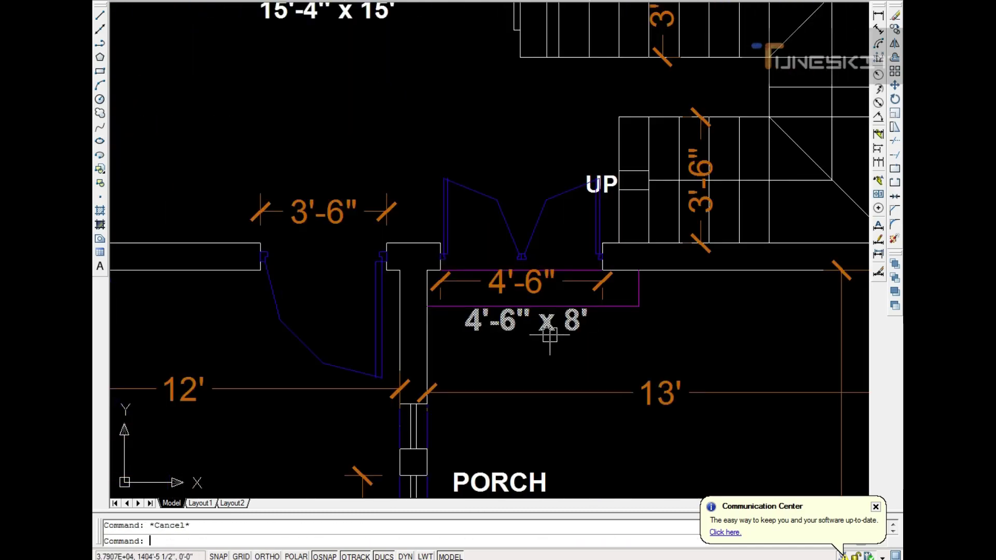
type("CO")
key("Return")
left_click(527, 322)
scroll(364, 291, "up", 3)
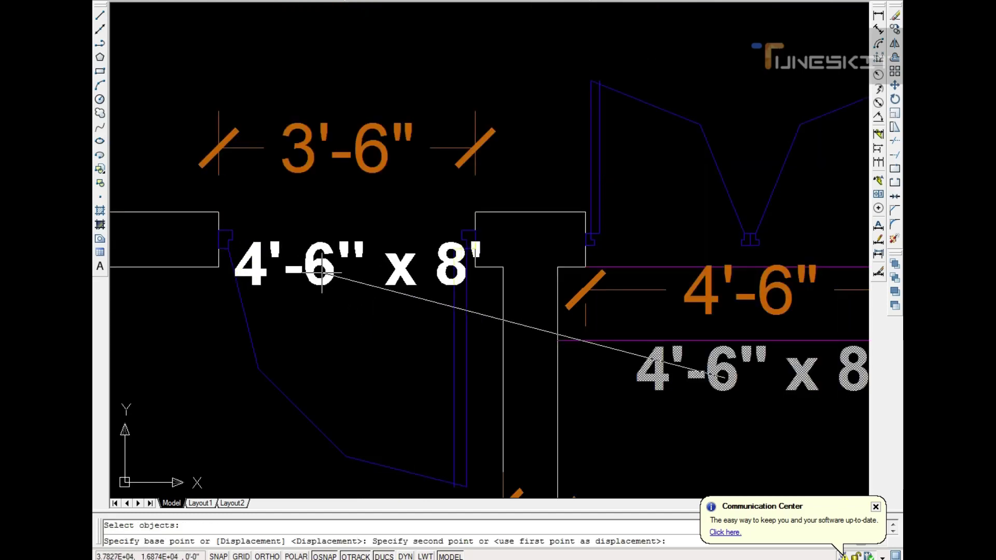
left_click(347, 306)
key("Return")
Step: Edit the copied label to read 3'-6" x 7' and save the drawing
double_click(347, 307)
left_click(258, 297)
key("shift+Left")
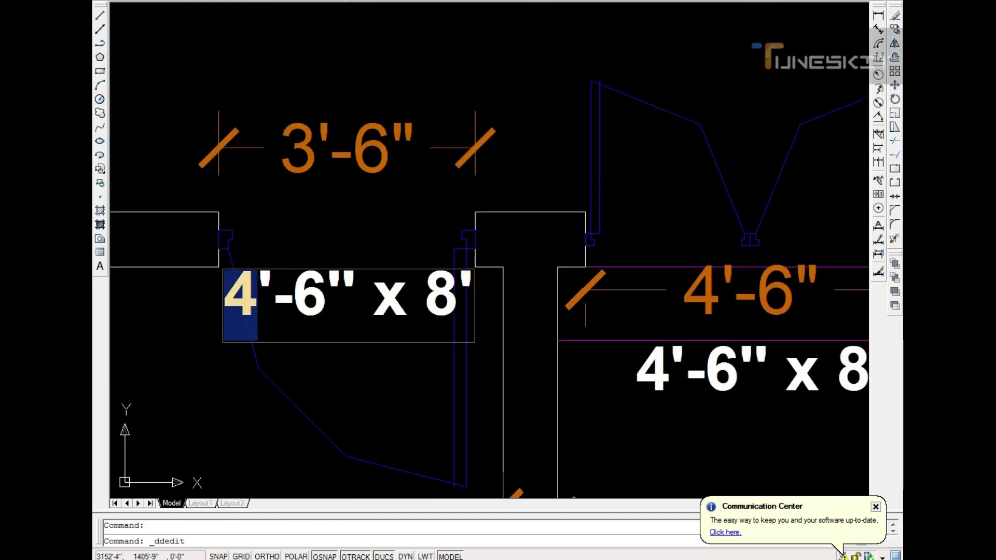
type("3")
key("shift+Left")
type("7")
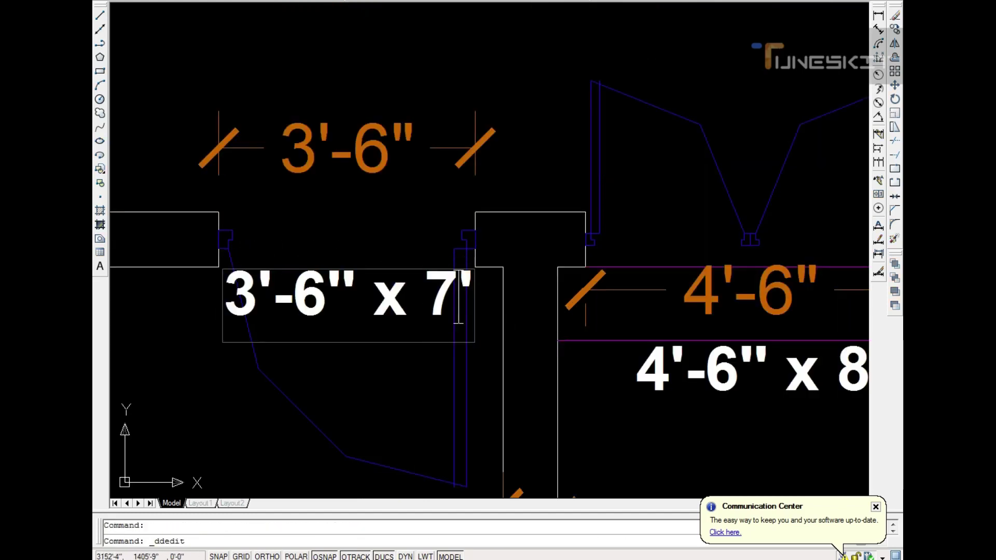
key("Return")
scroll(444, 210, "down", 5)
key("ctrl+s")
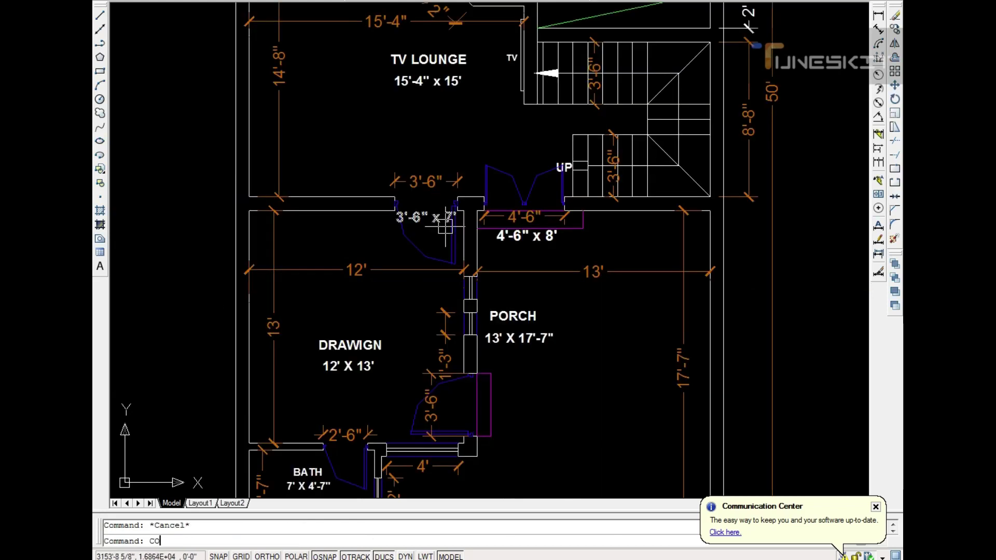
Step: Copy the 3'-6" x 7' label to the lower porch door and rotate it vertical
left_click(420, 218)
scroll(506, 436, "up", 4)
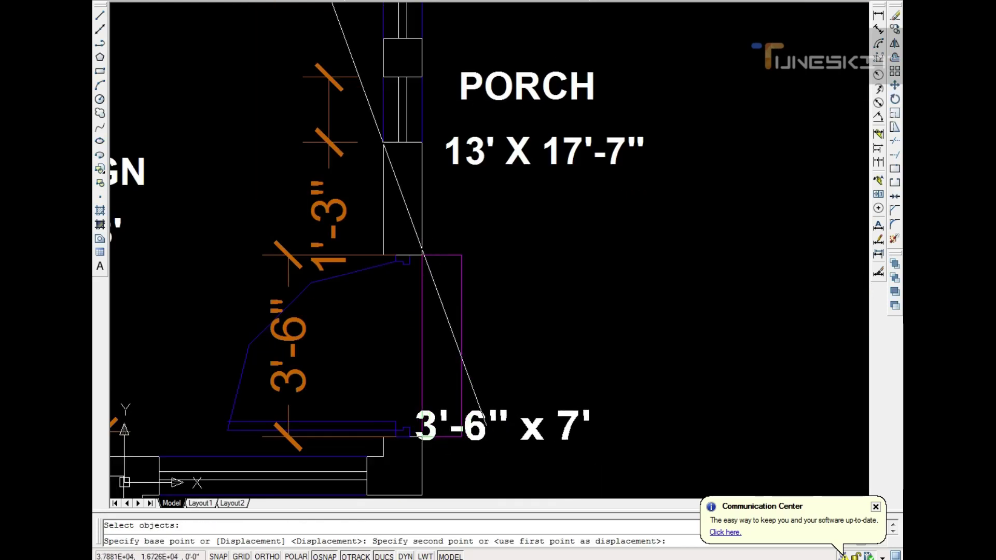
left_click(498, 423)
key("Escape")
type("RO")
key("Return")
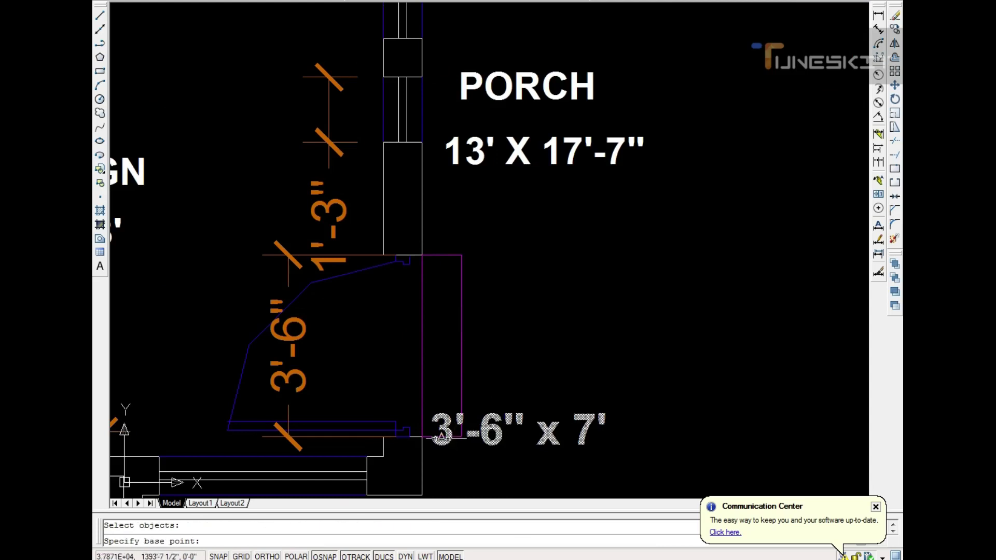
left_click(442, 437)
left_click(442, 257)
key("Escape")
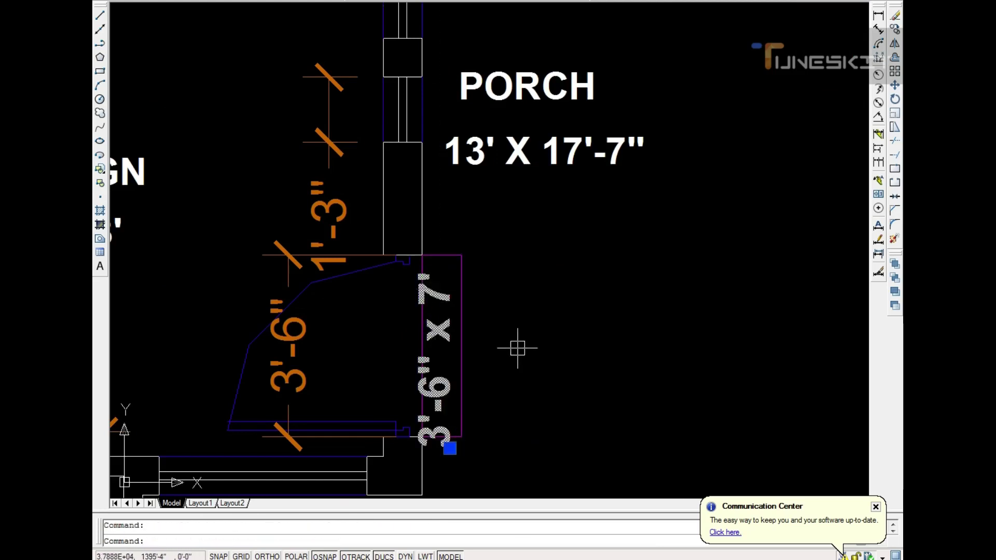
Step: Change the porch door label to 3'-6" x 8', move it inside the door, and save
double_click(440, 329)
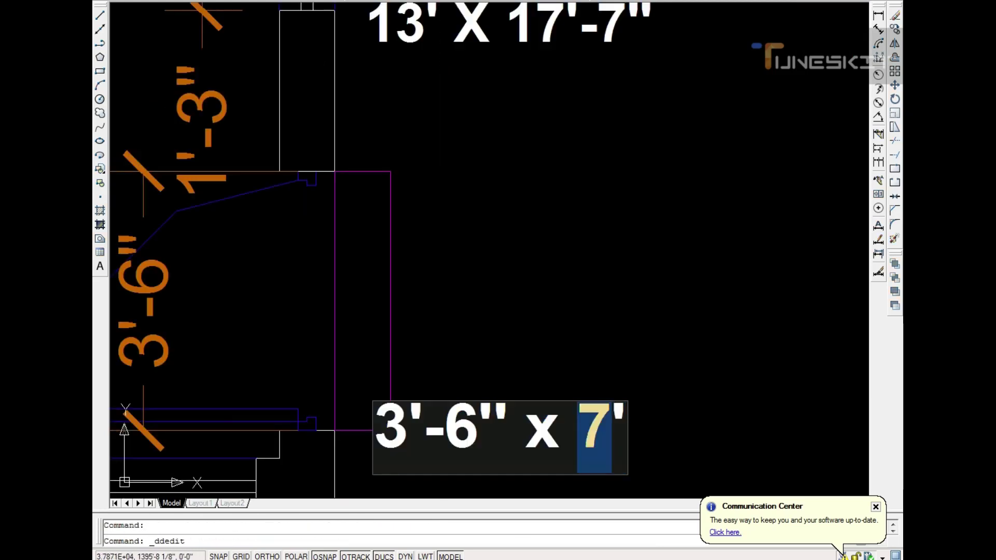
type("8")
key("Return")
key("Return")
scroll(457, 379, "up", 3)
type("m")
key("Return")
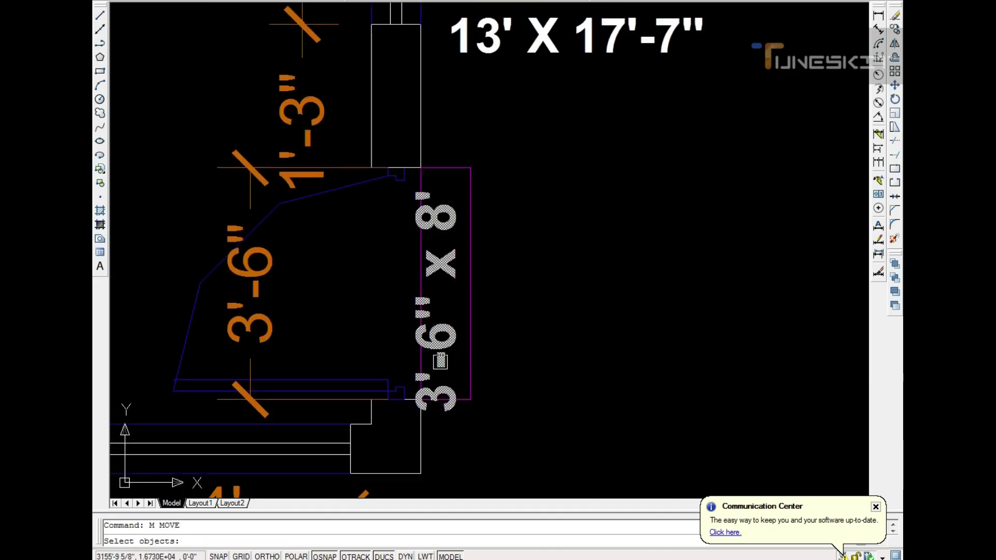
left_click(441, 361)
key("Return")
left_click(498, 363)
left_click(545, 367)
scroll(518, 344, "down", 5)
key("ctrl+s")
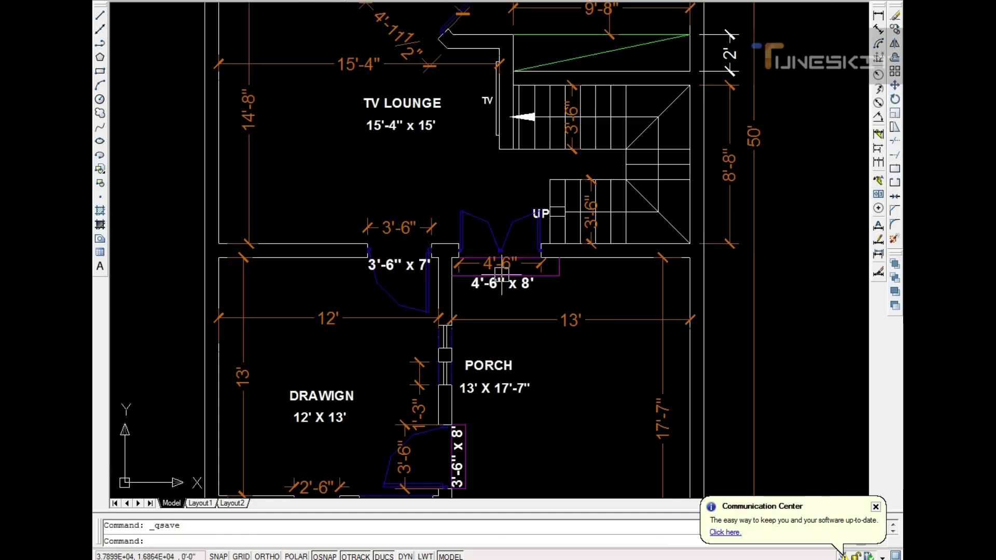
type("CO")
Step: Copy the door size label to the kitchen door and edit it to 3' x 7'
key("Return")
left_click(421, 281)
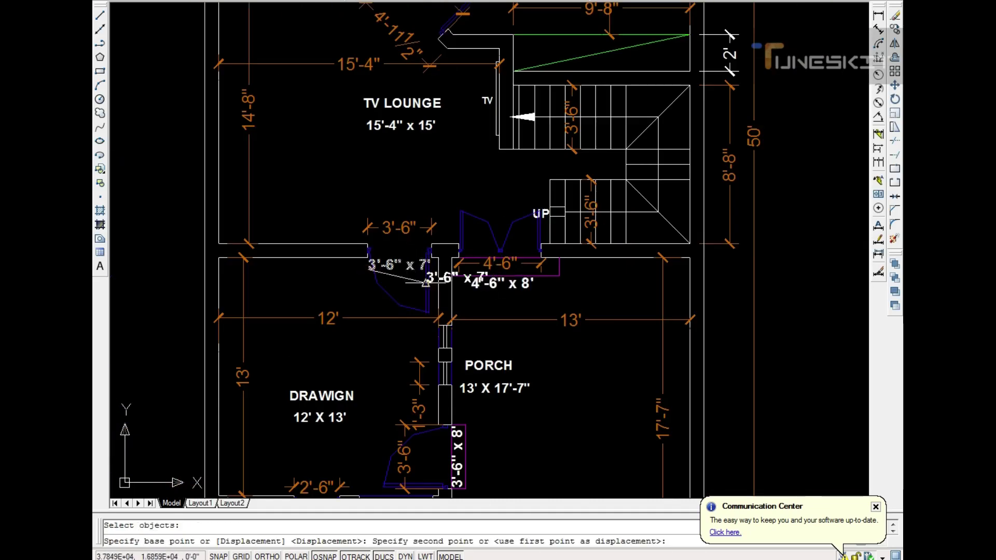
scroll(425, 291, "down", 3)
scroll(358, 127, "up", 3)
scroll(350, 125, "up", 2)
left_click(350, 124)
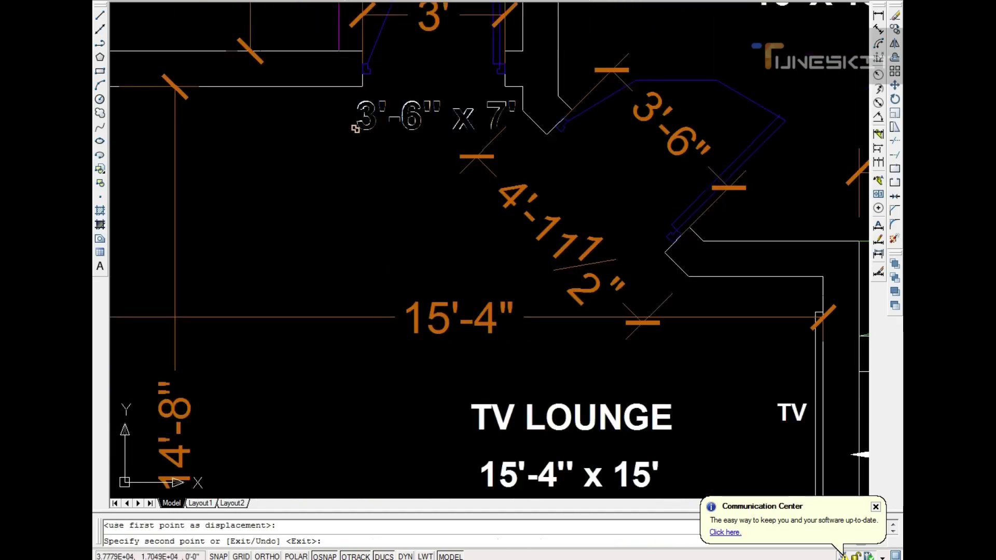
key("Return")
double_click(410, 112)
scroll(410, 95, "up", 2)
double_click(420, 192)
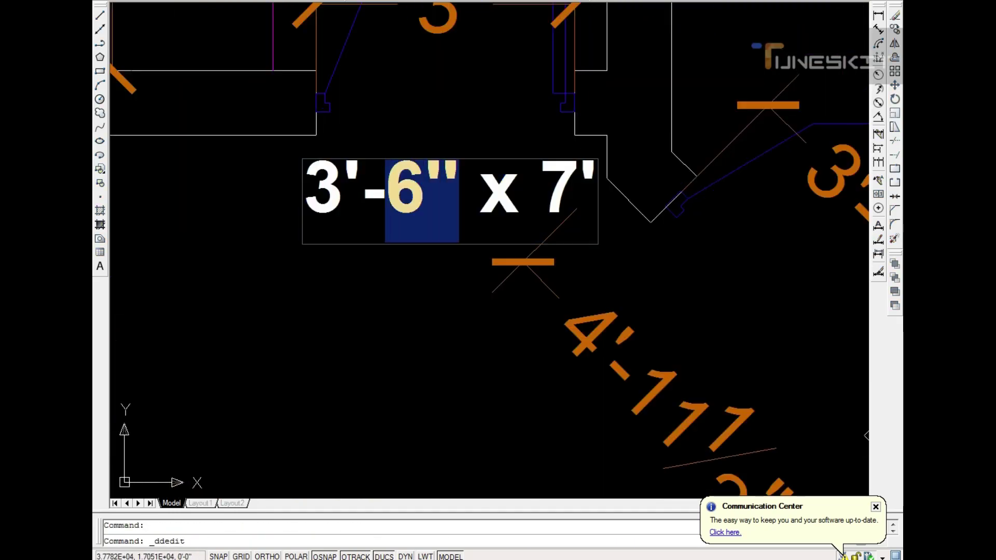
left_click(361, 192, "shift")
key("Delete")
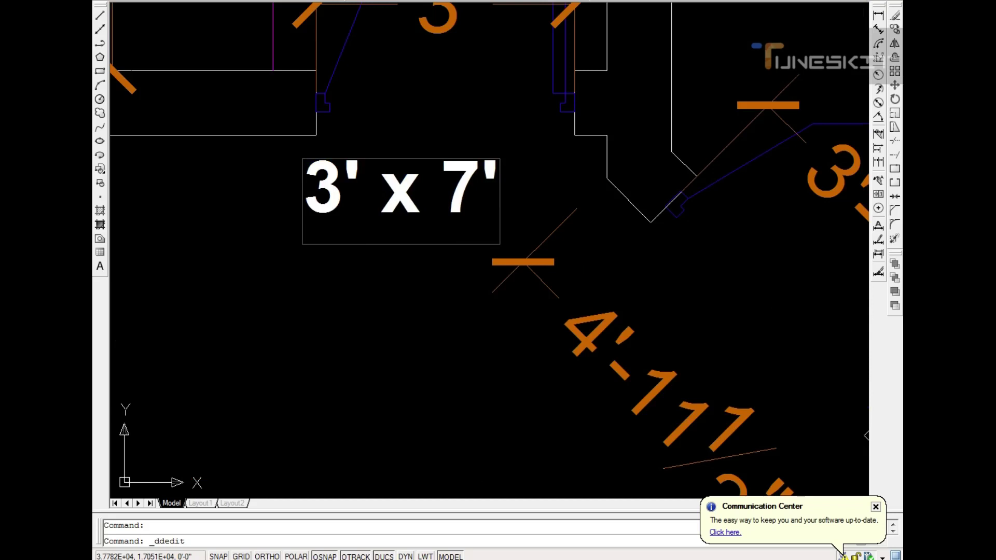
key("Return")
key("Return")
Step: Rotate the 3'-6" x 7' label to align with the diagonal bedroom door
scroll(427, 244, "down", 4)
key("Return")
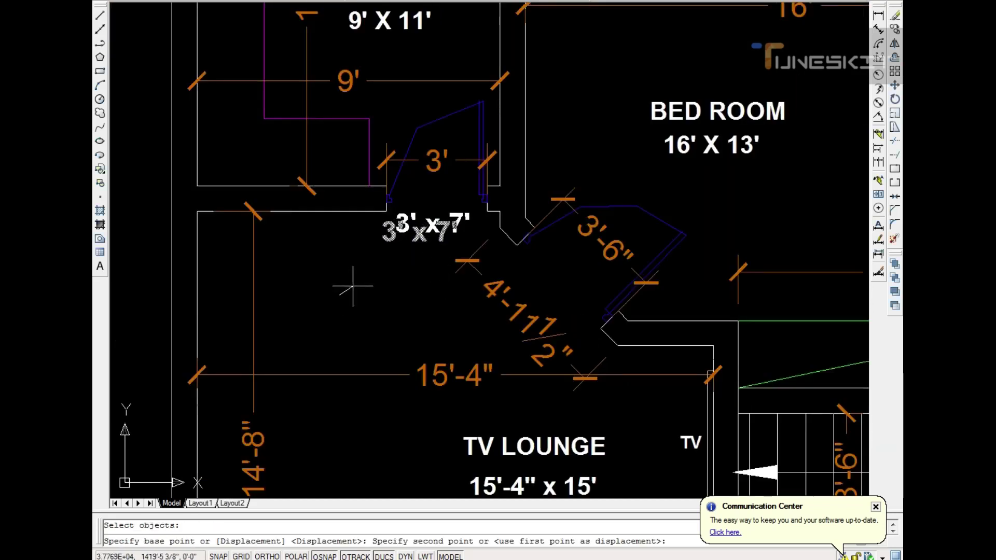
scroll(347, 287, "down", 3)
scroll(346, 288, "down", 3)
scroll(347, 288, "up", 4)
key("Escape")
type("C")
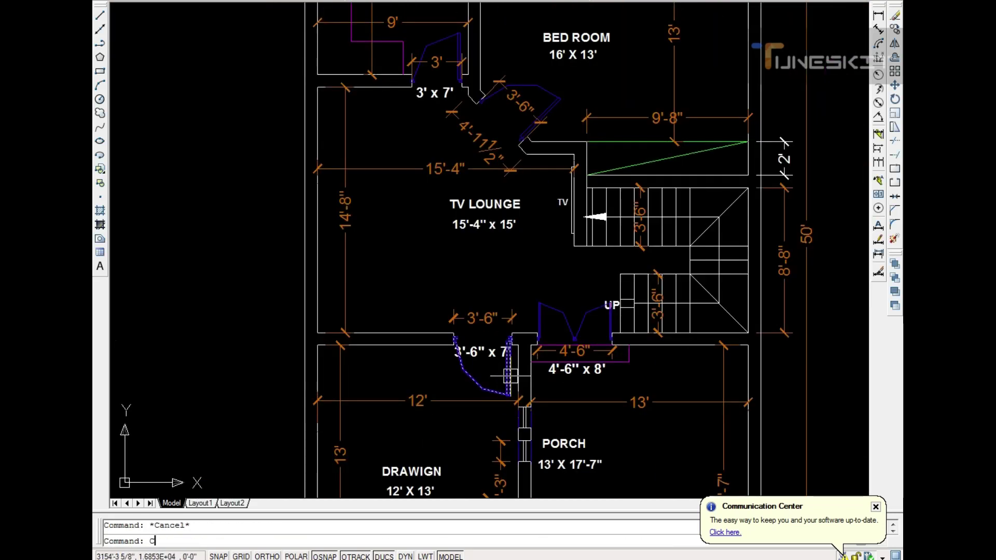
type("o")
key("Return")
left_click(456, 357)
scroll(480, 114, "up", 4)
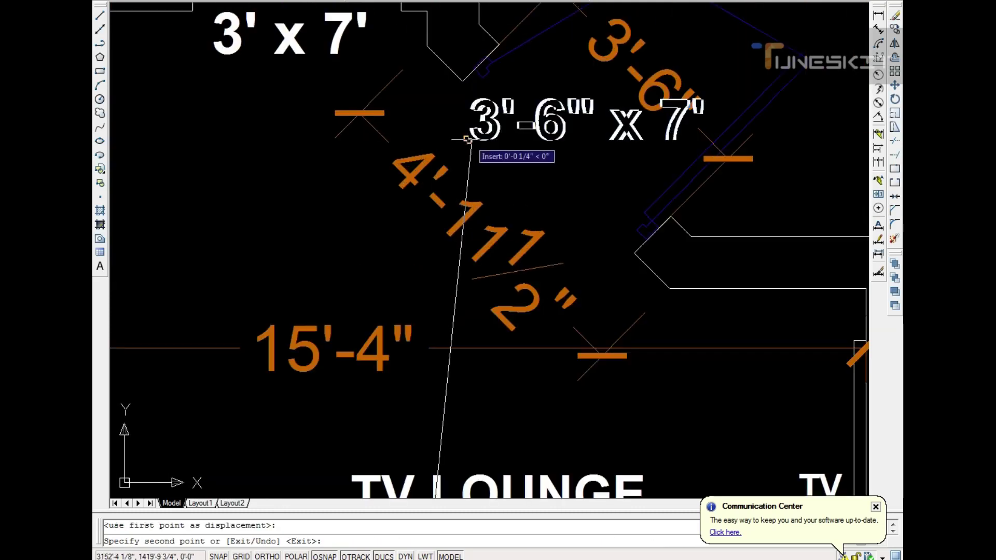
key("Escape")
type("o")
key("Return")
left_click(485, 140)
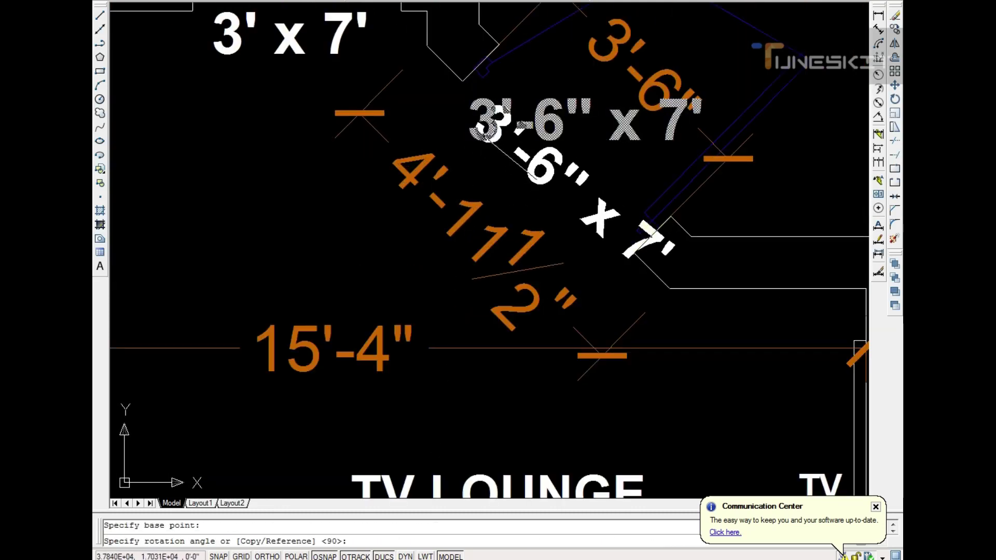
left_click(659, 327)
Step: Move the rotated label onto the diagonal bedroom door and save the drawing
type("m")
key("Return")
key("Return")
left_click(590, 244)
left_click(585, 151)
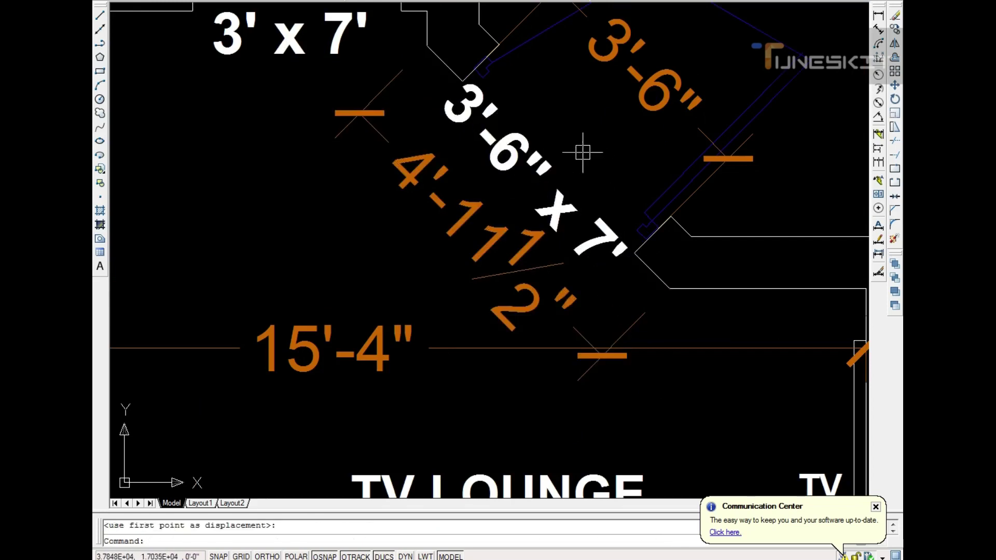
scroll(585, 151, "down", 5)
key("ctrl+s")
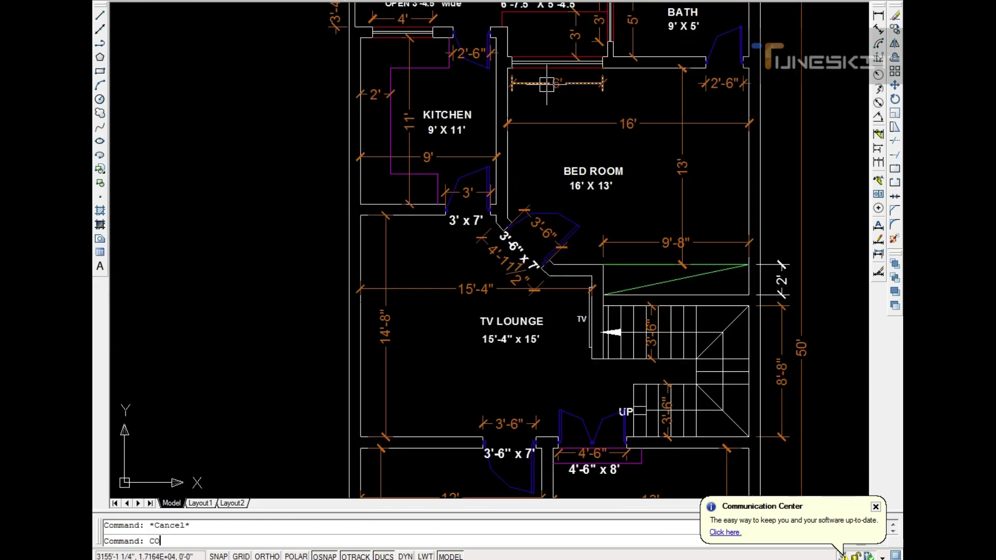
Step: Copy the 3' x 7' label to the kitchen top door and edit it to 2'-6" x 7'
left_click(465, 221)
key("Return")
left_click(451, 223)
scroll(465, 155, "down", 2)
scroll(465, 144, "up", 7)
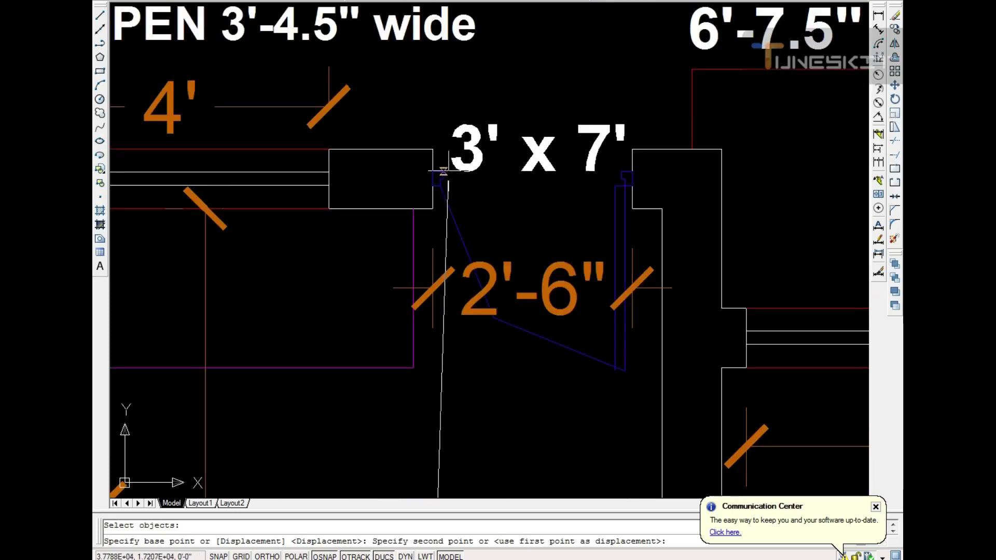
double_click(474, 171)
left_click(475, 153)
key("shift+Left")
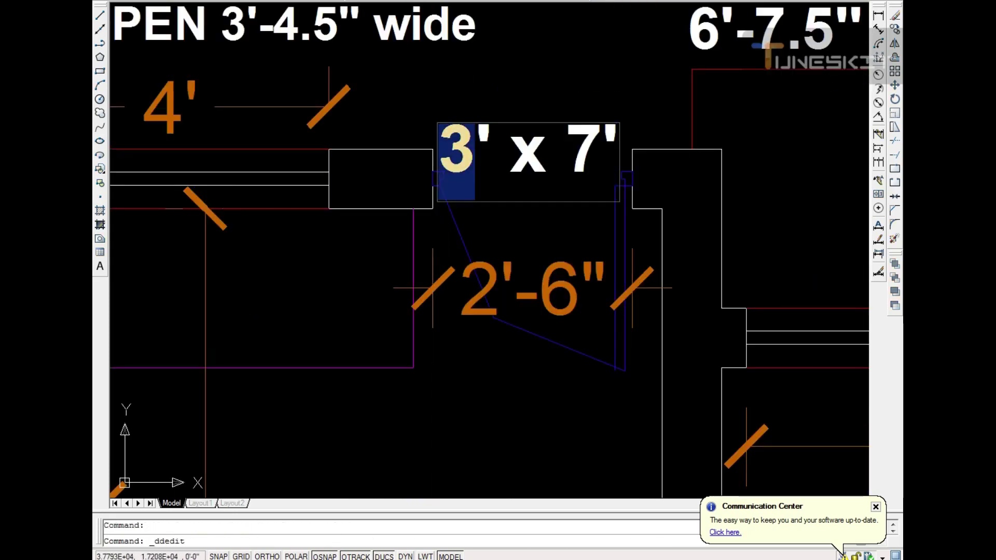
type("2'-")
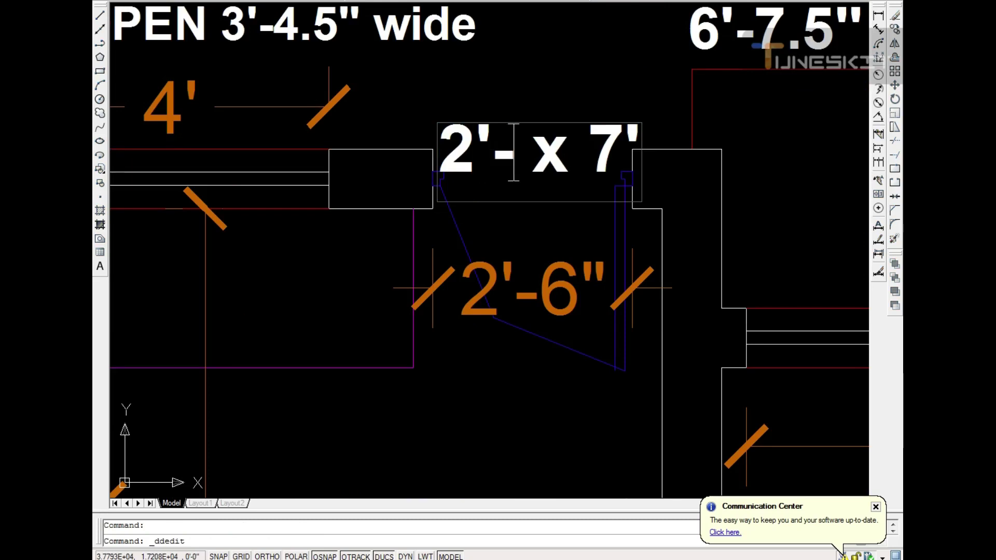
type("6\"")
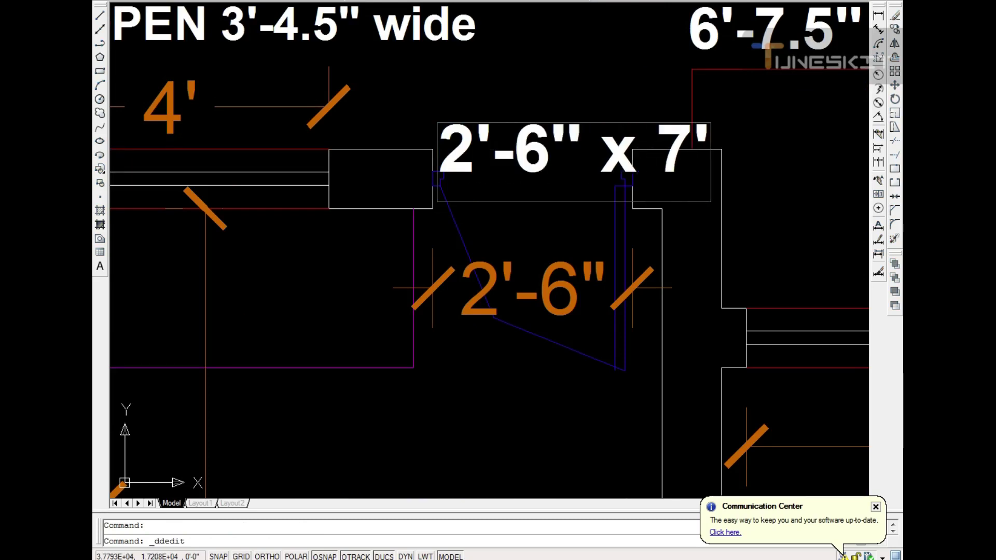
scroll(507, 130, "down", 2)
scroll(507, 129, "up", 1)
Step: Place a copy of the 2'-6" x 7' label at the bath door
key("m")
key("Return")
left_click(498, 161)
key("Return")
left_click(486, 96)
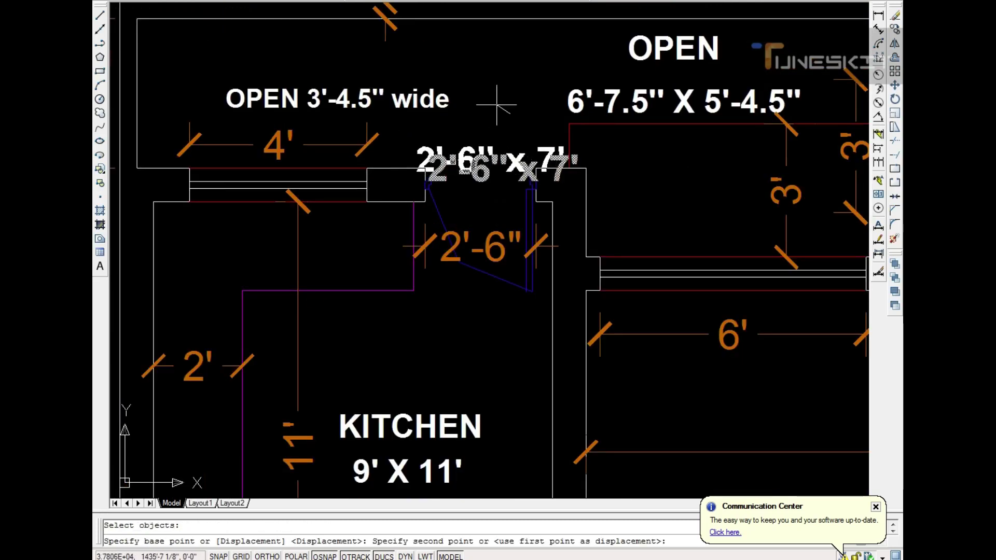
key("Escape")
key("Return")
key("Return")
scroll(497, 129, "down", 3)
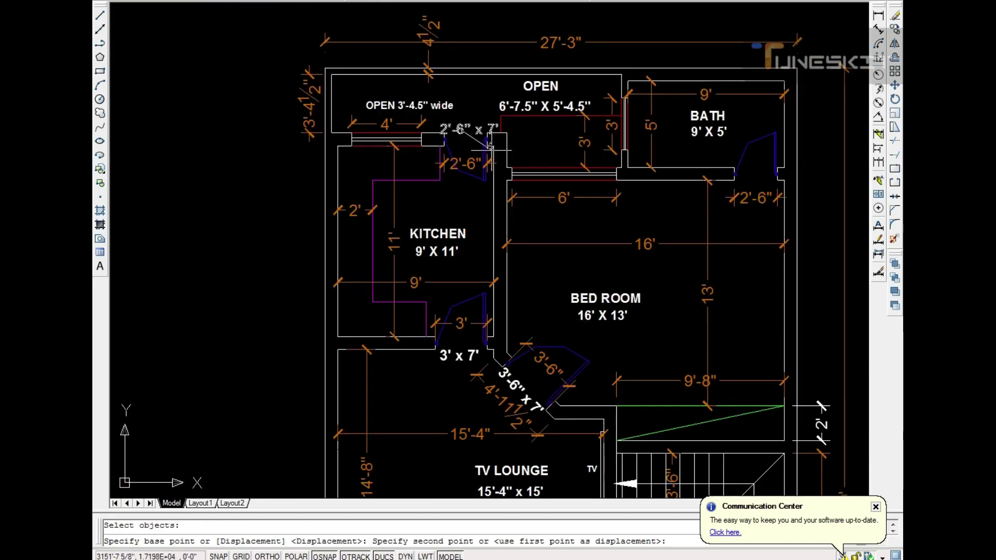
scroll(718, 136, "up", 4)
left_click(718, 136)
scroll(717, 136, "down", 4)
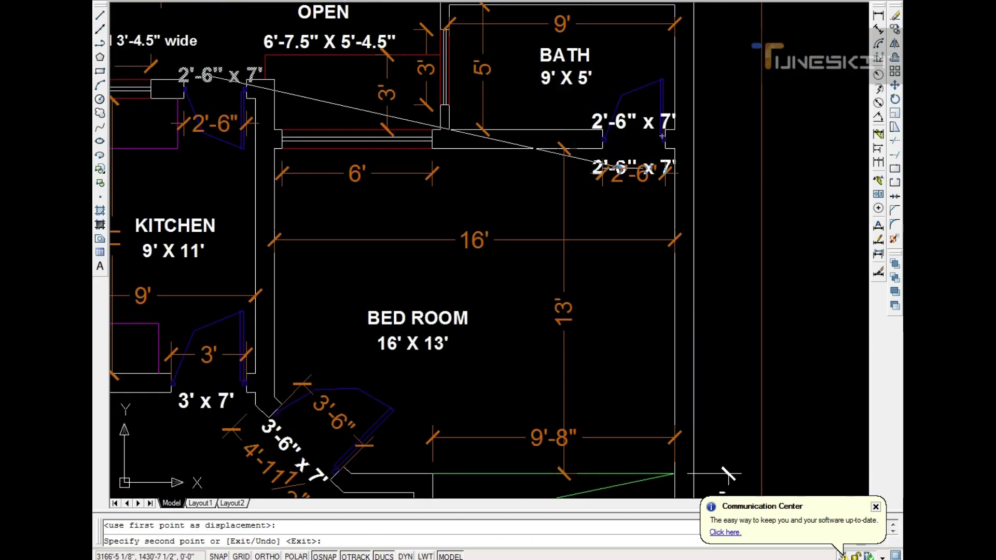
scroll(366, 165, "up", 4)
scroll(366, 165, "down", 2)
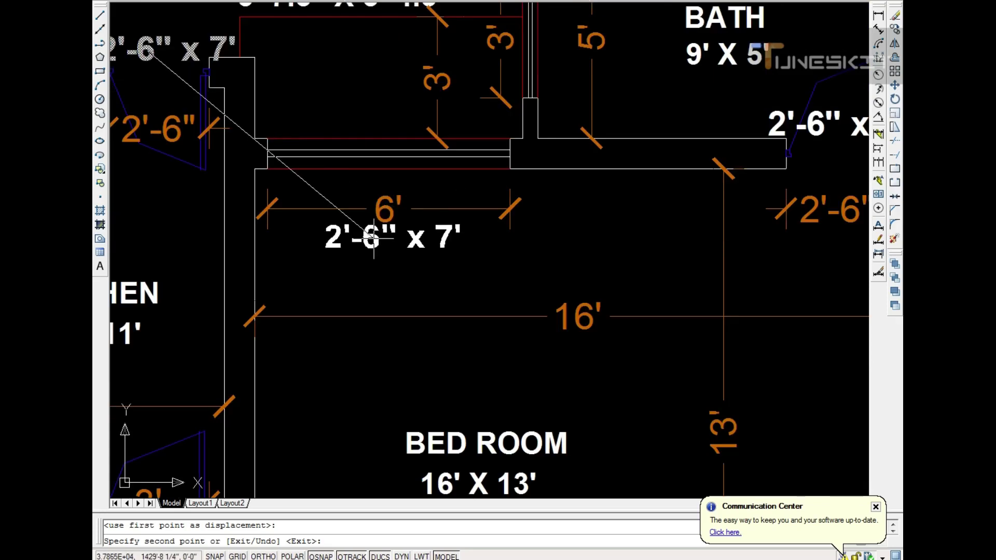
scroll(388, 207, "up", 3)
key("Return")
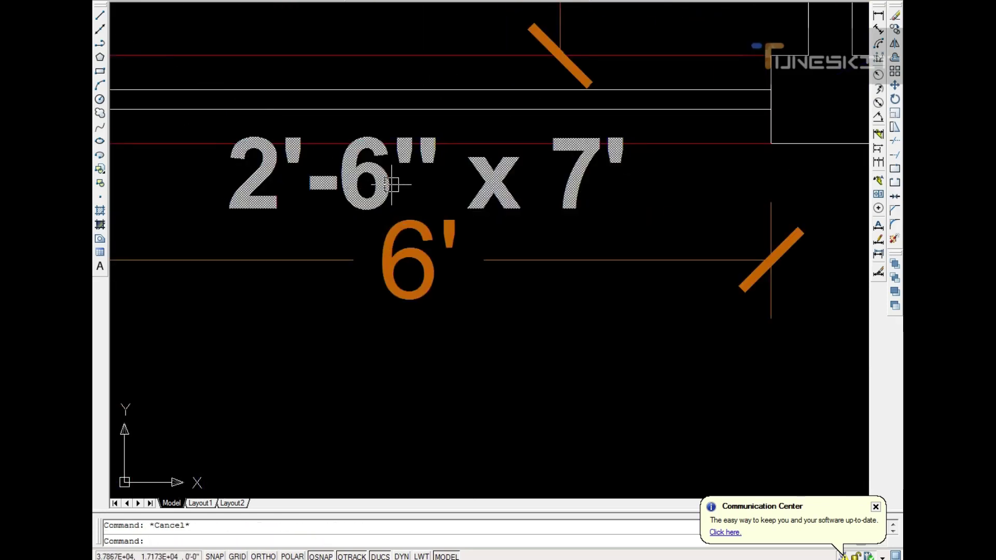
Step: Edit the copy above the 6' dimension to read 6' x 6'
double_click(441, 182)
left_click(439, 179)
key("ctrl+shift+Left")
key("ctrl+shift+Left")
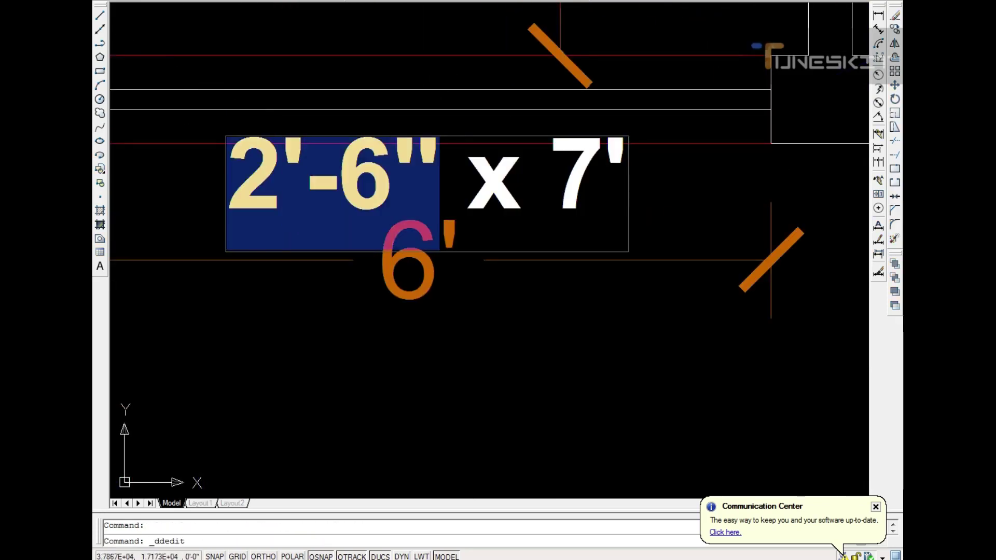
type("6'")
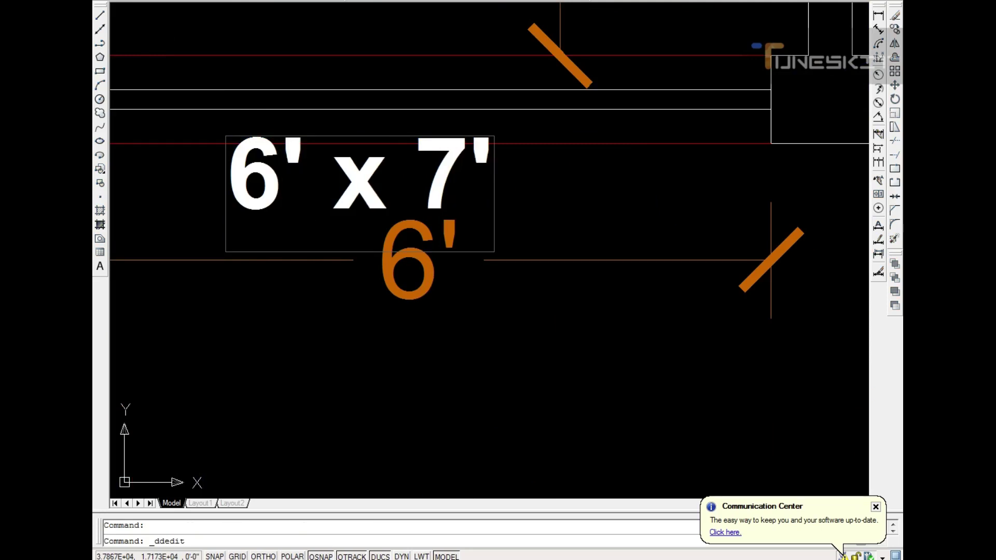
key("End")
key("Left")
key("shift+Left")
type("6")
left_click(497, 260)
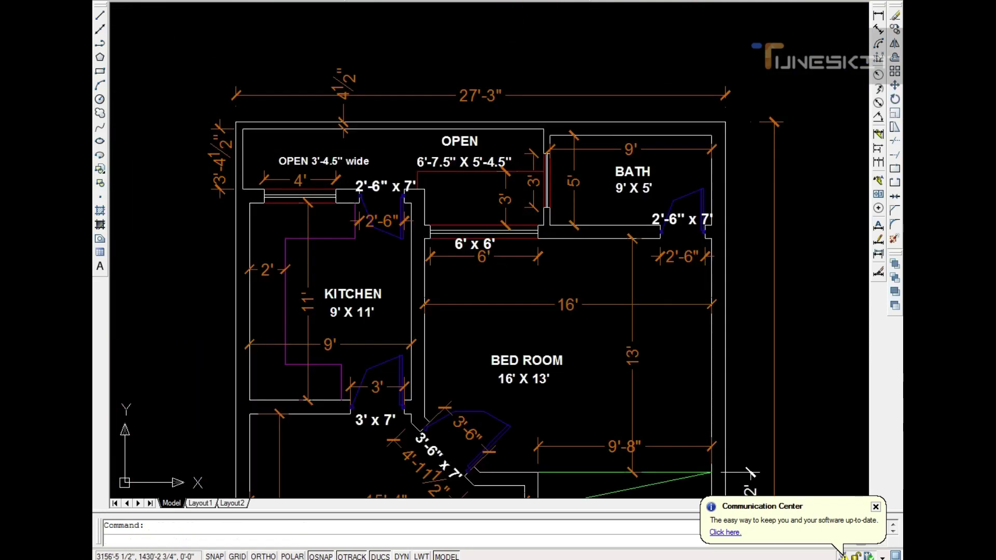
key("Escape")
type("CP")
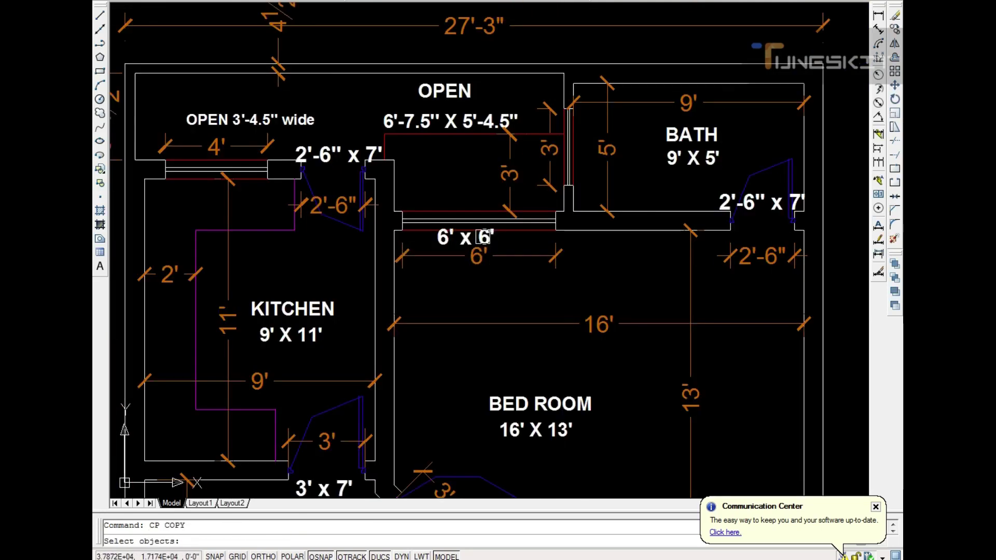
Step: Copy the 6' x 6' label below the kitchen window and edit it to 4' x 4'-6"
left_click(484, 237)
key("Return")
left_click(485, 237)
scroll(484, 237, "down", 5)
scroll(423, 240, "up", 5)
scroll(385, 262, "up", 3)
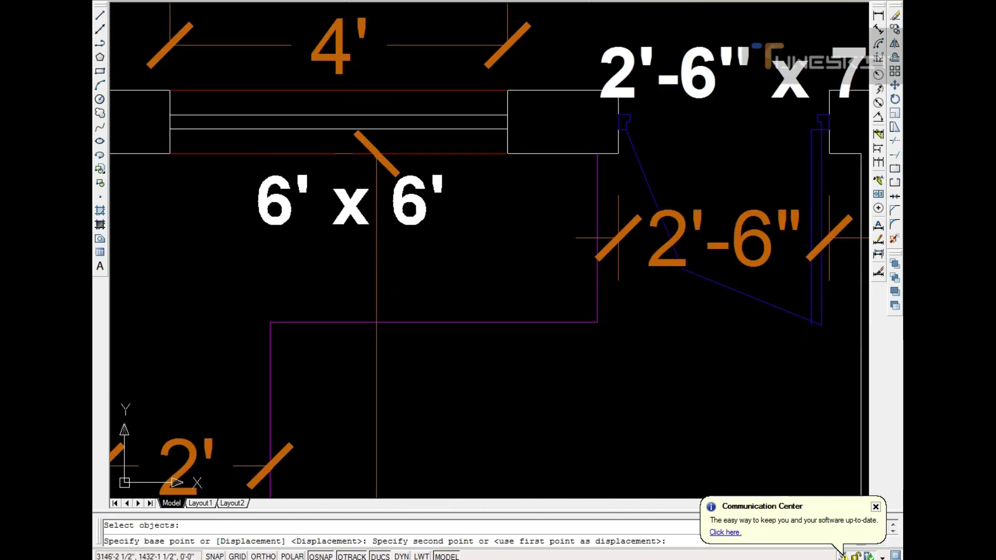
left_click(385, 261)
double_click(287, 207)
left_click_drag(249, 205, 287, 205)
type("4'")
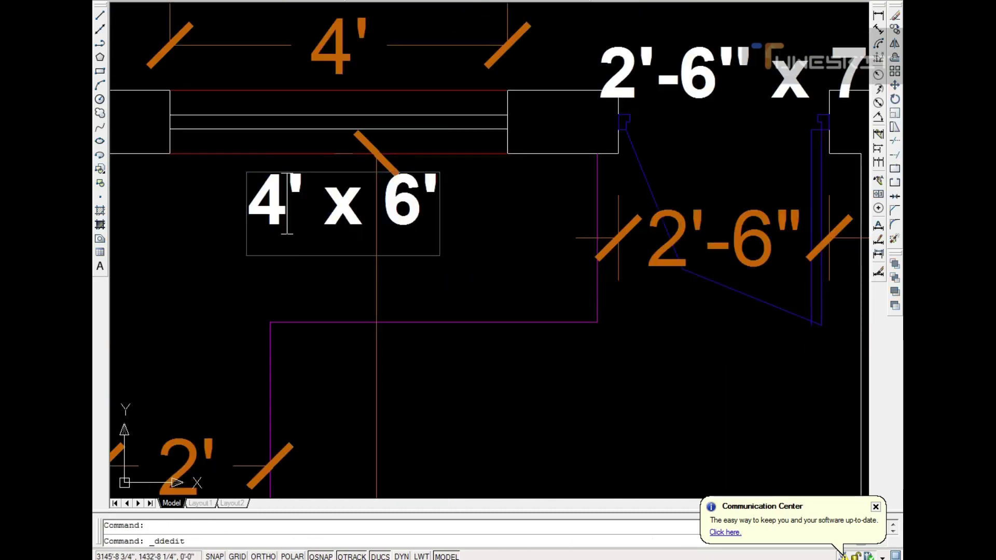
type("-")
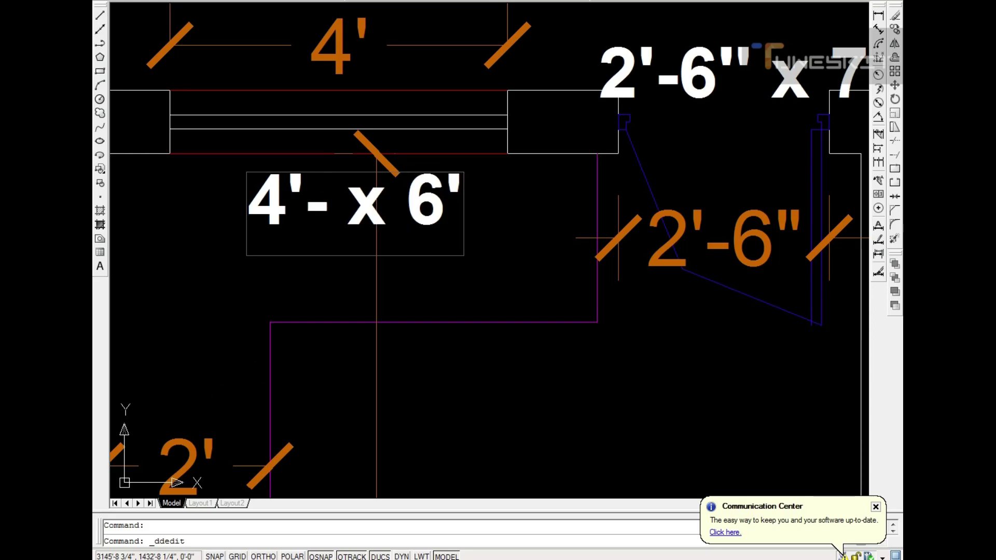
type("6\"")
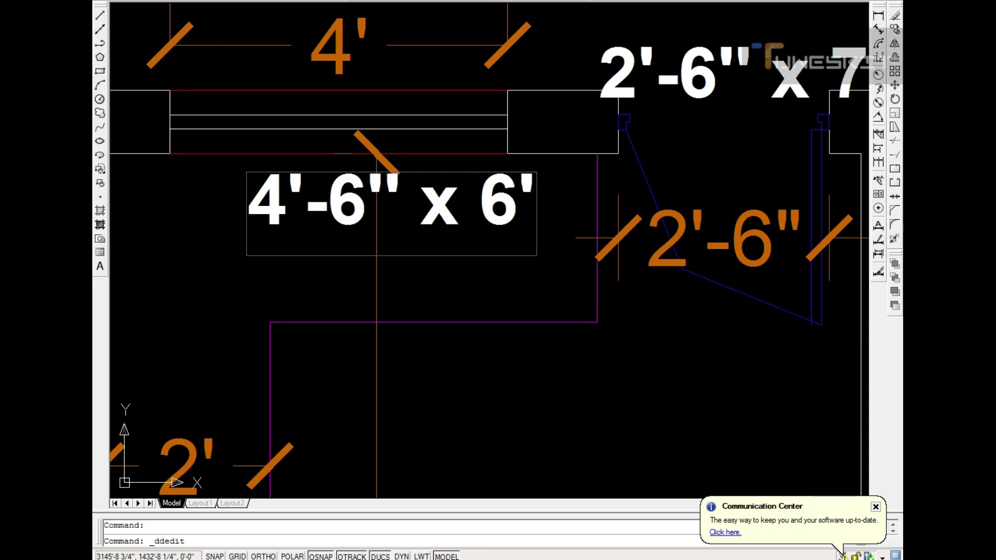
key("BackSpace")
key("BackSpace")
key("BackSpace")
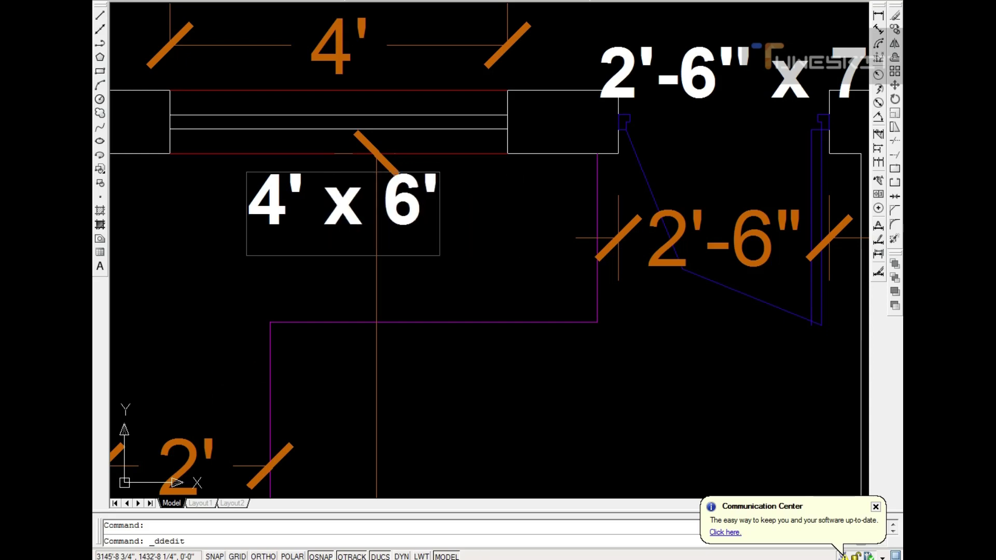
key("shift+Left")
type("4")
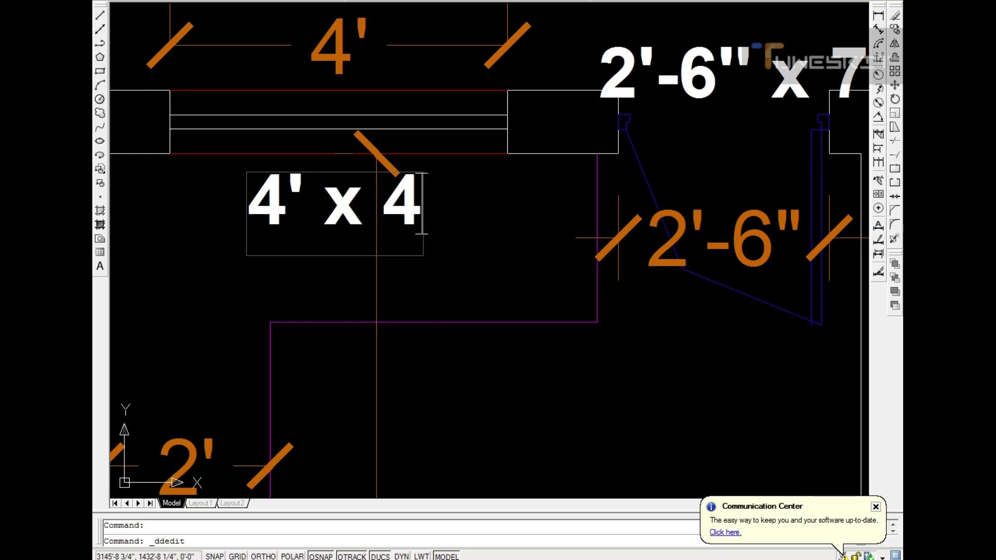
type("'-6")
key("Return")
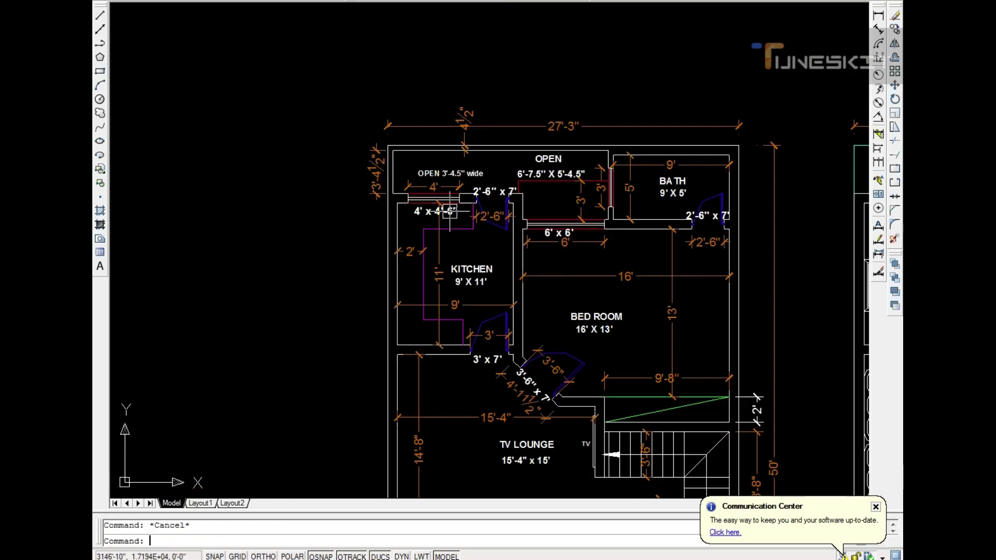
Step: Copy the 4' x 4'-6" label beside the bath and rotate the copy vertical
left_click(449, 212)
key("Return")
left_click(446, 181)
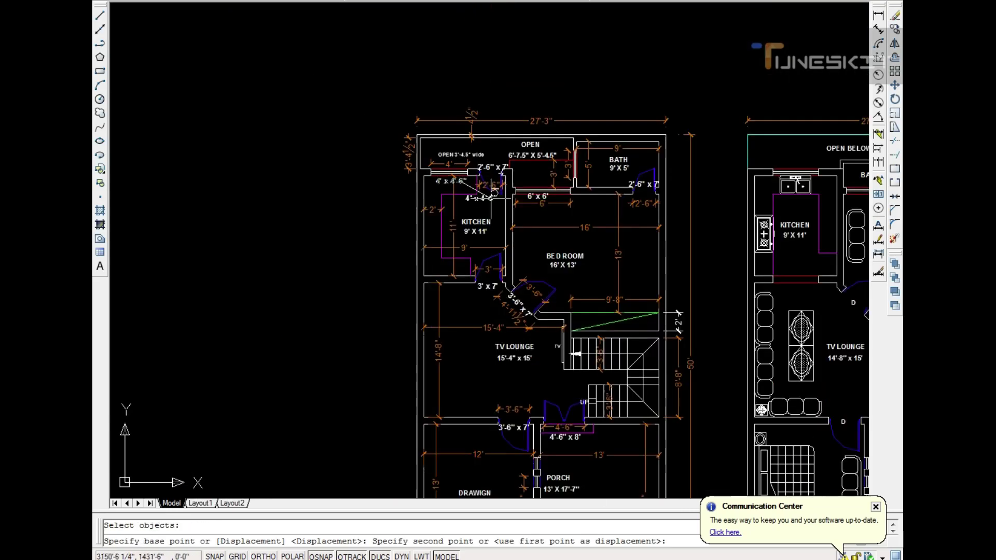
scroll(601, 183, "up", 6)
scroll(601, 182, "down", 2)
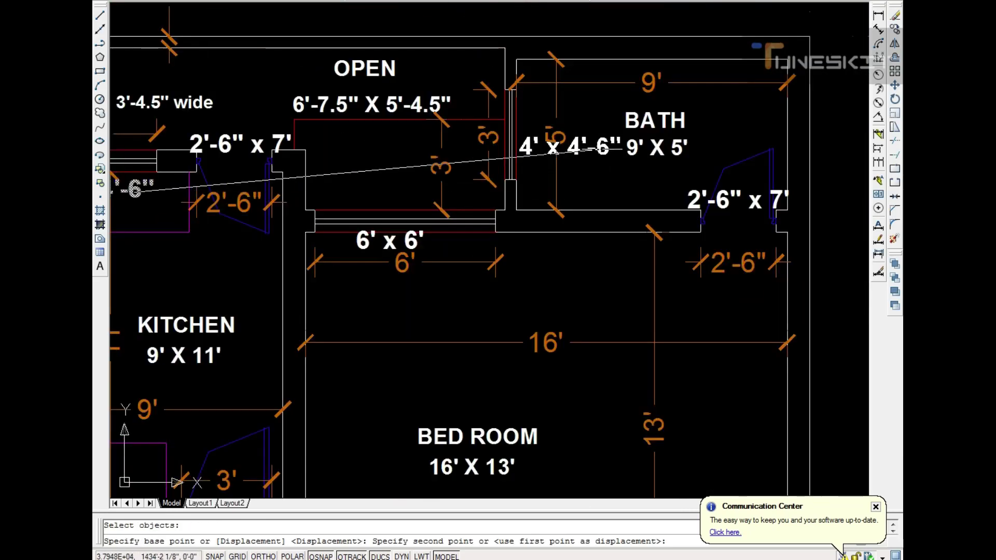
scroll(602, 179, "up", 5)
key("Escape")
type("ro")
key("Return")
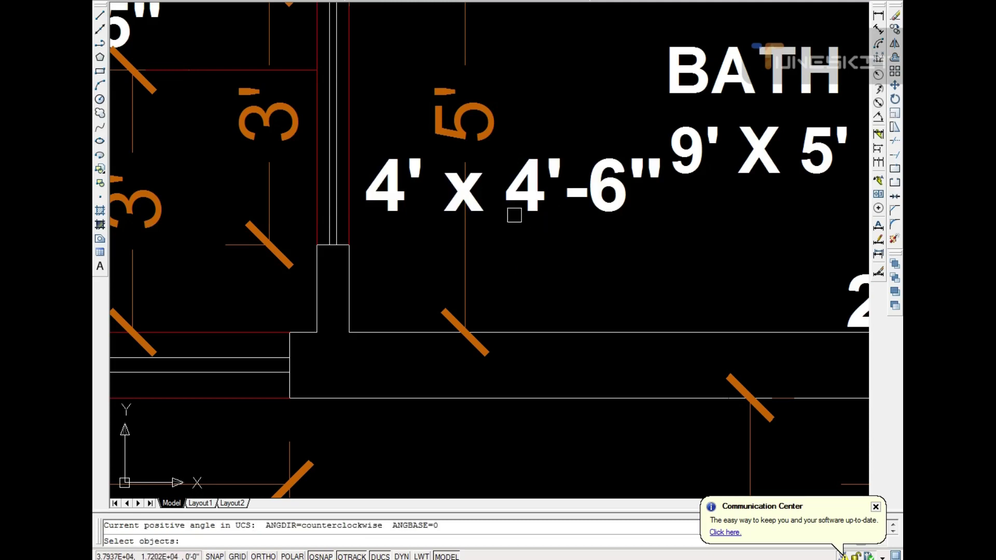
left_click(514, 210)
key("Return")
scroll(404, 225, "down", 4)
left_click(399, 219)
key("Escape")
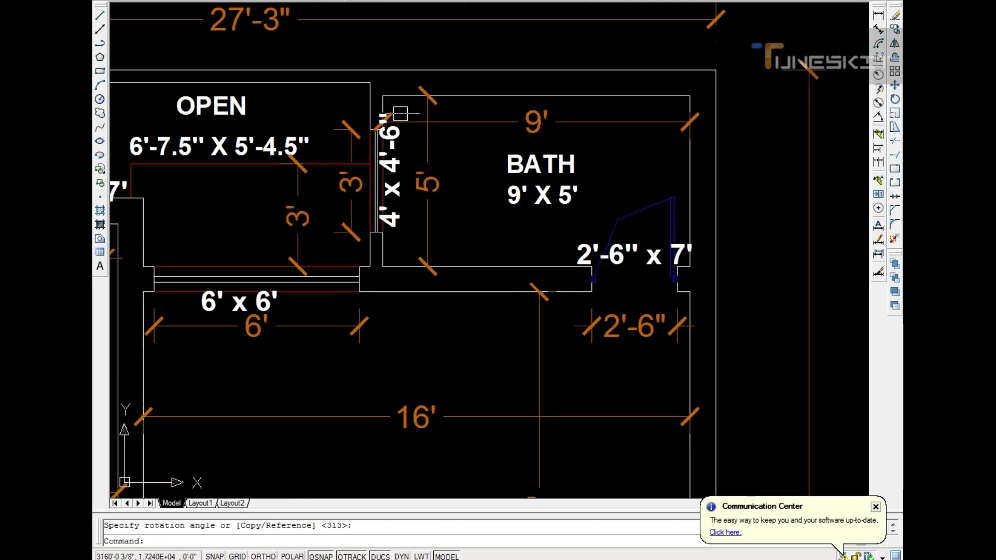
Step: Shift the vertical label right, change it to 3' X 2', and save
scroll(397, 145, "up", 3)
left_click(388, 150)
key("Return")
left_click(527, 172)
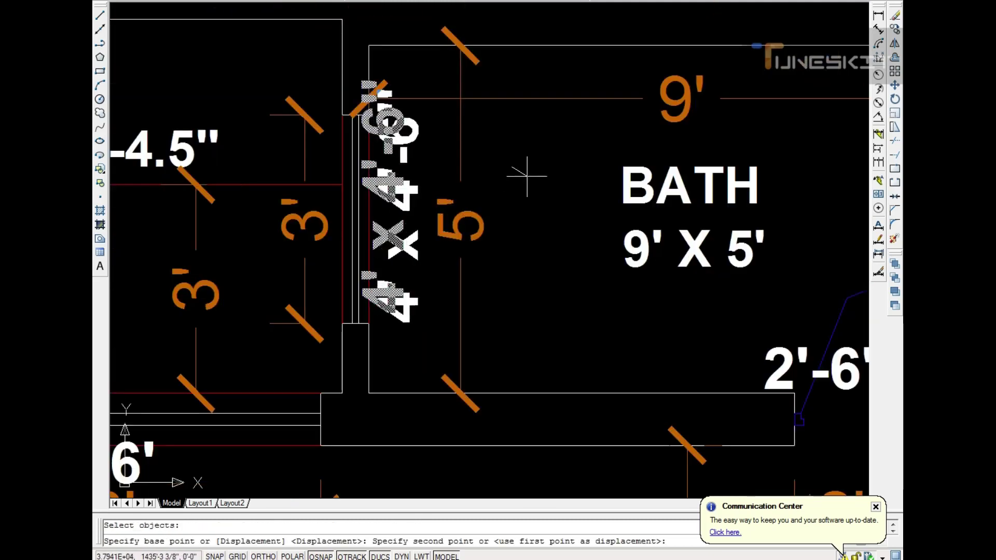
left_click(561, 171)
double_click(420, 322)
type("3'")
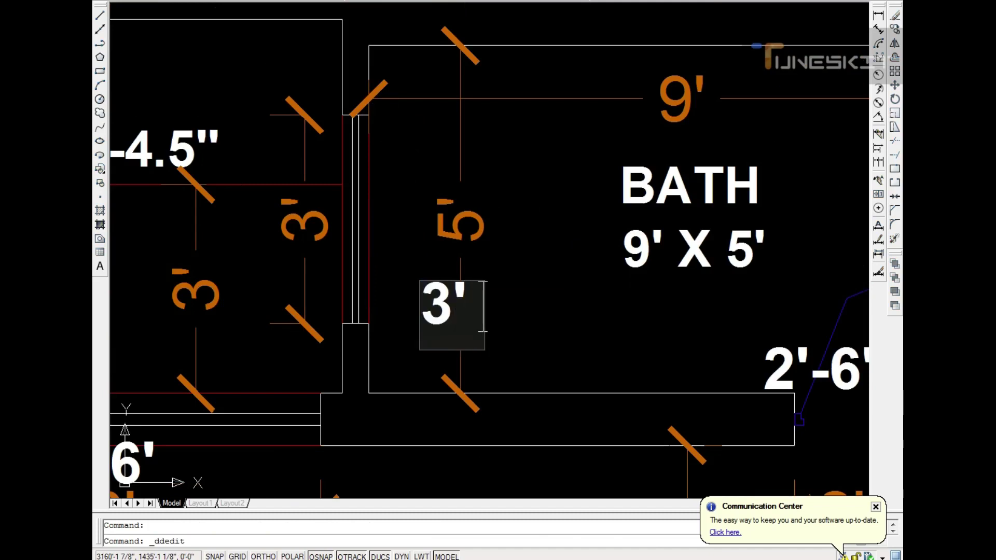
type(" X 2")
key("Return")
scroll(499, 160, "down", 7)
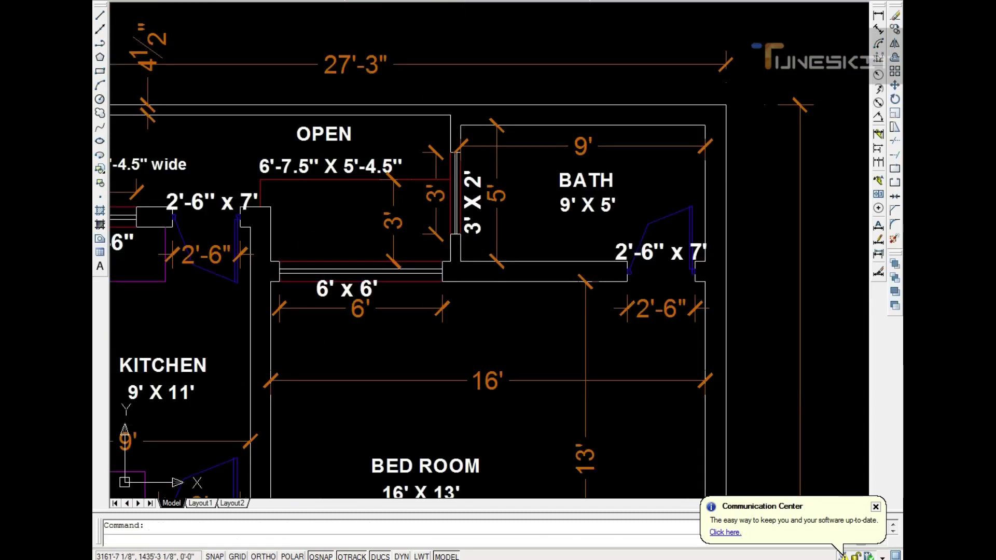
scroll(498, 161, "down", 2)
key("ctrl+s")
type("CO")
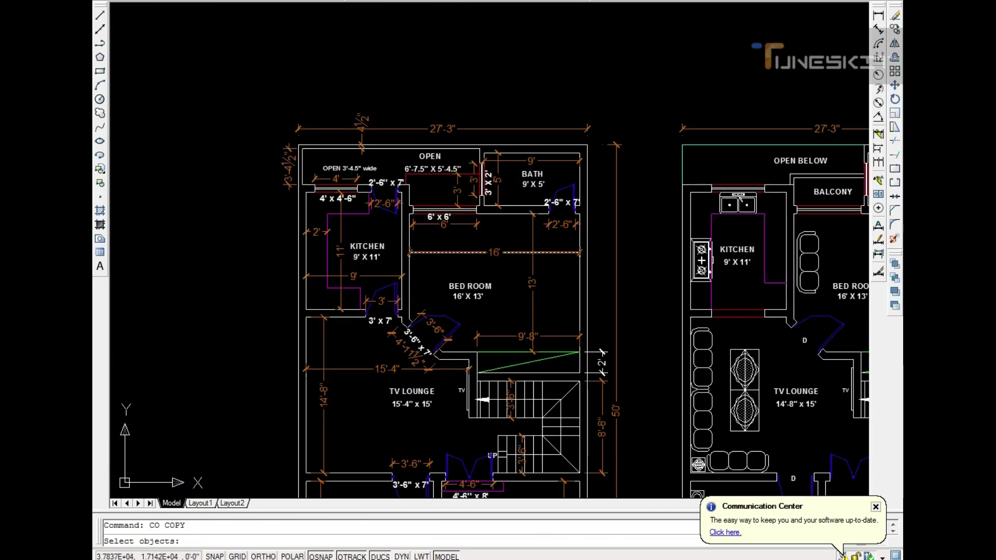
Step: Copy the 6' x 6' label beside the lower bath's opening and make it read 4' x 6'
scroll(432, 230, "up", 5)
left_click(456, 193)
key("Return")
left_click(453, 188)
scroll(470, 165, "down", 6)
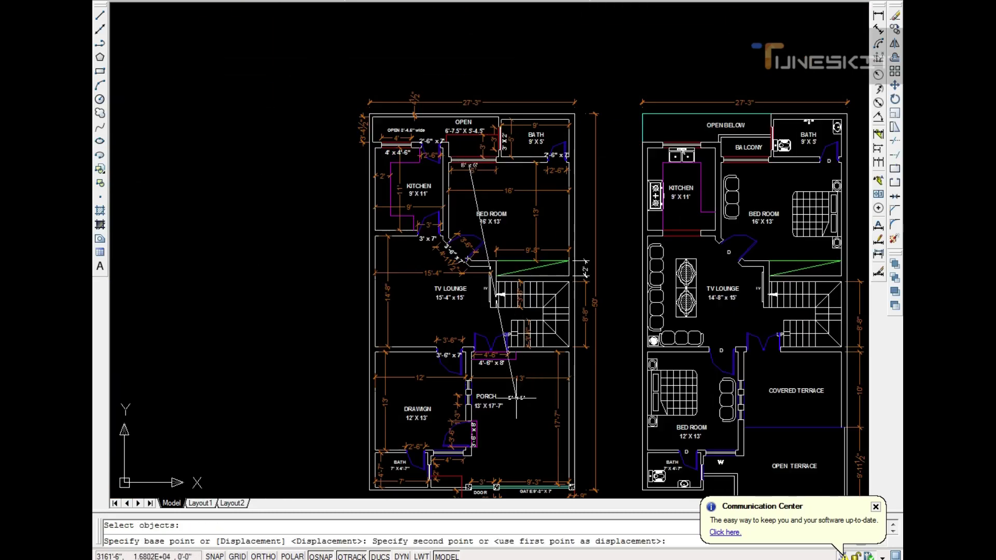
scroll(468, 384, "up", 3)
scroll(446, 352, "up", 6)
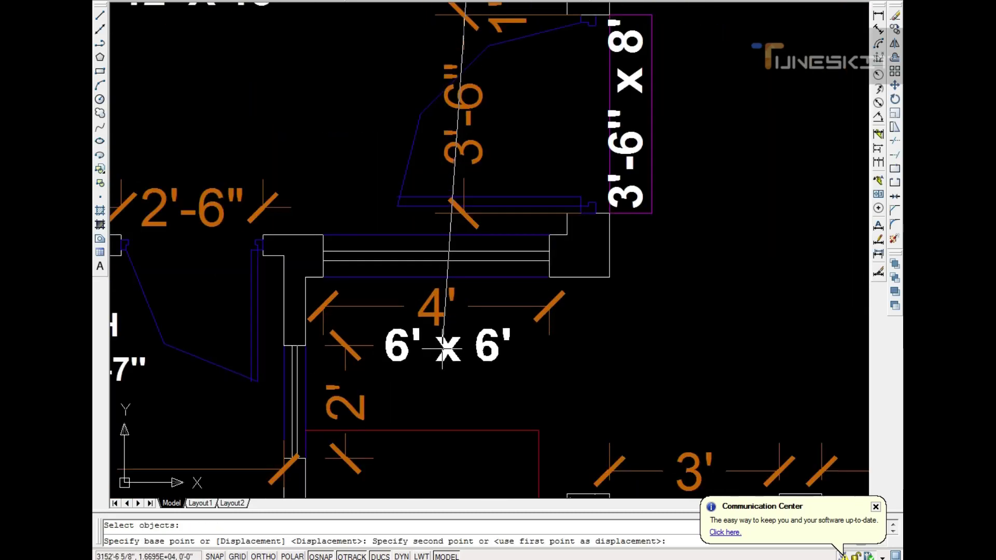
left_click(440, 346)
double_click(408, 353)
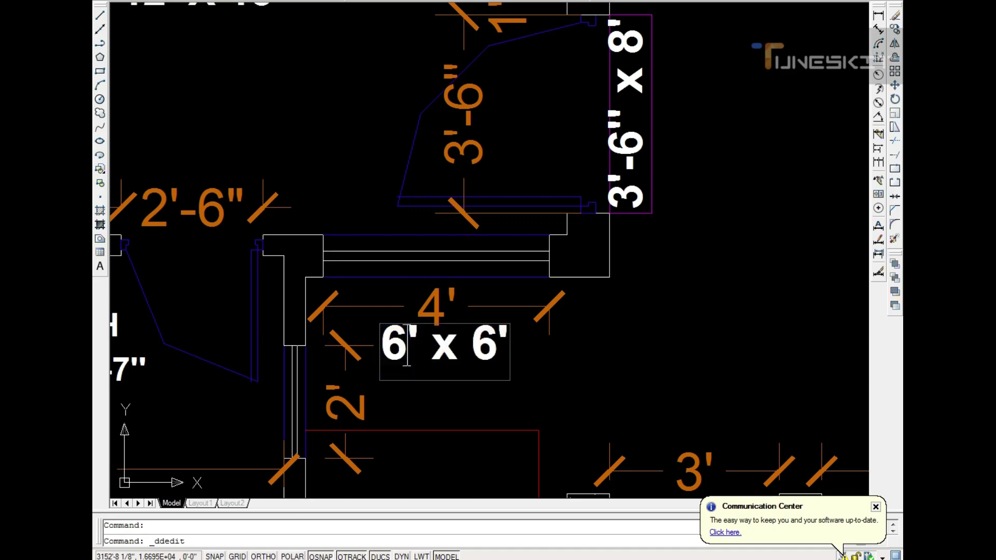
type("4")
key("Return")
key("Escape")
scroll(489, 251, "down", 8)
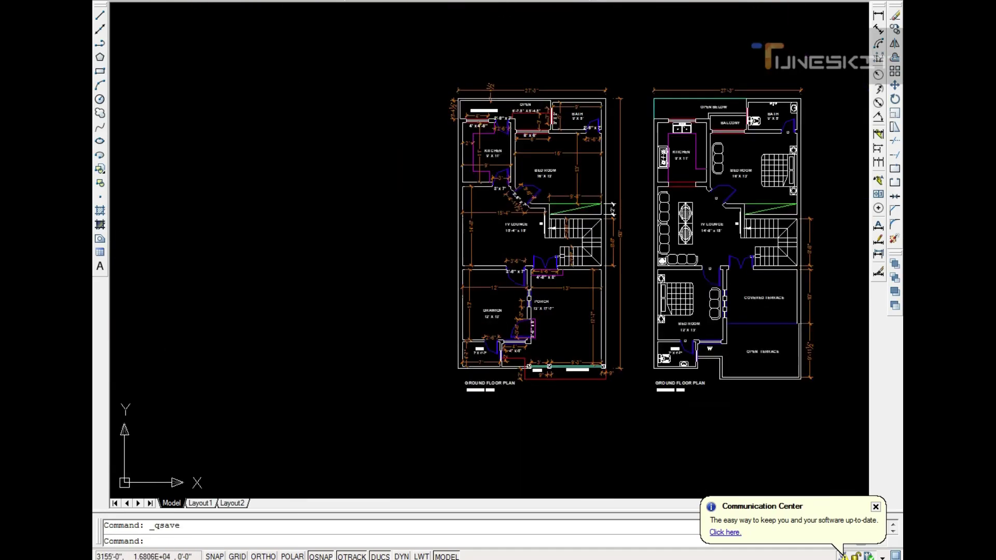
scroll(513, 239, "up", 8)
Step: Copy the 3' X 2' label beside the lower bath wall, change it to 2' X 3', and save
left_click(635, 78)
key("Return")
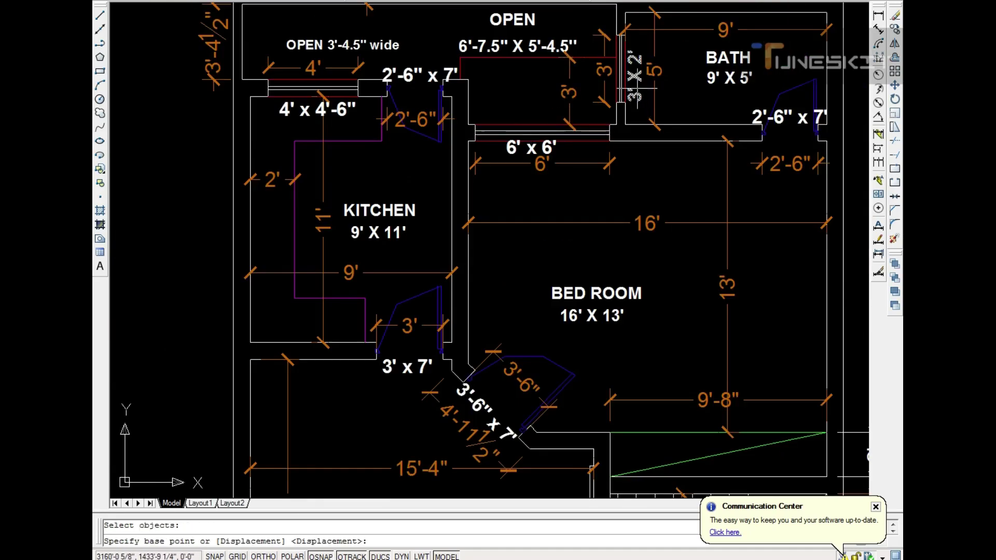
scroll(635, 78, "down", 8)
scroll(519, 329, "up", 6)
scroll(519, 329, "up", 3)
left_click(515, 329)
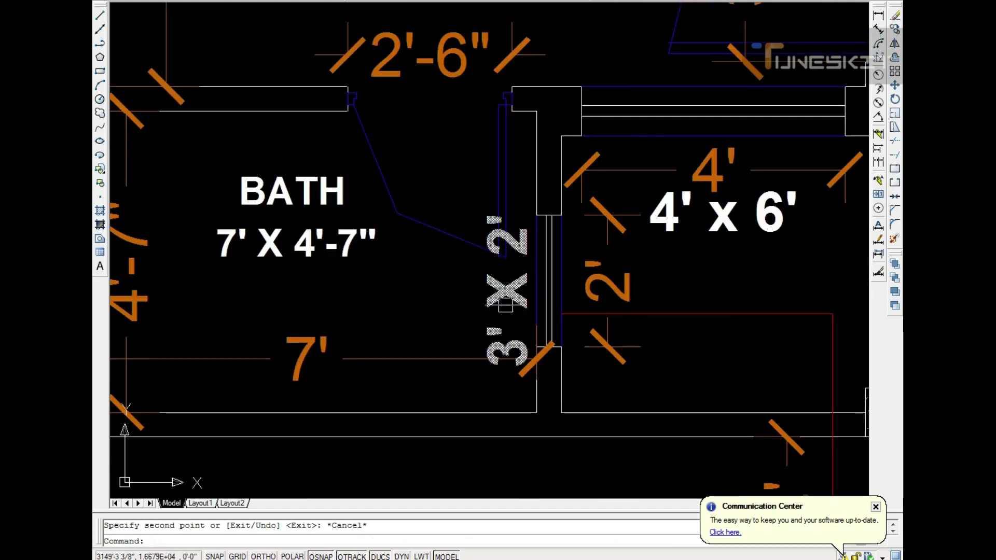
key("Return")
double_click(514, 286)
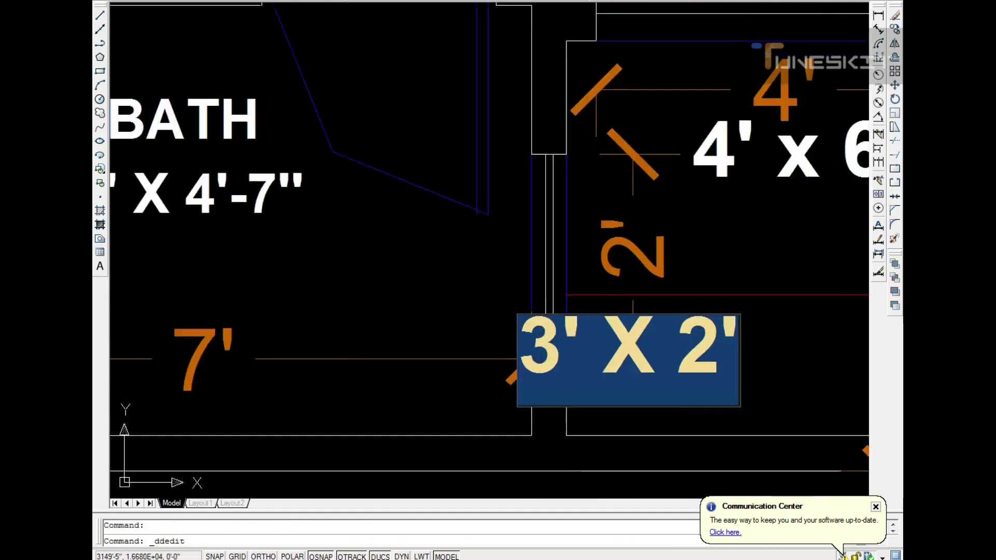
type("2")
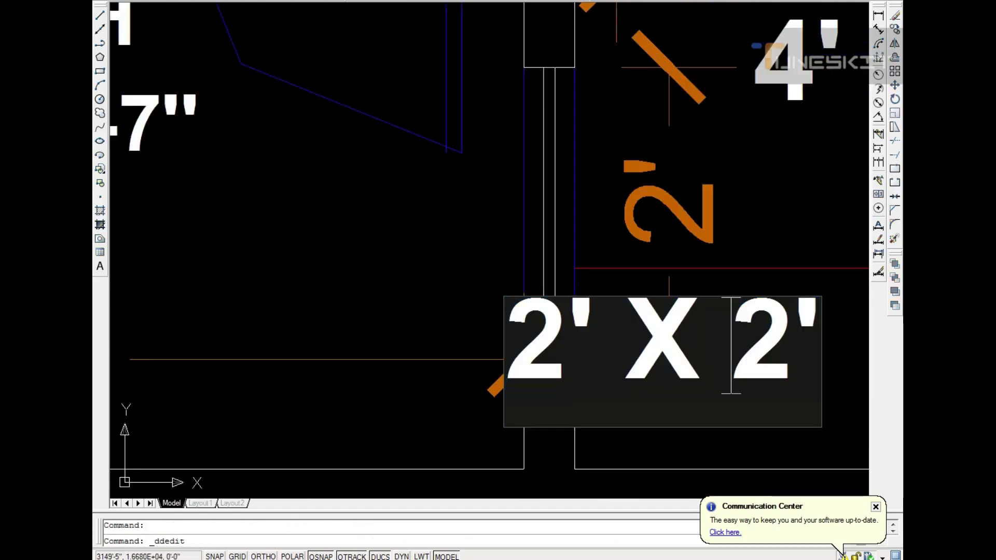
left_click_drag(731, 345, 793, 345)
type("3")
key("Return")
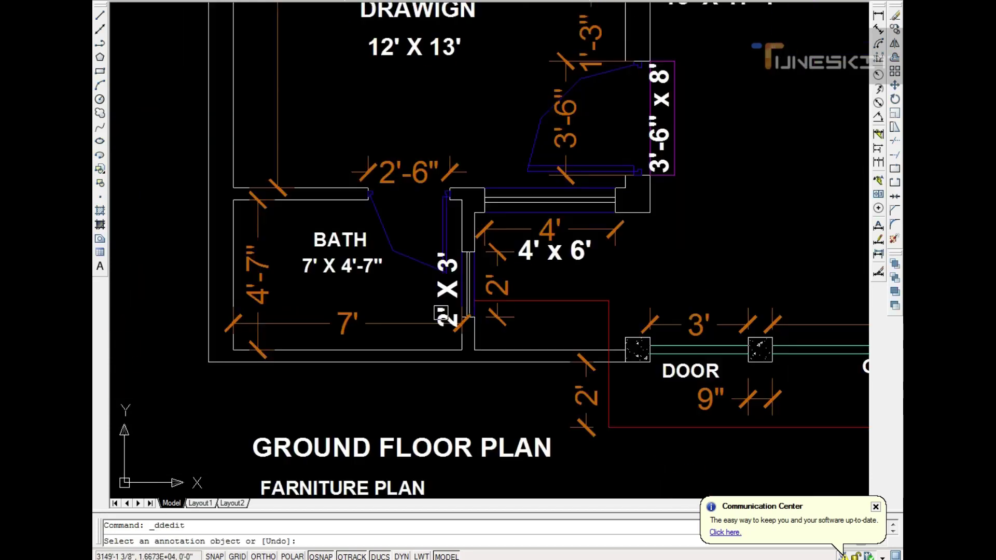
key("ctrl+s")
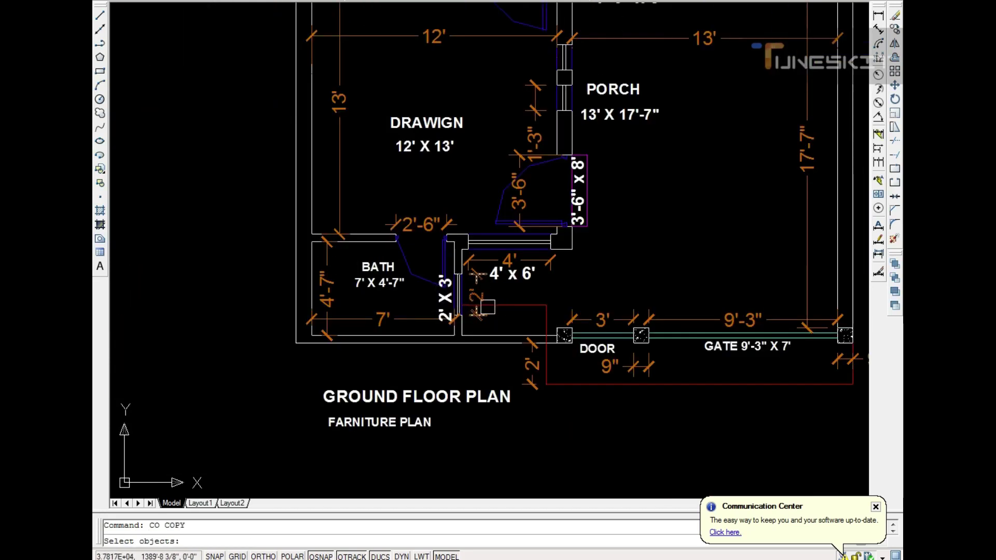
Step: Copy the 2' X 3' label beside the porch window and change it to 1'-3" X 6'
key("Return")
left_click(445, 299)
scroll(466, 259, "down", 2)
scroll(519, 156, "up", 3)
scroll(467, 182, "up", 3)
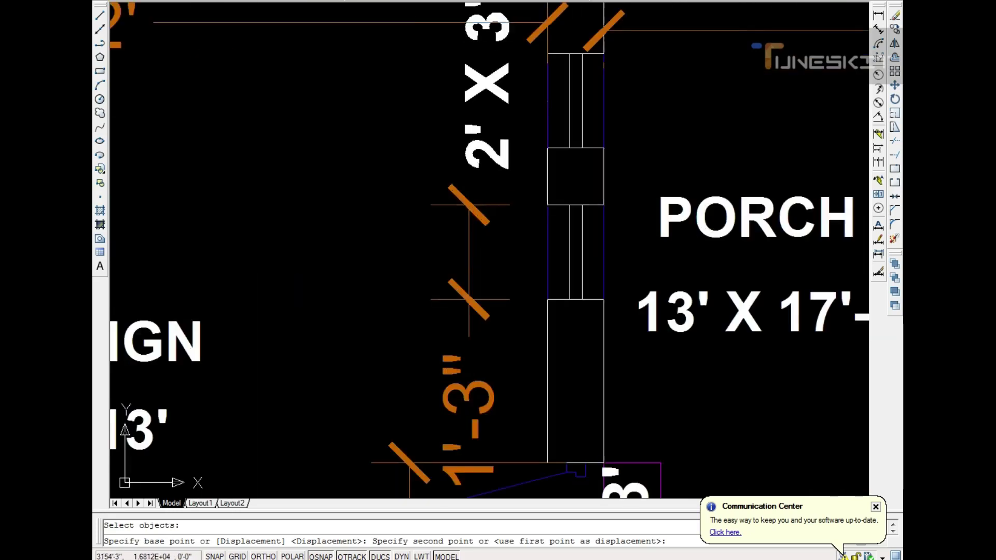
left_click(514, 251)
scroll(559, 229, "up", 3)
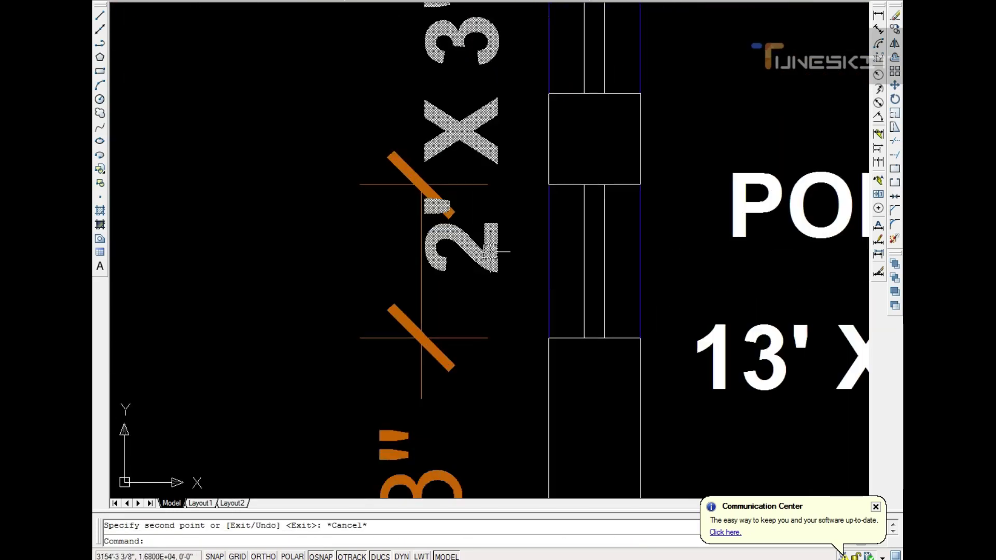
double_click(464, 208)
scroll(504, 241, "down", 2)
type("1'")
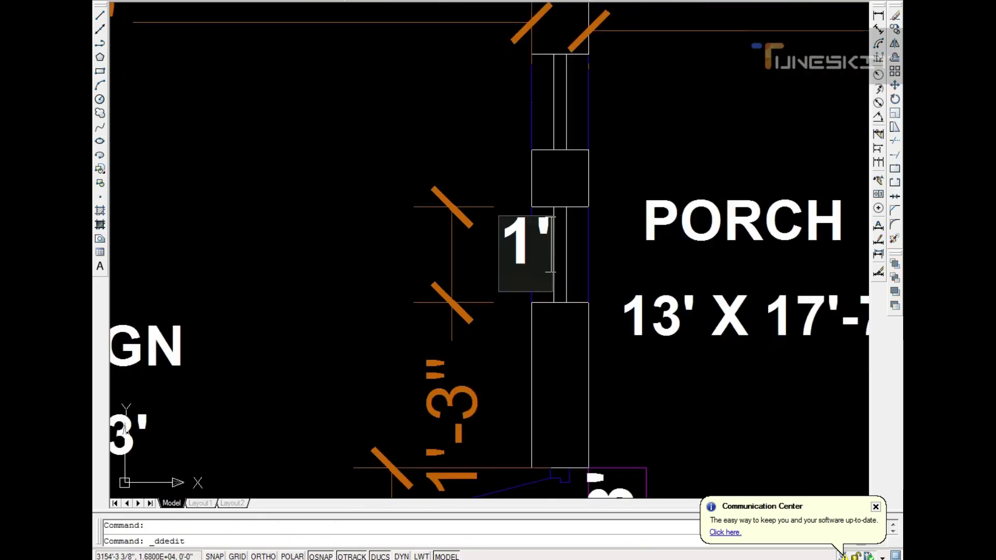
type("-3\" X")
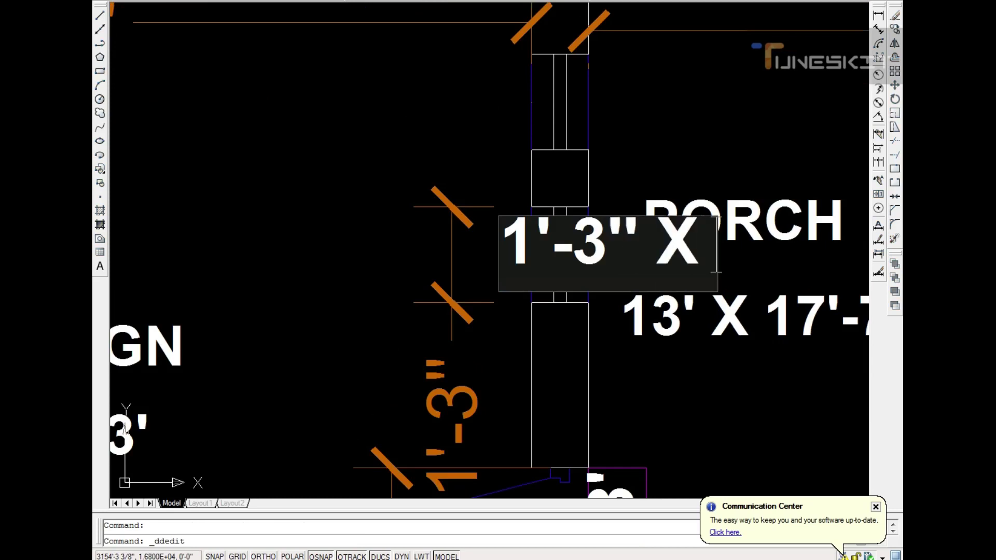
type(" 6")
key("Return")
scroll(396, 249, "down", 3)
key("Escape")
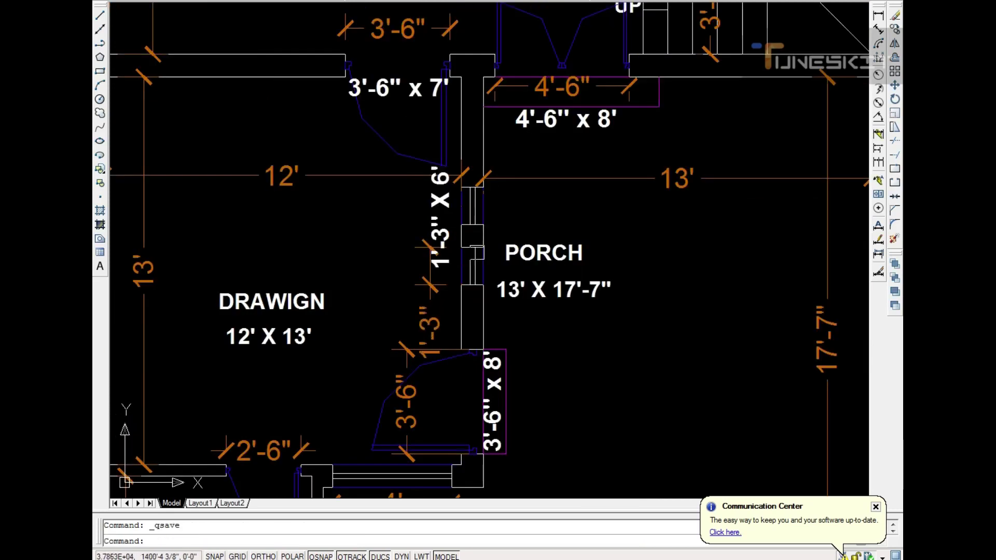
scroll(467, 218, "down", 3)
scroll(578, 167, "down", 2)
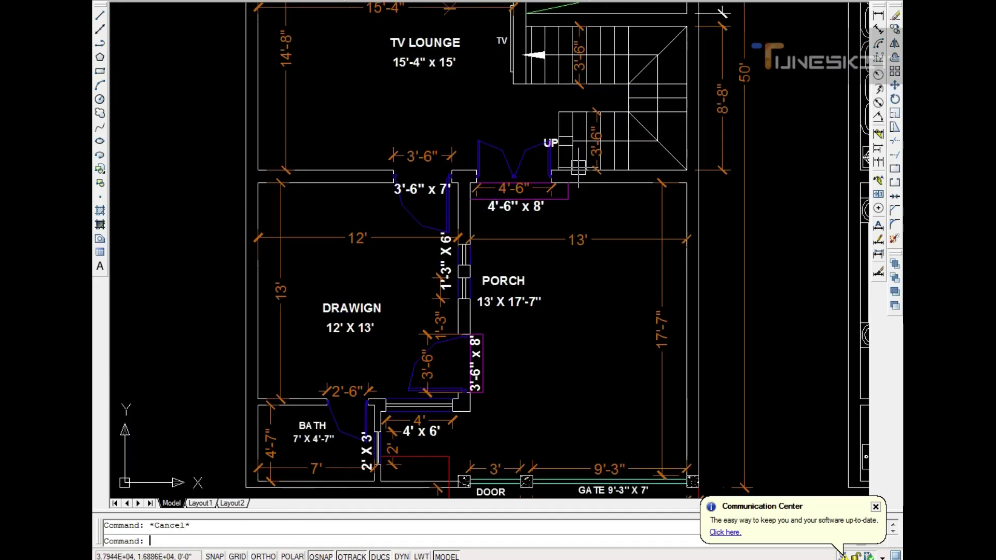
key("Escape")
scroll(485, 294, "down", 3)
scroll(478, 258, "up", 3)
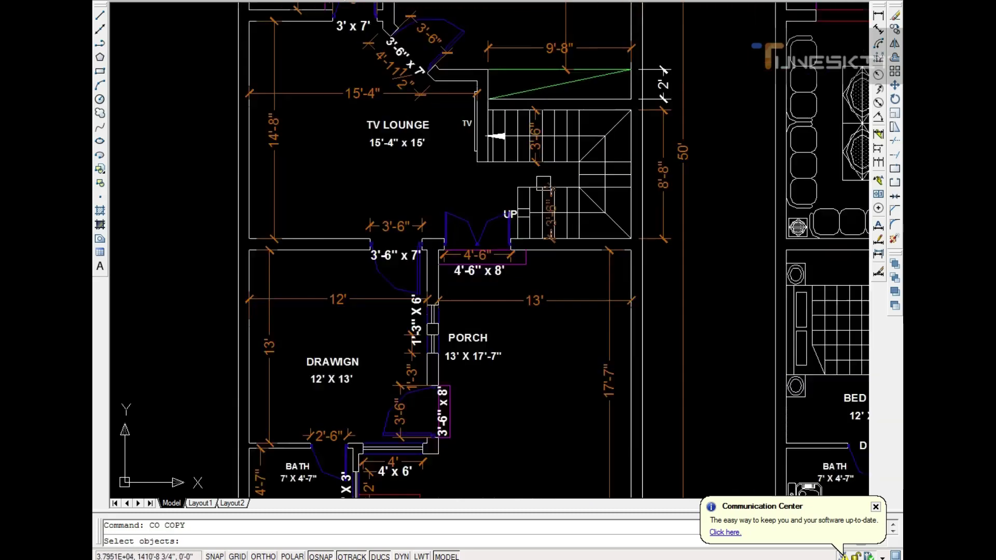
scroll(595, 304, "up", 3)
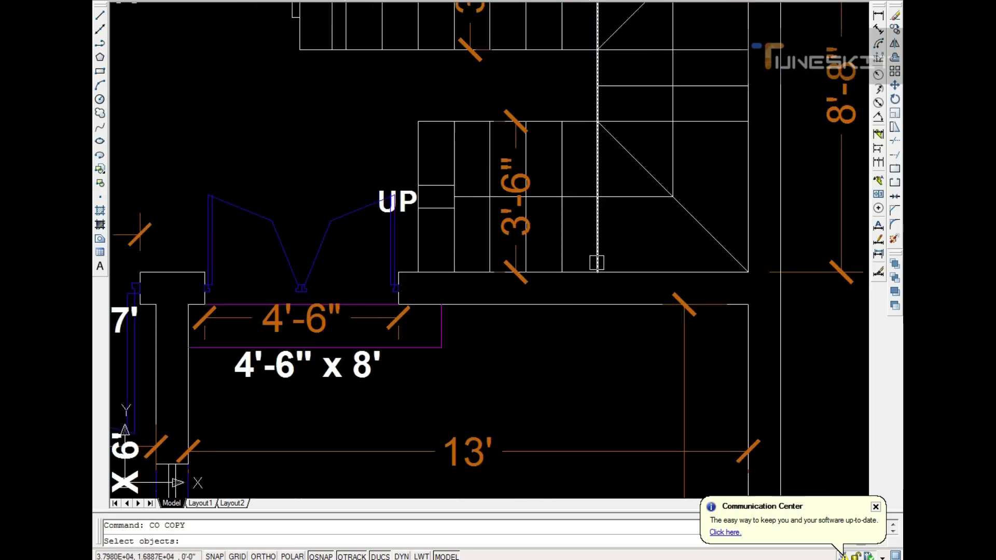
Step: Draw a short vertical line at the wall and offset it 30 to the left
left_click(573, 305)
left_click(573, 271)
key("Escape")
key("Return")
type("30")
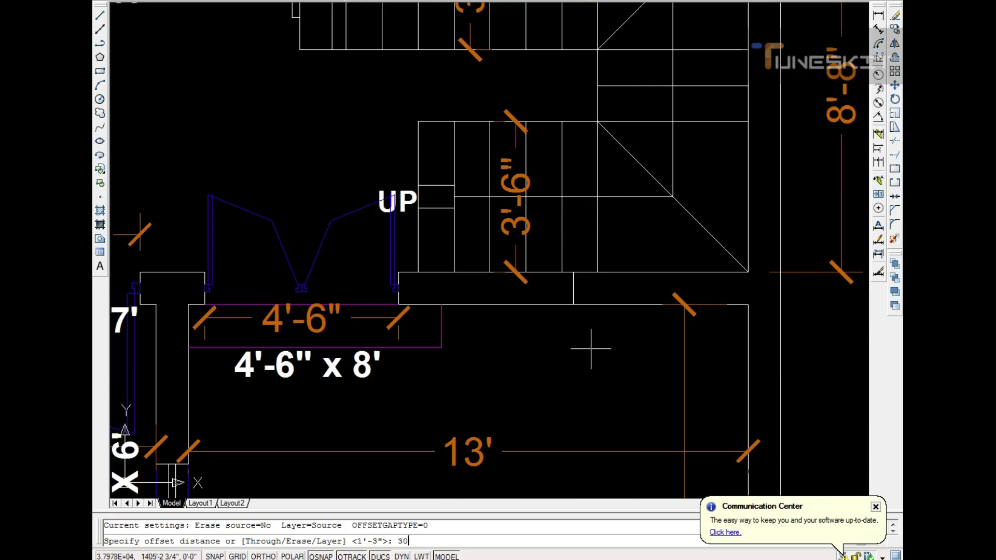
key("Return")
left_click(573, 288)
left_click(565, 292)
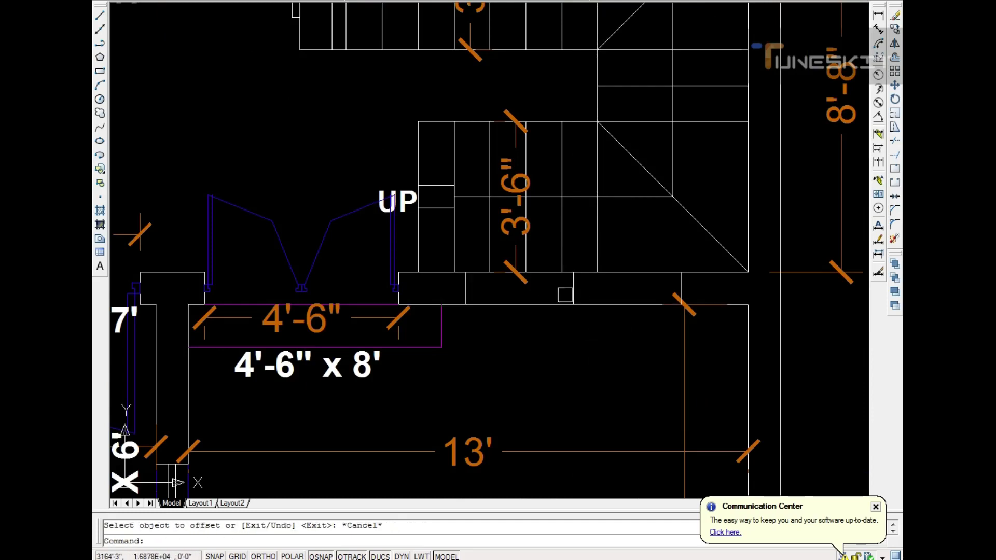
key("Escape")
Step: Trim and extend the wall lines to cut the opening between porch door and stair
type("r")
key("Return")
key("Return")
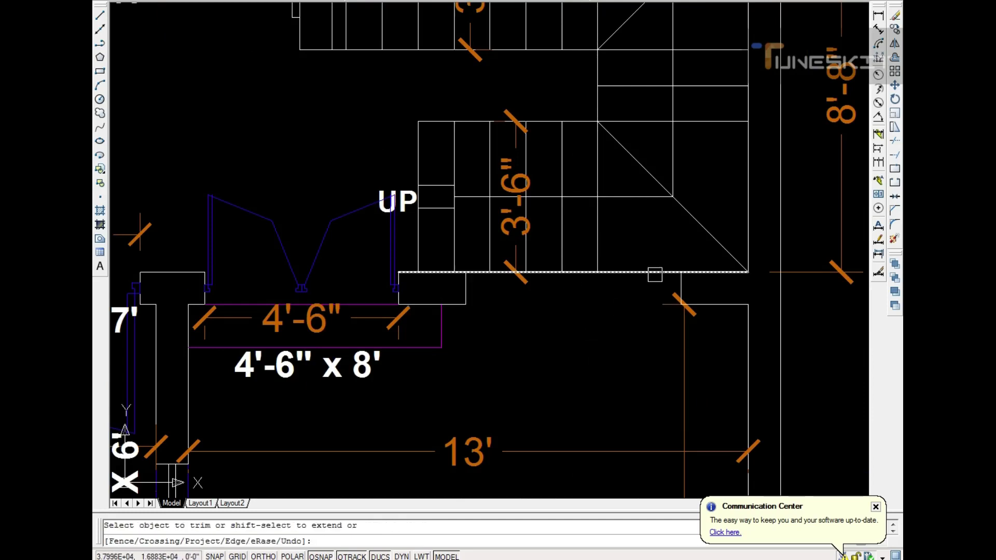
scroll(480, 280, "up", 5)
left_click(481, 280)
scroll(517, 339, "down", 4)
key("Escape")
type("EX")
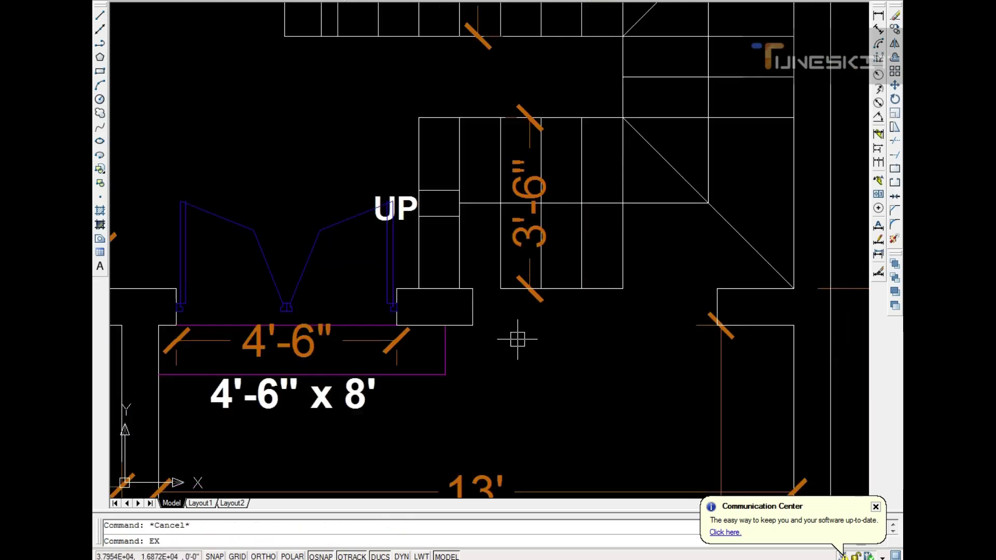
key("Return")
key("Return")
scroll(597, 291, "up", 3)
scroll(514, 284, "down", 3)
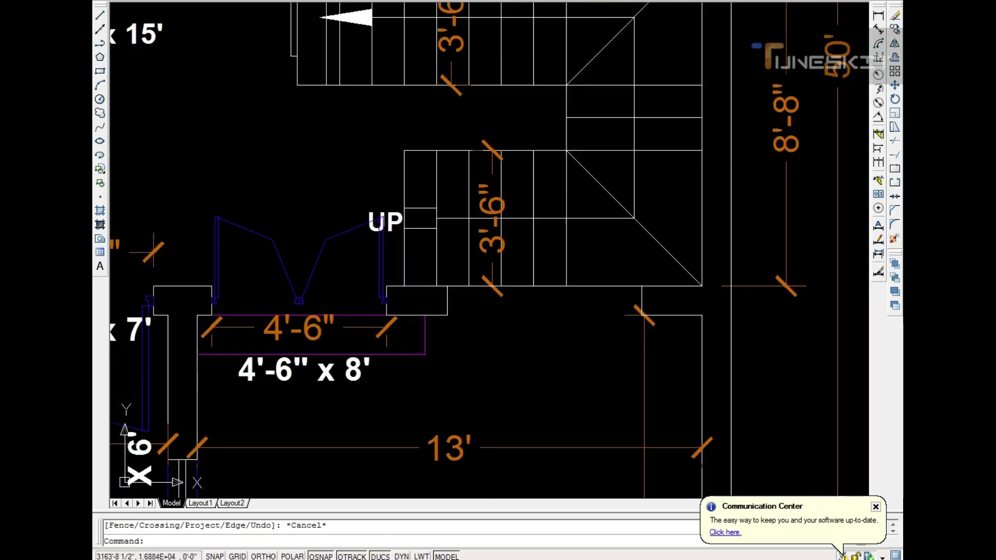
key("Escape")
Step: Offset the horizontal line under the stair by 5 to its lower side
type("o")
key("Return")
type("9")
key("Return")
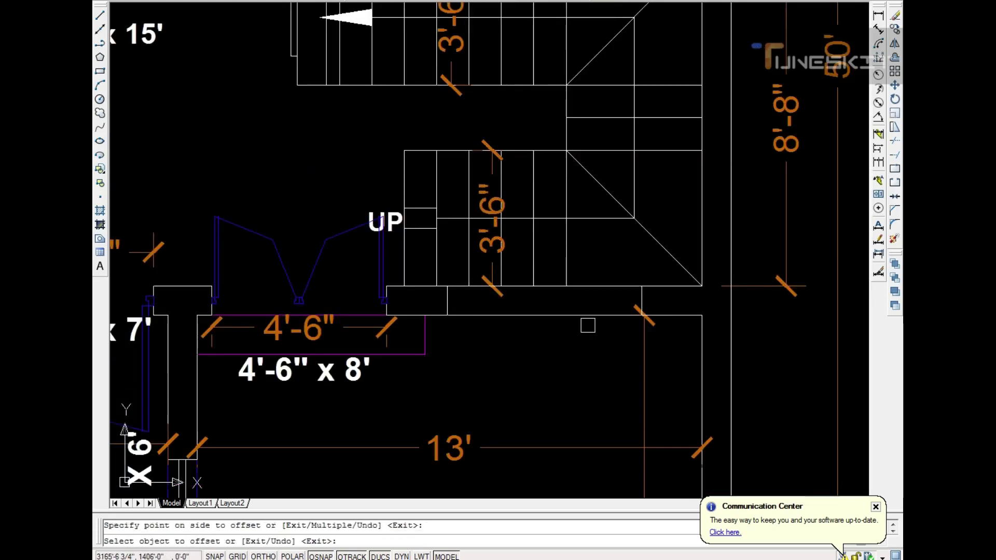
key("Return")
key("Return")
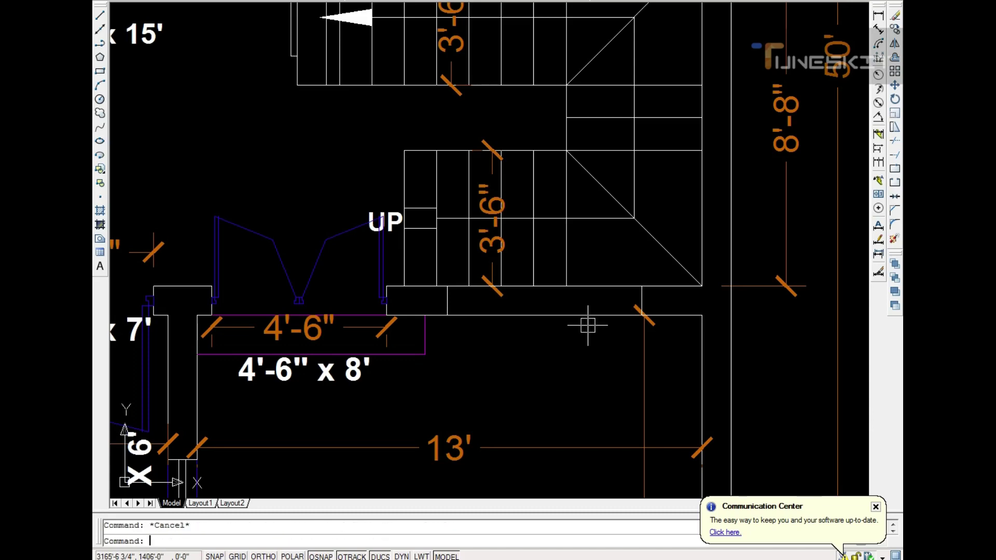
type("3.5")
key("Return")
left_click(597, 315)
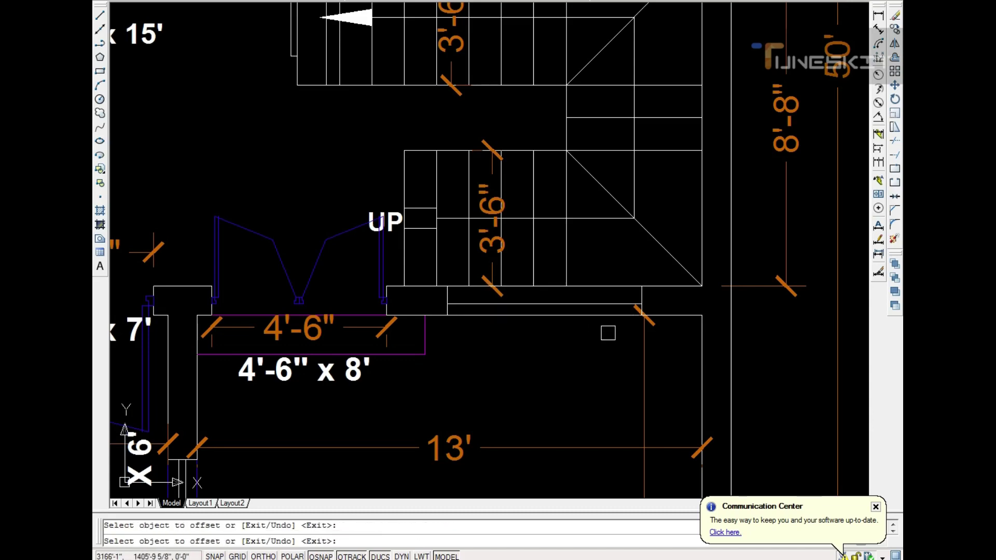
left_click(611, 295)
key("Escape")
Step: Match the existing dashed line's style onto the new opening line
scroll(507, 358, "down", 5)
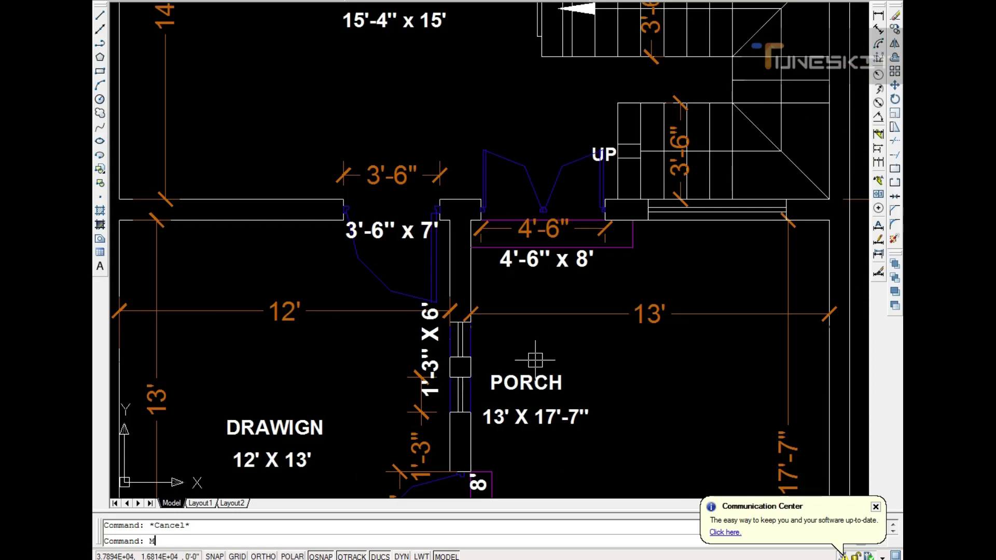
left_click(480, 353)
scroll(749, 276, "up", 3)
left_click(767, 204)
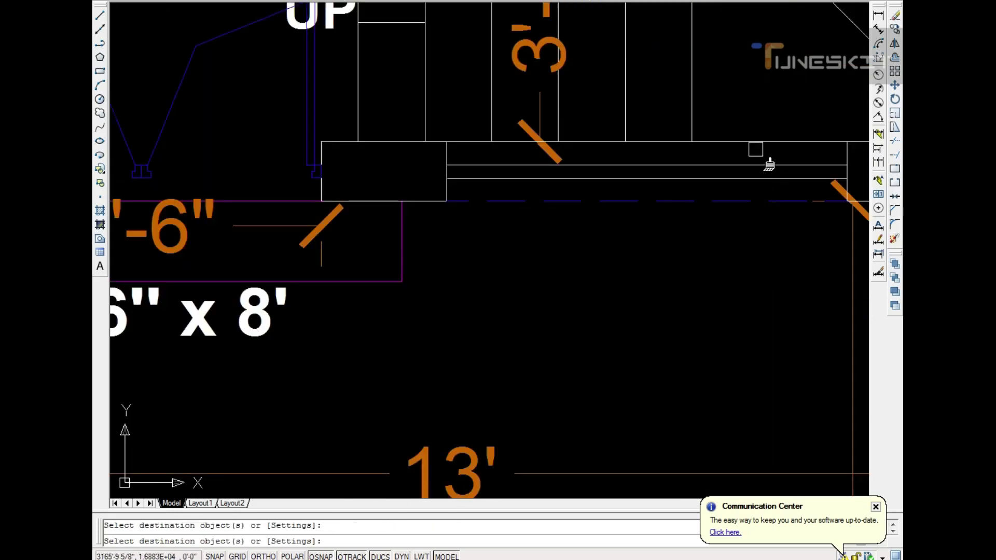
scroll(575, 259, "down", 5)
key("Escape")
scroll(576, 260, "down", 3)
Step: Save the drawing with the new dashed opening line
scroll(519, 208, "up", 1)
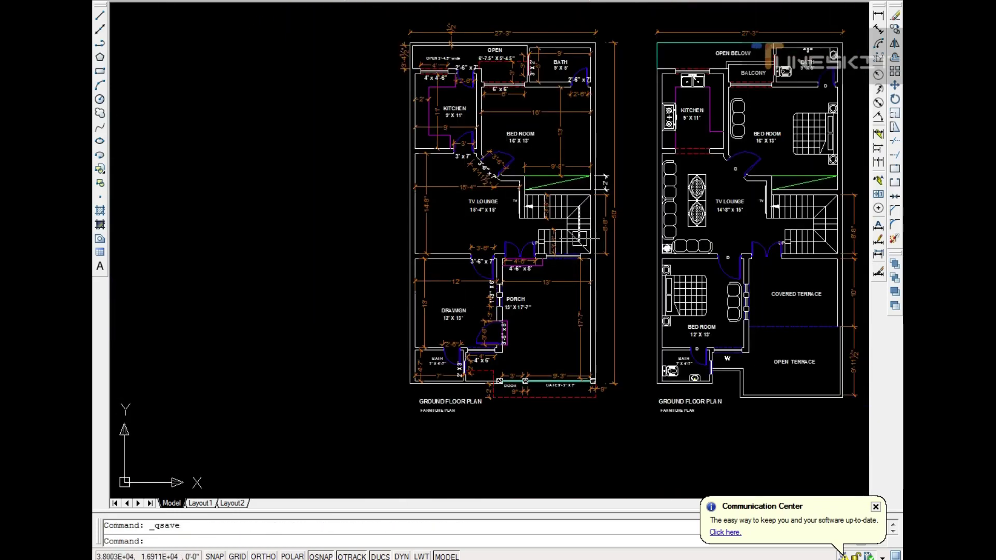
scroll(498, 181, "up", 2)
key("ctrl+s")
scroll(503, 205, "up", 2)
scroll(456, 202, "down", 2)
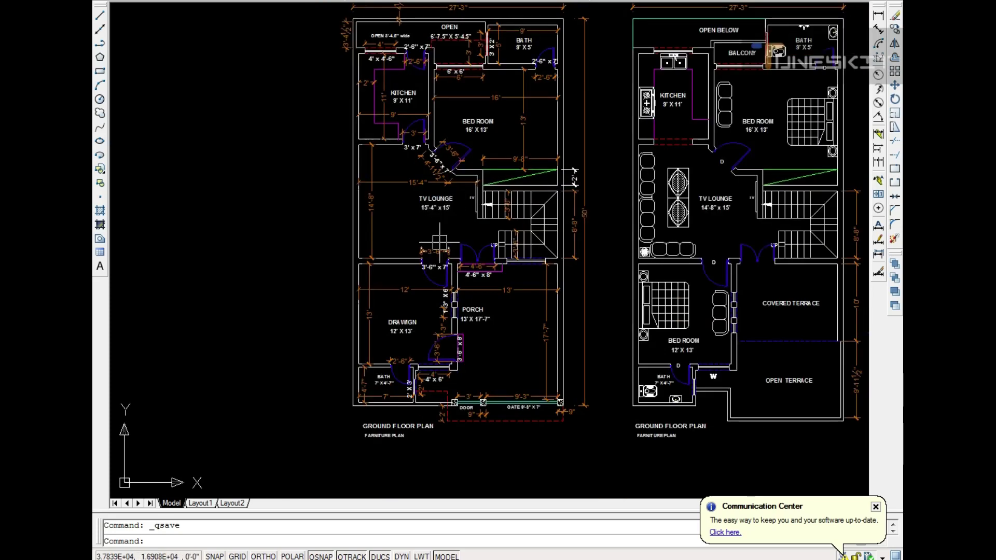
scroll(497, 388, "up", 3)
scroll(343, 306, "down", 5)
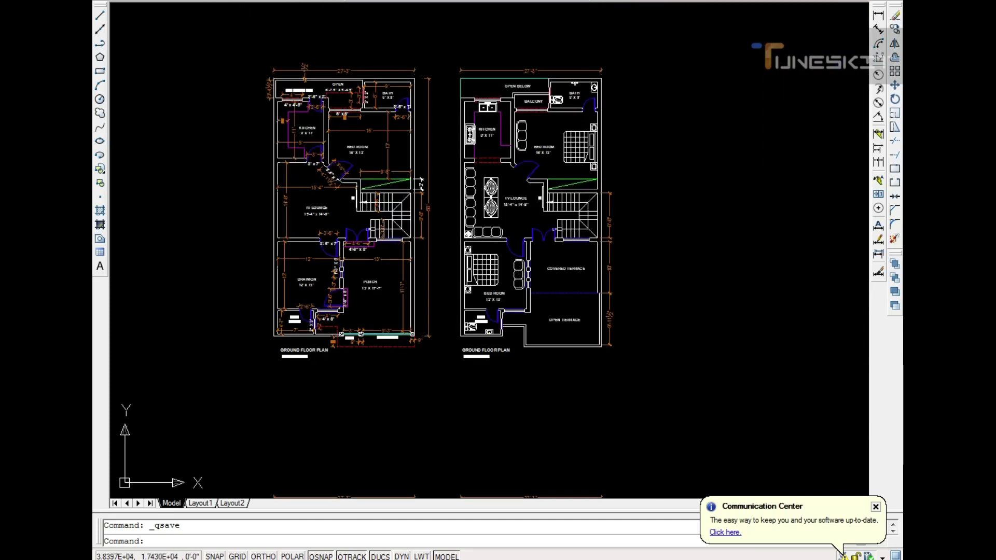
scroll(387, 256, "up", 6)
key("Escape")
Step: Add a 5' linear dimension across the new opening, styled orange like the 13' dimension, and save
type("li")
key("Return")
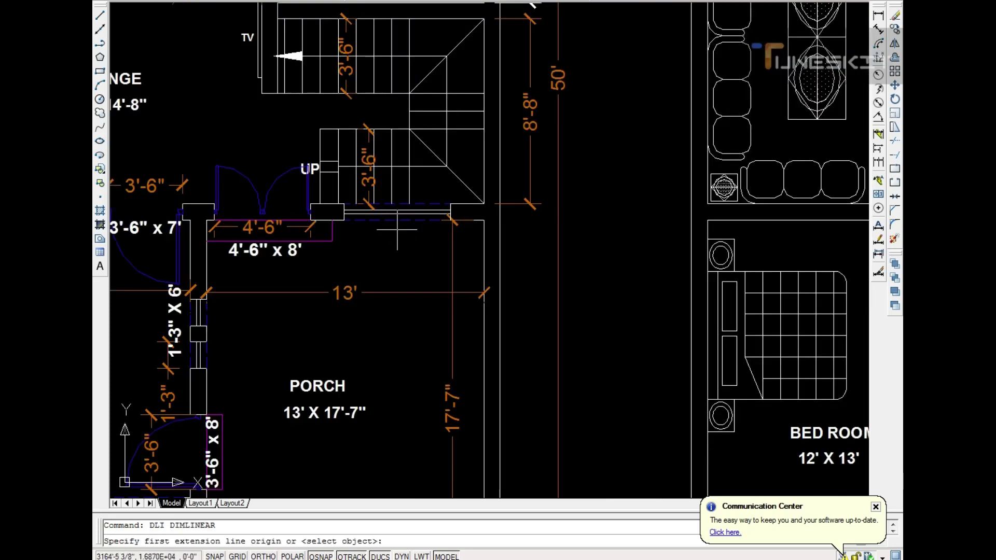
key("Return")
left_click(403, 220)
left_click(398, 243)
key("Escape")
type("MA")
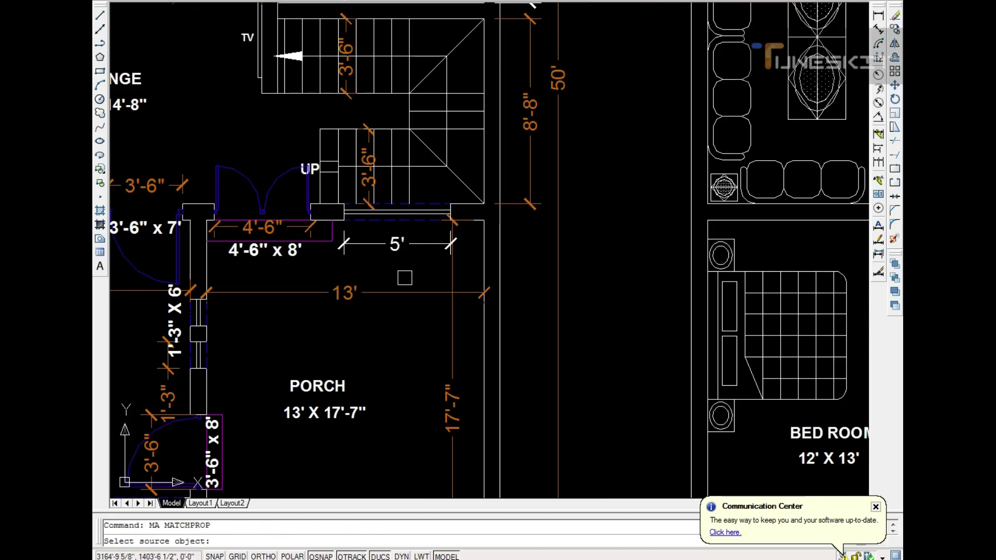
left_click(404, 291)
key("Escape")
scroll(414, 269, "down", 2)
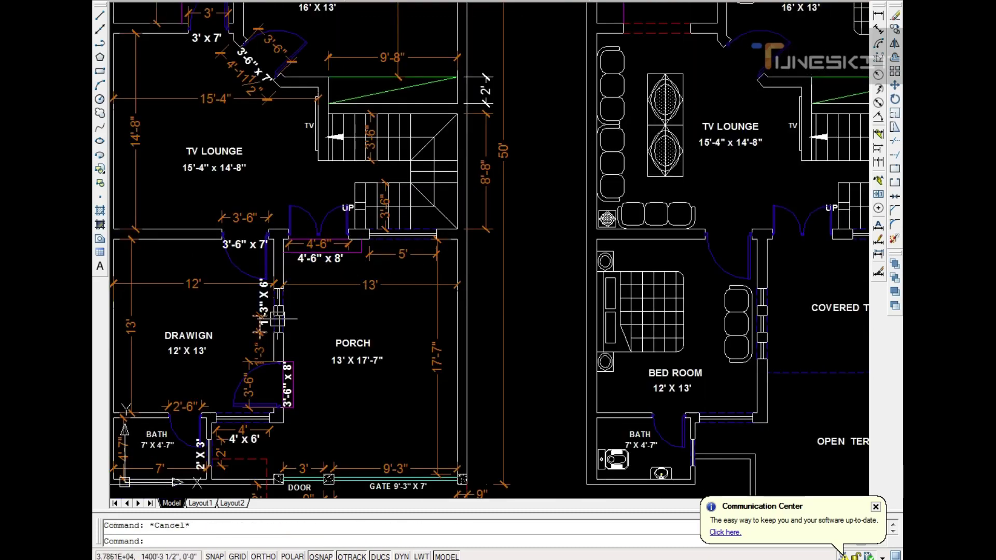
key("ctrl+s")
Step: Copy the 4' x 6' label above the 5' dimension, change it to 5' x 6', and save
scroll(259, 458, "up", 5)
type("o")
key("Return")
left_click(215, 402)
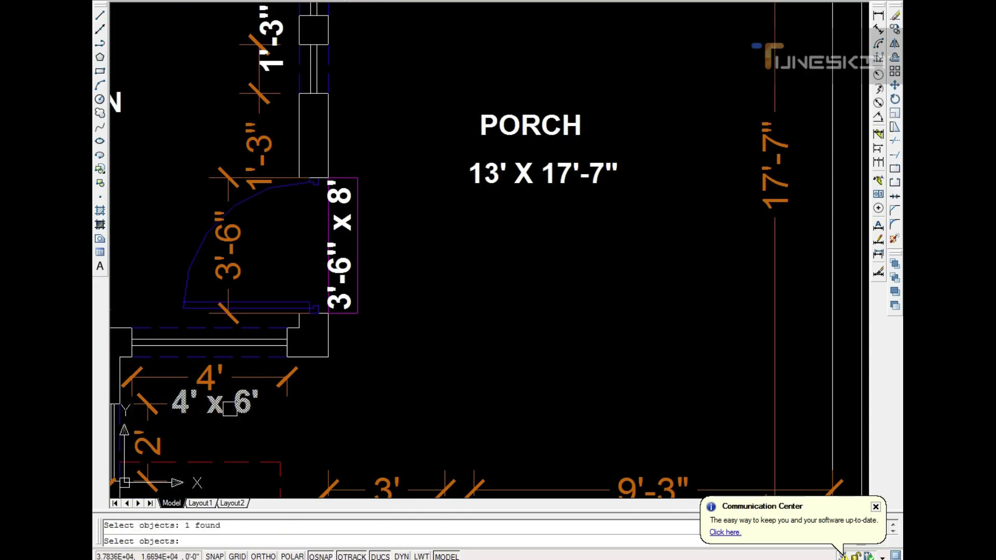
key("Return")
left_click(176, 415)
scroll(420, 228, "up", 5)
left_click(420, 229)
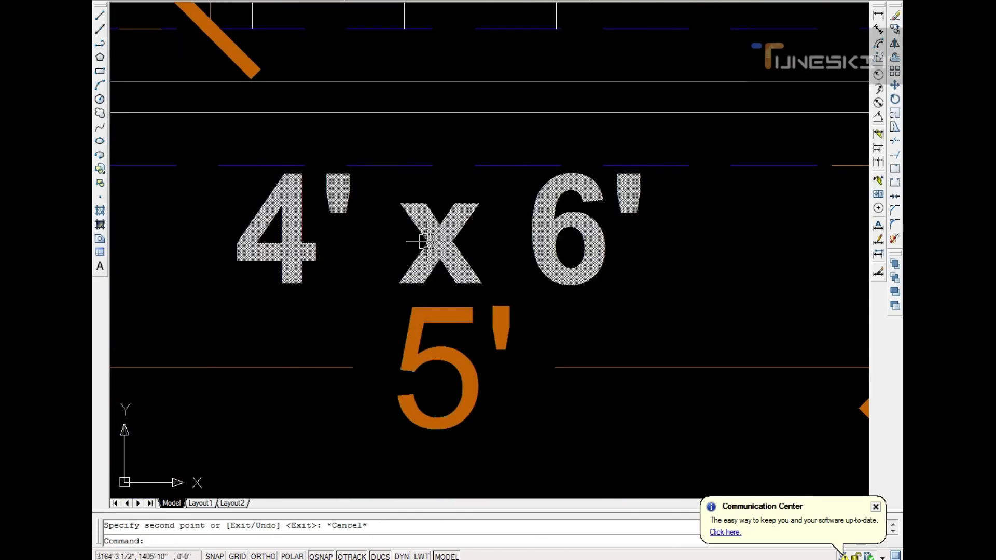
key("Return")
double_click(423, 234)
type("5")
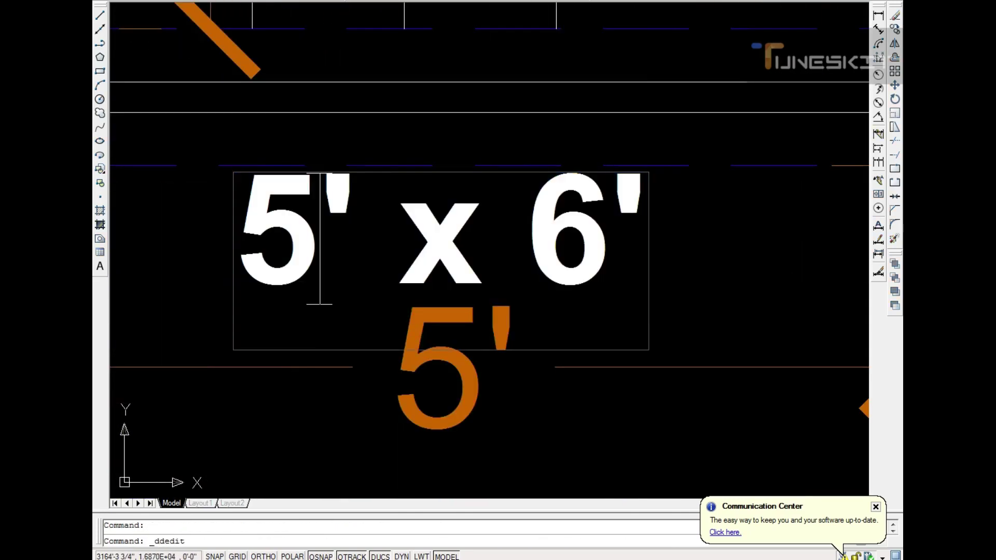
key("Return")
scroll(436, 260, "down", 10)
key("ctrl+s")
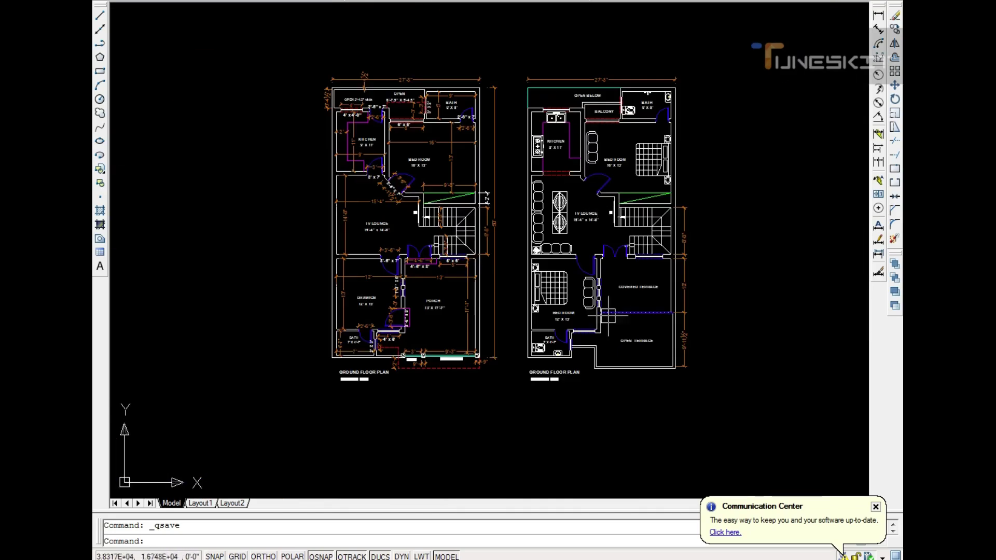
Step: Change the first plan's FARNITURE PLAN subtitle to read DTAIL PLAN
scroll(529, 362, "up", 5)
scroll(513, 358, "up", 2)
scroll(508, 358, "down", 4)
scroll(365, 369, "up", 3)
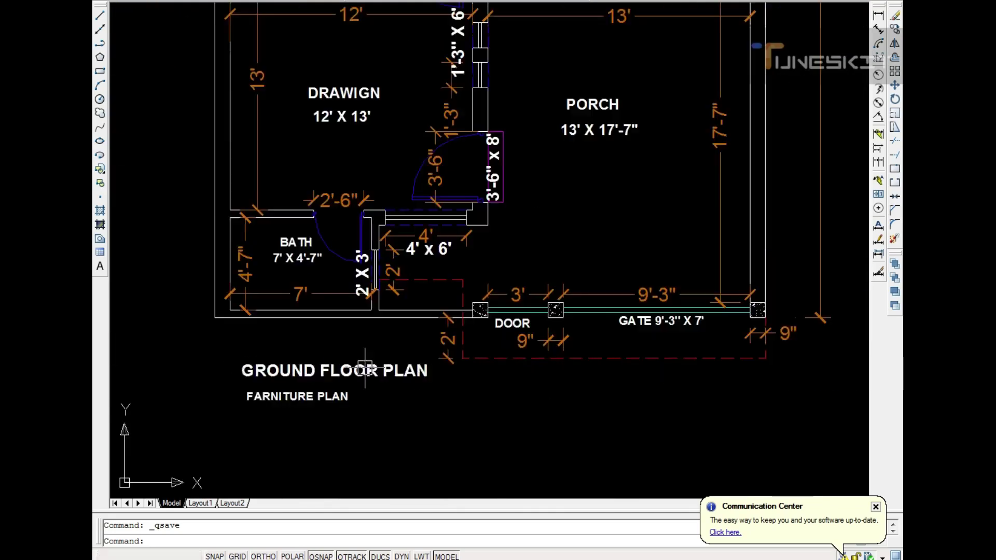
scroll(365, 369, "up", 4)
double_click(280, 405)
type("DTAIL")
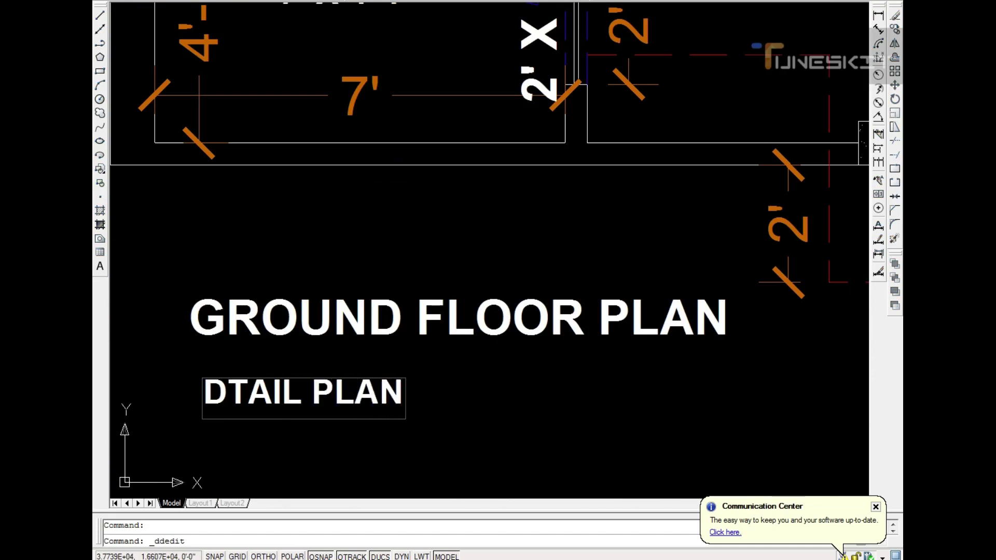
key("Return")
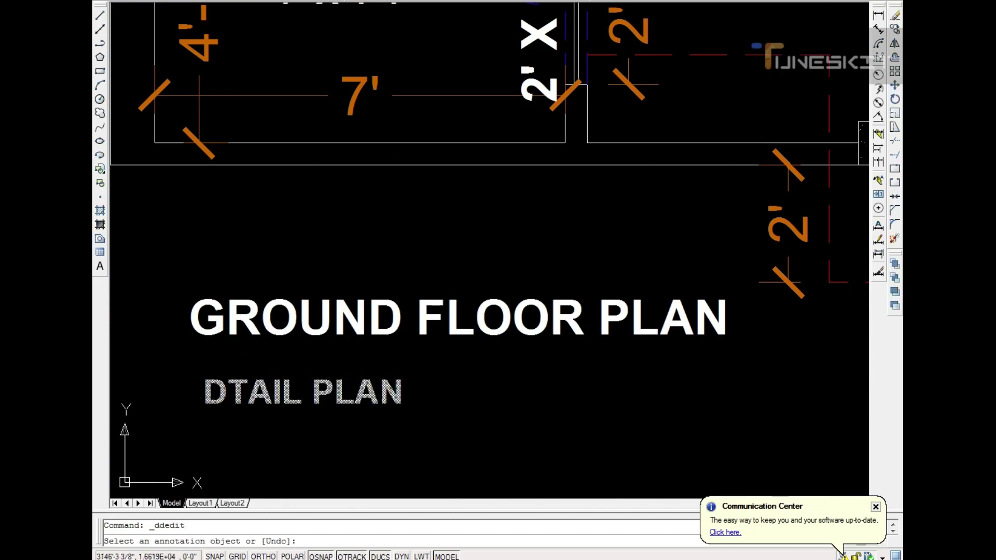
Step: Begin retyping the second plan's FARNITURE PLAN subtitle, starting with D
scroll(487, 260, "down", 5)
scroll(648, 358, "up", 5)
left_click(648, 358)
type("DETIA")
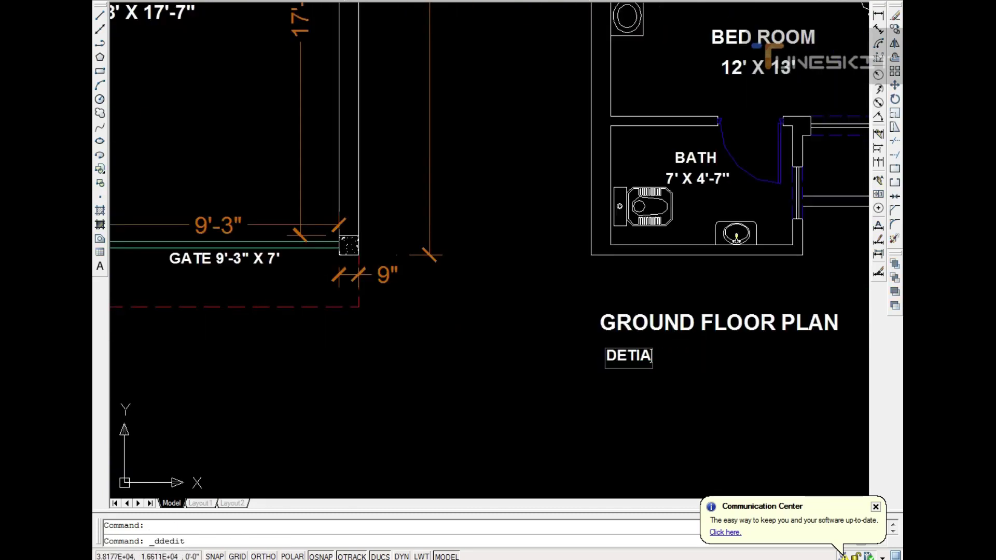
Step: Commit the second plan's subtitle edit and save the drawing
key("Return")
scroll(613, 78, "down", 5)
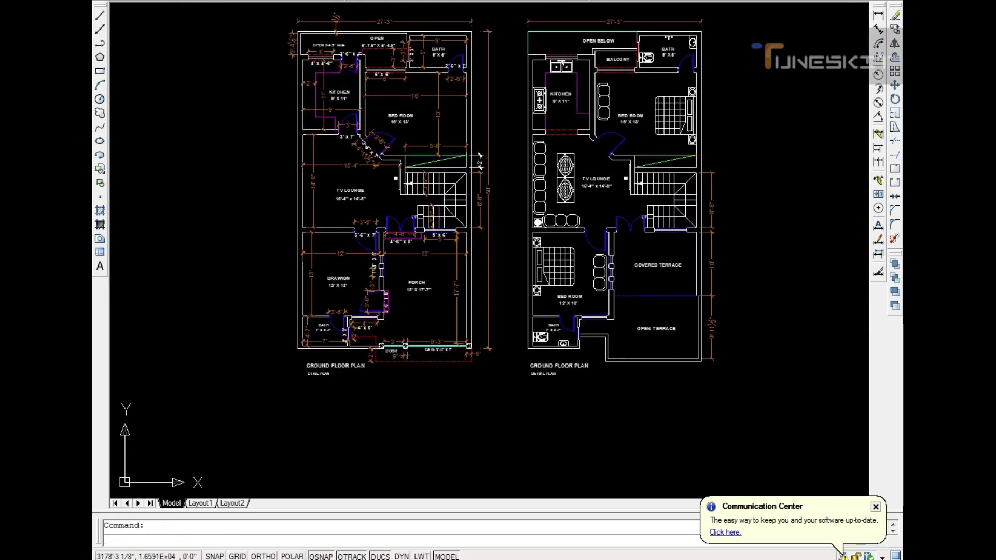
key("ctrl+s")
scroll(613, 77, "up", 6)
Step: Erase the lounge sofas and table from the second plan
key("Delete")
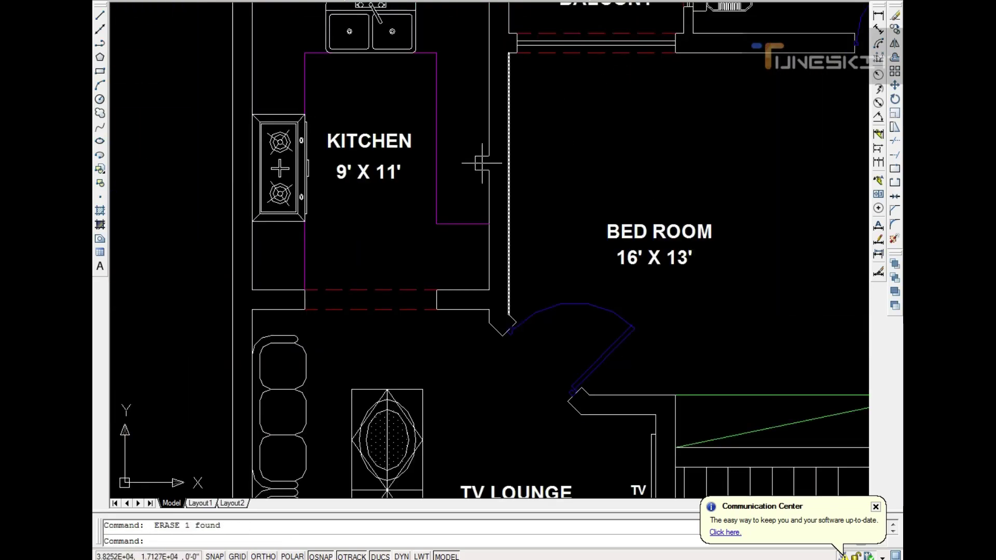
scroll(343, 136, "down", 1)
scroll(342, 136, "down", 4)
scroll(411, 167, "up", 5)
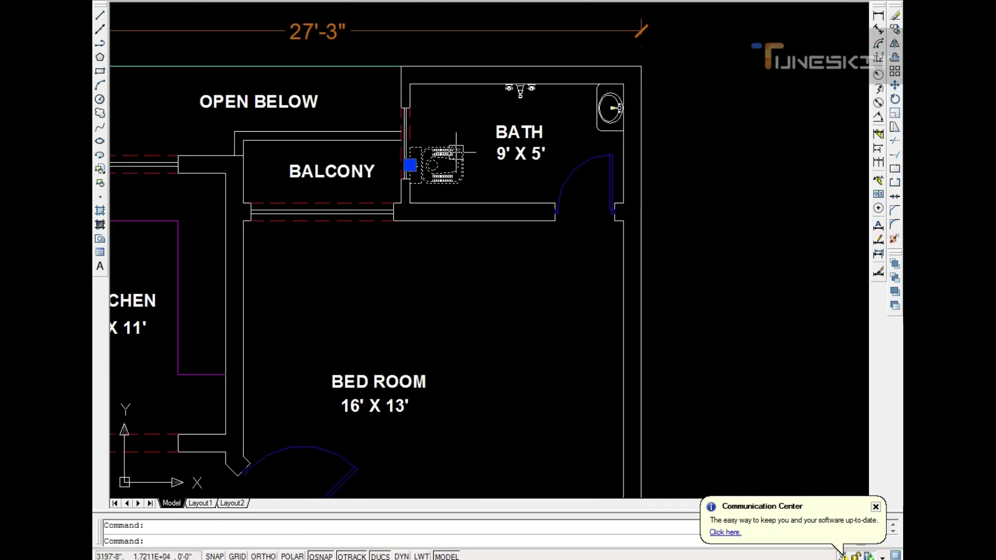
scroll(584, 143, "down", 4)
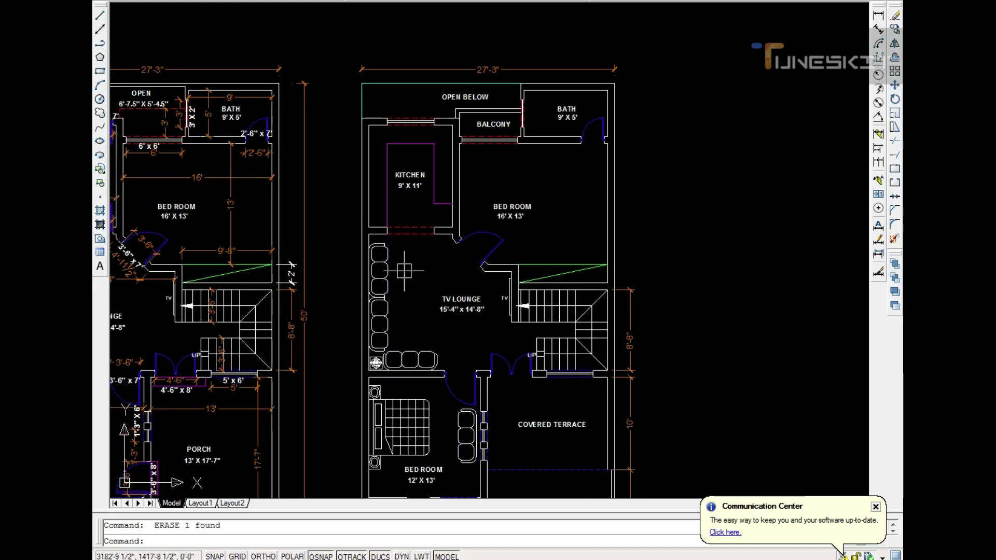
left_click(416, 314)
key("Delete")
Step: Erase the bedroom bed and furniture and the bath toilet
scroll(397, 266, "up", 2)
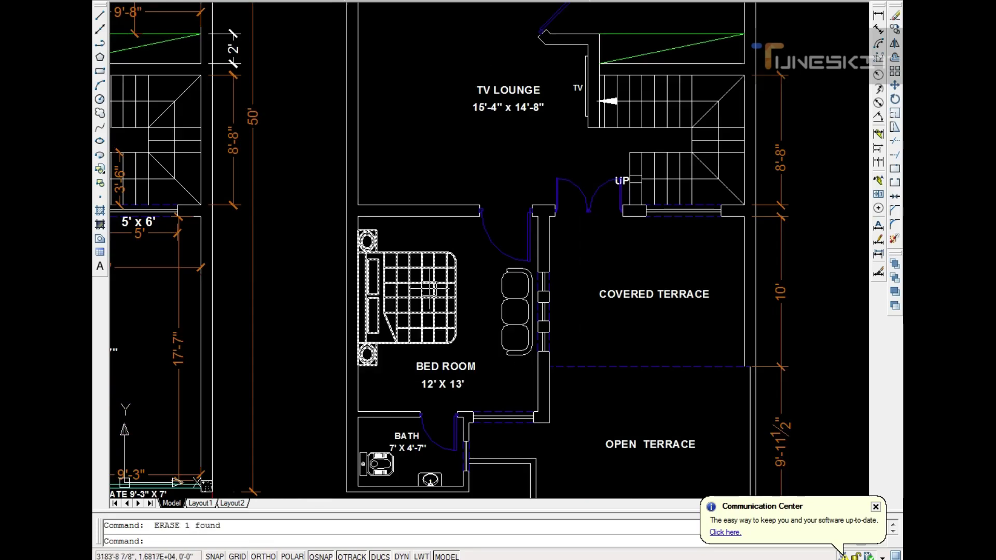
left_click(400, 278)
key("Delete")
left_click(533, 311)
scroll(405, 332, "up", 2)
left_click(405, 328)
key("Delete")
scroll(405, 328, "down", 5)
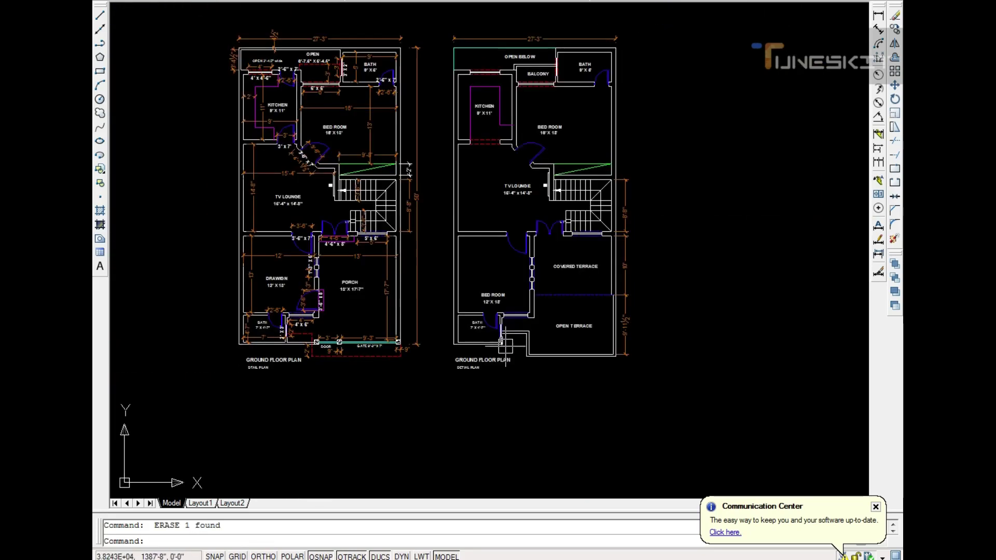
scroll(518, 240, "up", 3)
scroll(507, 264, "down", 4)
Step: Start a copy set with the 14'-8", 15'-4" and 3'-6" dimensions from the first plan
scroll(317, 258, "up", 4)
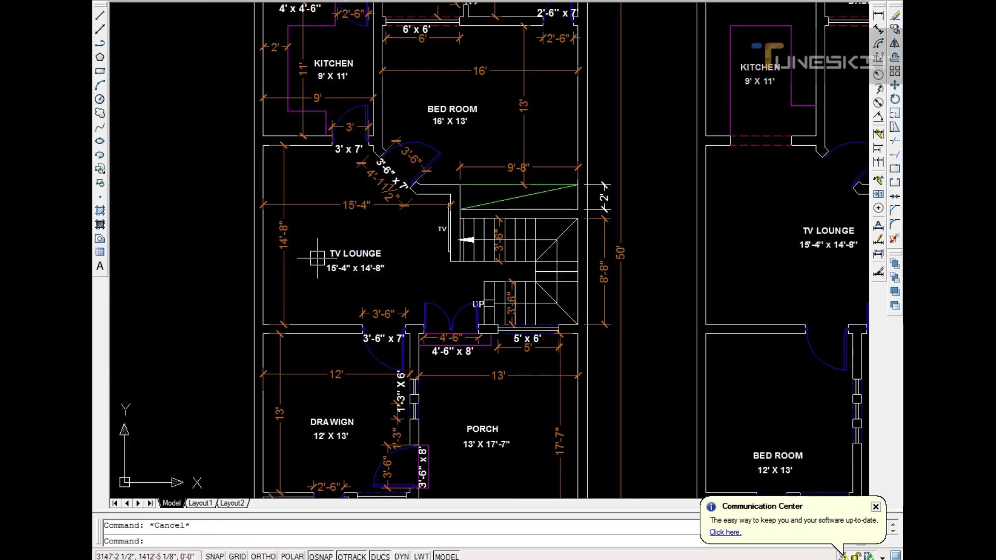
left_click_drag(306, 243, 279, 199)
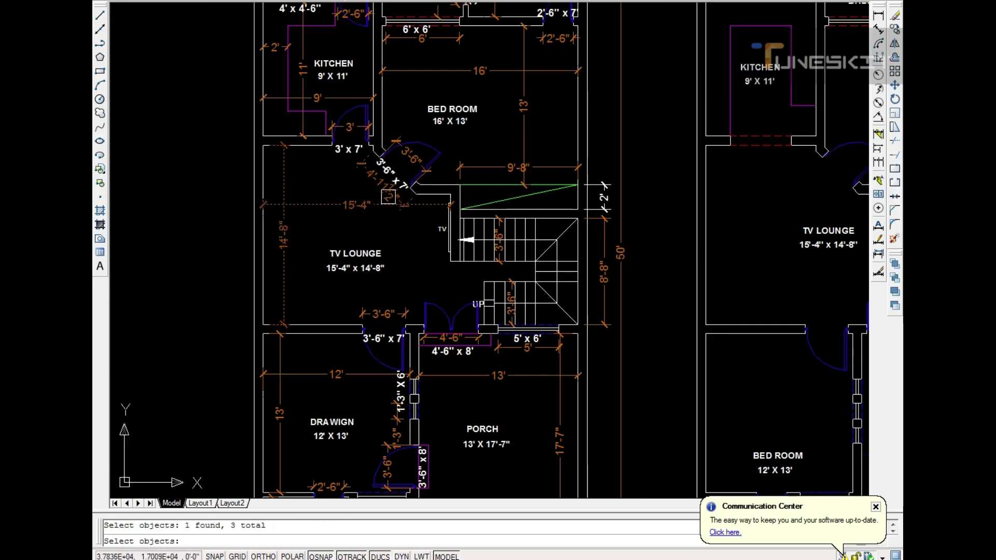
scroll(404, 160, "up", 3)
left_click(418, 150)
scroll(299, 184, "down", 4)
left_click(269, 125)
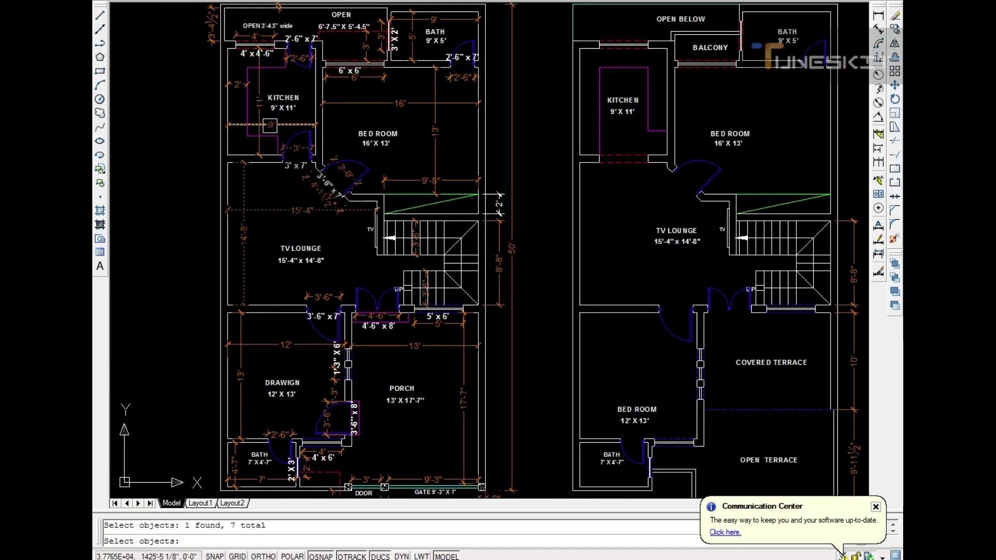
Step: Add the bedroom 13', 9'-8" and 16' dimensions, 6' x 6' label and remaining labels to the set
left_click(424, 152)
left_click(409, 103)
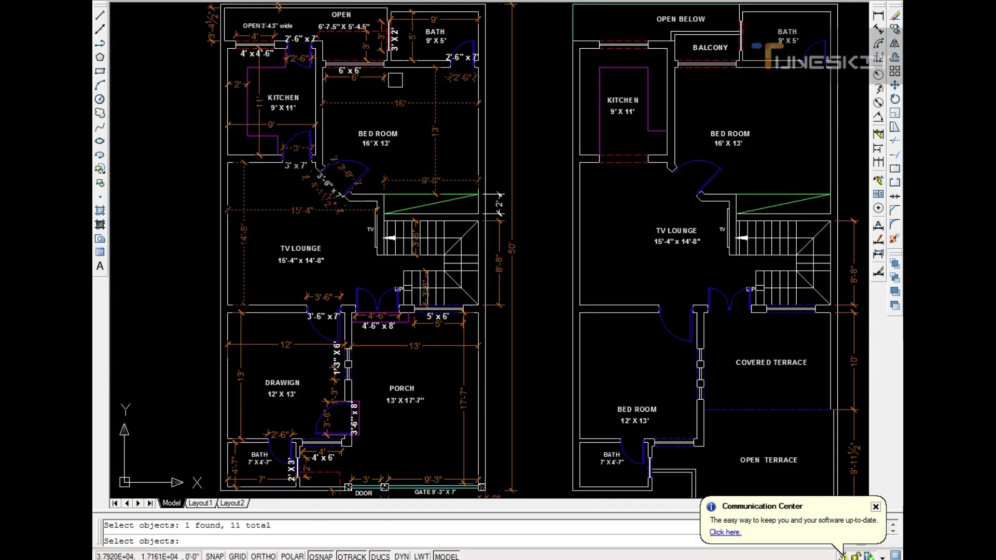
left_click(342, 68)
scroll(342, 67, "up", 5)
scroll(400, 211, "down", 2)
scroll(395, 98, "up", 2)
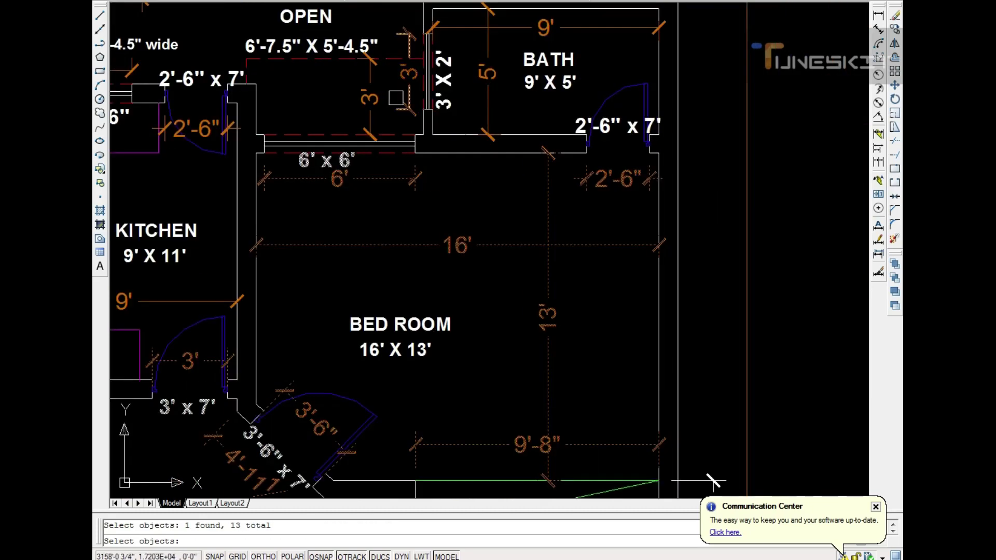
scroll(508, 104, "down", 3)
scroll(519, 124, "up", 3)
left_click(568, 122)
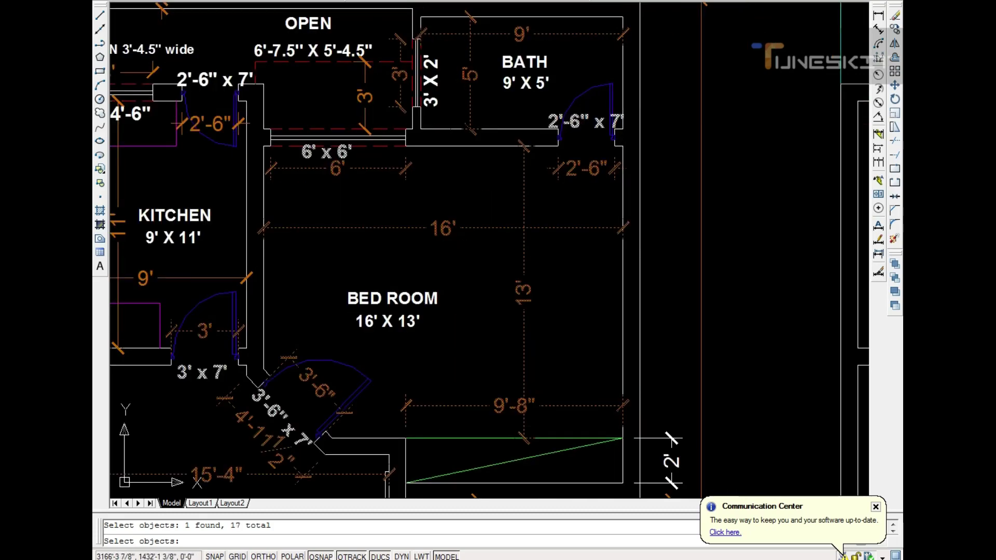
scroll(467, 208, "down", 3)
scroll(457, 192, "down", 1)
left_click(547, 294)
scroll(548, 294, "up", 2)
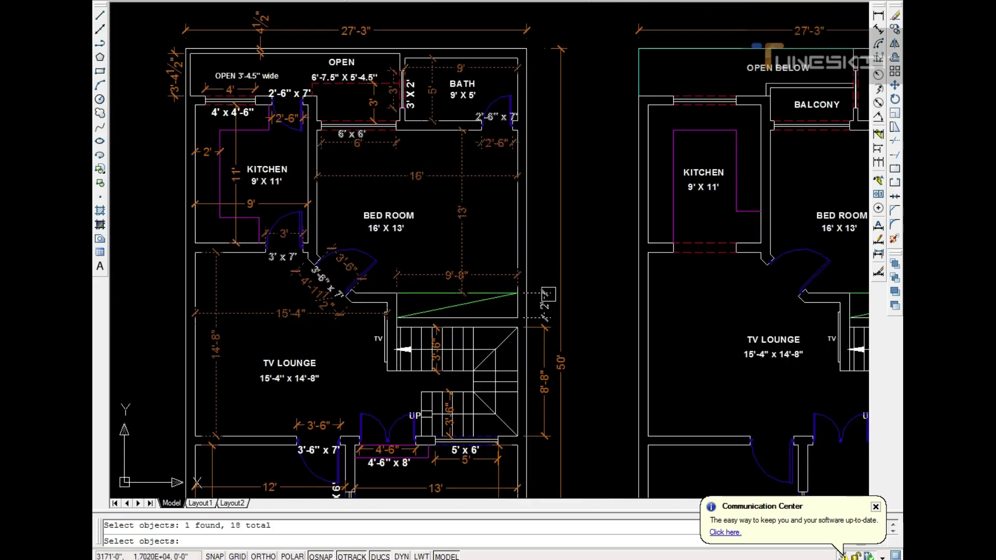
Step: Place the copied dimensions and labels onto the second plan using a base point
key("Return")
left_click(547, 338)
scroll(548, 338, "down", 3)
scroll(775, 96, "up", 2)
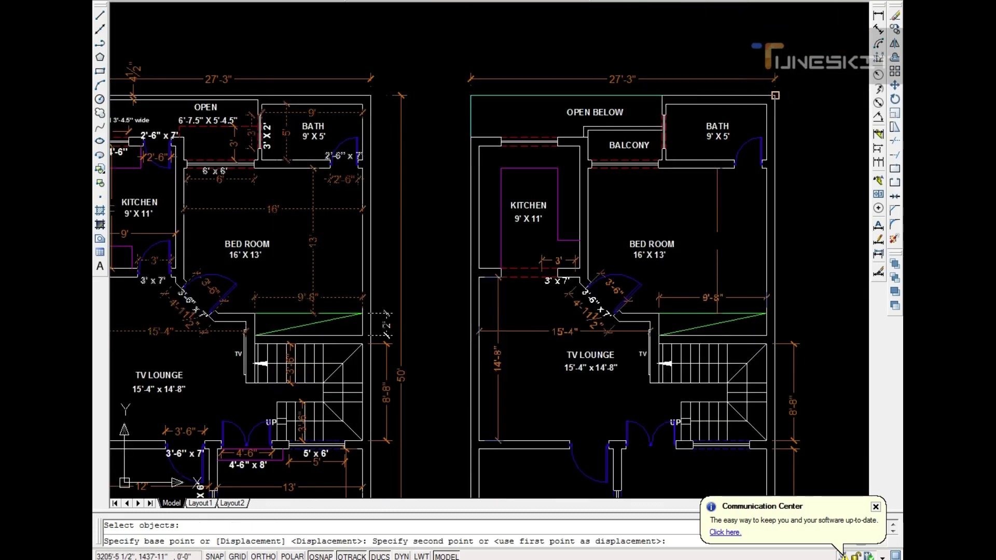
left_click(544, 260)
scroll(544, 259, "up", 2)
type("E")
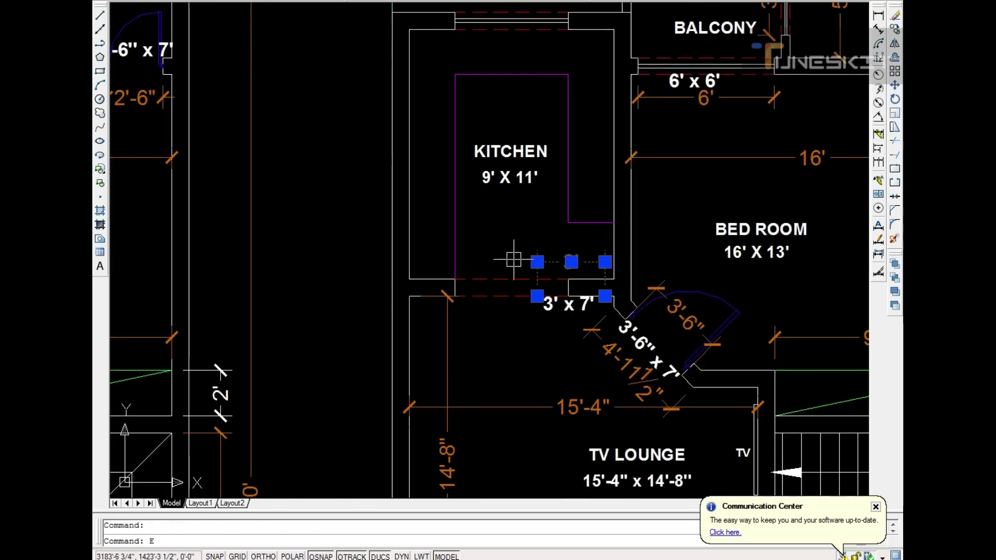
Step: Dimension the second plan's kitchen width 9' and length 11'
key("Escape")
scroll(488, 157, "down", 1)
type("DLI")
key("Return")
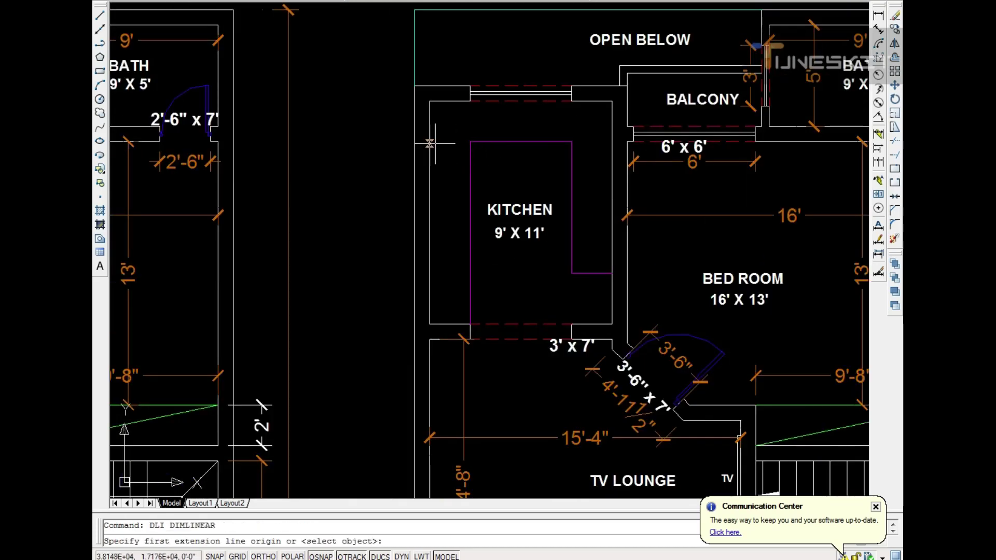
left_click(429, 146)
left_click(612, 151)
left_click(454, 163)
key("Return")
key("Return")
left_click(429, 208)
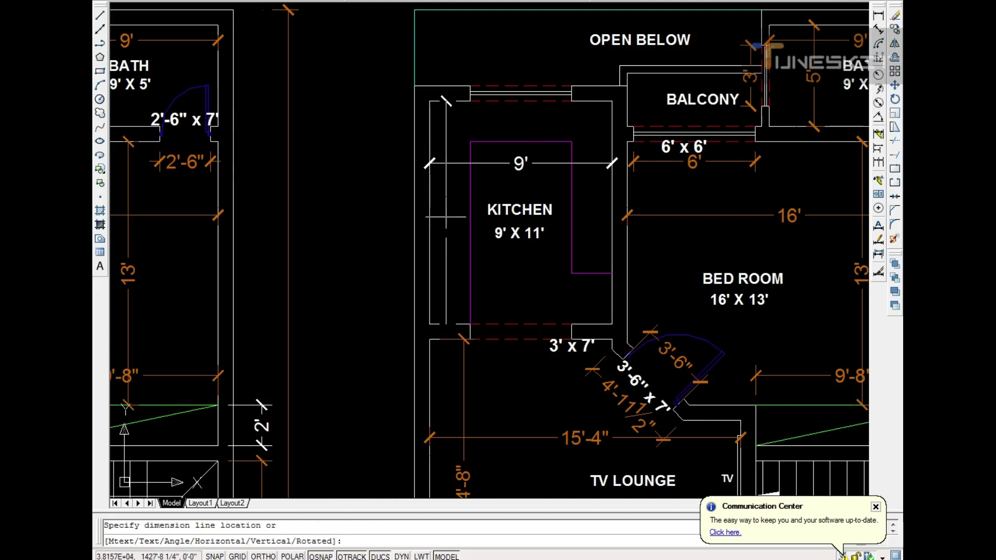
Step: Add the 2' kitchen wall dimension and the 5' dimension above the kitchen
key("Return")
left_click(519, 142)
left_click(520, 100)
left_click(517, 120)
scroll(518, 121, "down", 3)
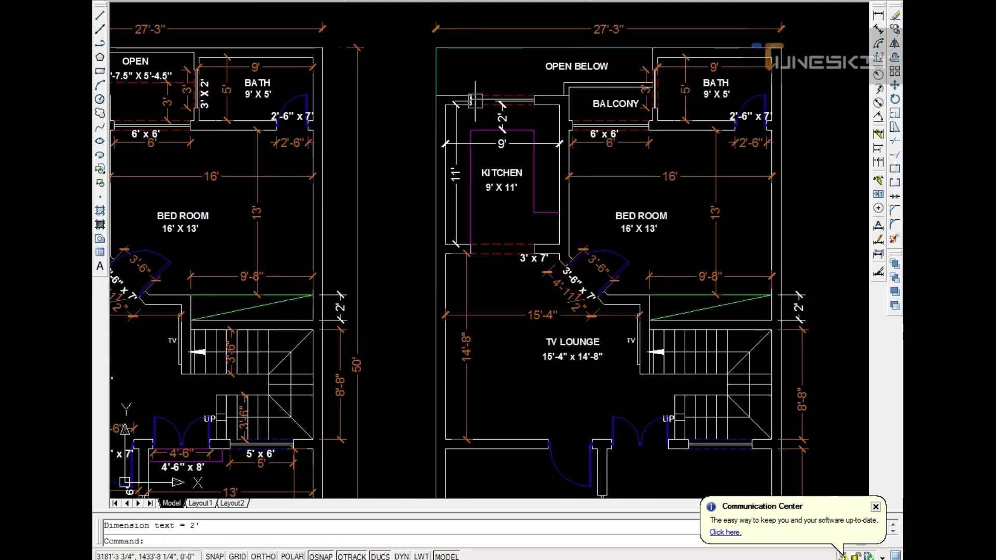
key("Return")
scroll(518, 120, "up", 3)
key("Return")
left_click(508, 103)
left_click(463, 80)
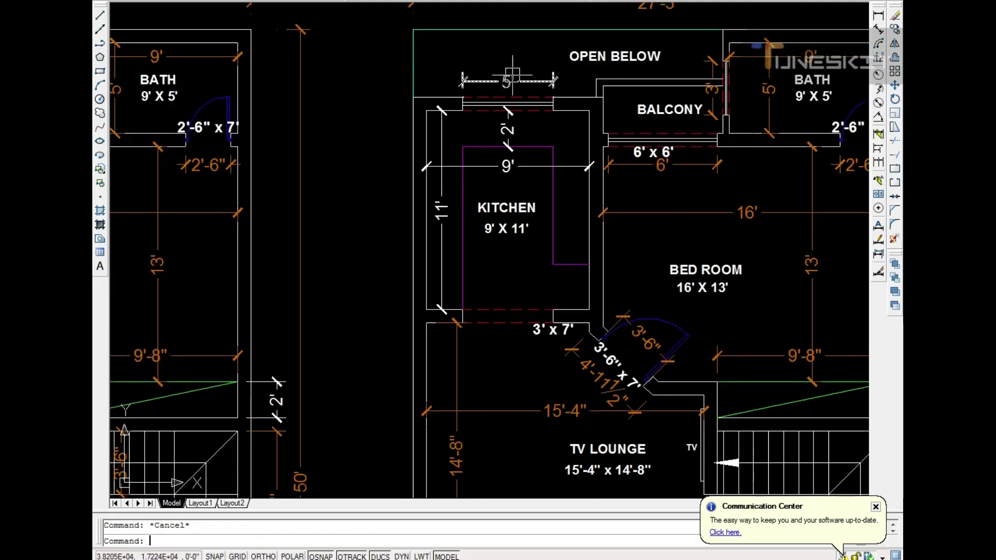
scroll(463, 83, "down", 3)
scroll(493, 140, "up", 4)
Step: Dimension the 5' kitchen door opening and the 2' door-side wall
key("Return")
key("Return")
left_click(494, 141)
left_click(497, 106)
key("Return")
scroll(497, 105, "down", 3)
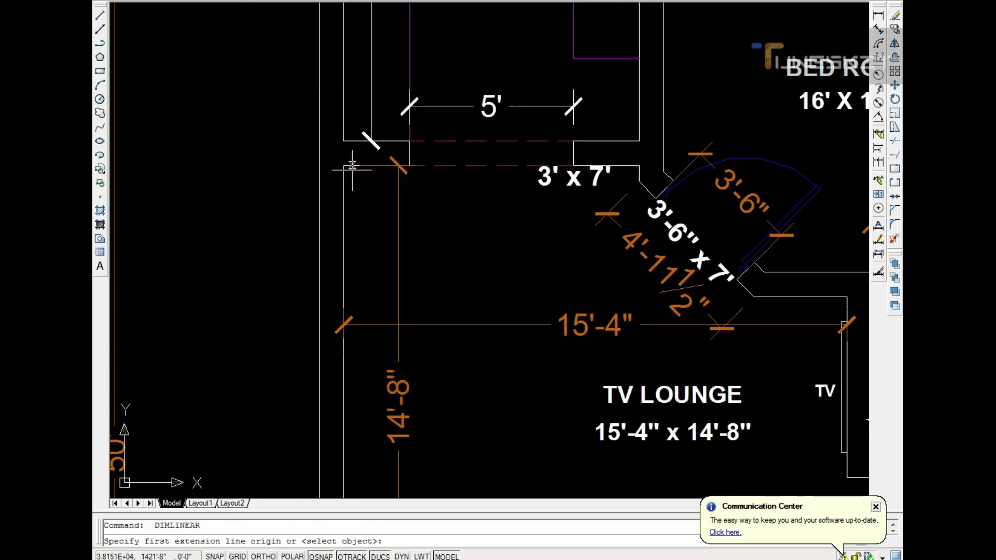
scroll(350, 162, "up", 4)
left_click(349, 163)
left_click(363, 263)
scroll(363, 263, "down", 3)
scroll(521, 233, "down", 3)
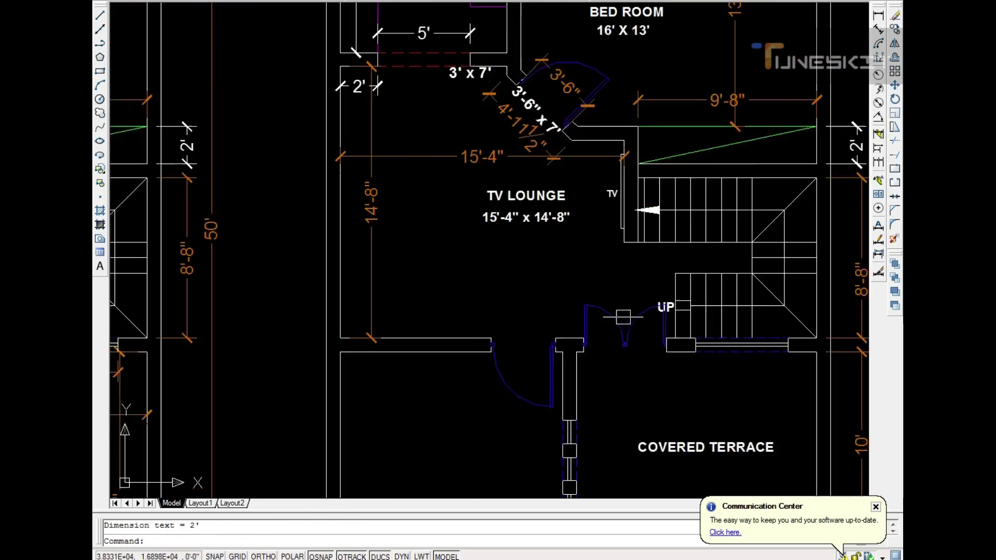
scroll(549, 301, "up", 4)
Step: Dimension both stair flights at 3'-6"
key("Return")
key("Return")
left_click(741, 301)
key("Return")
key("Return")
left_click(741, 193)
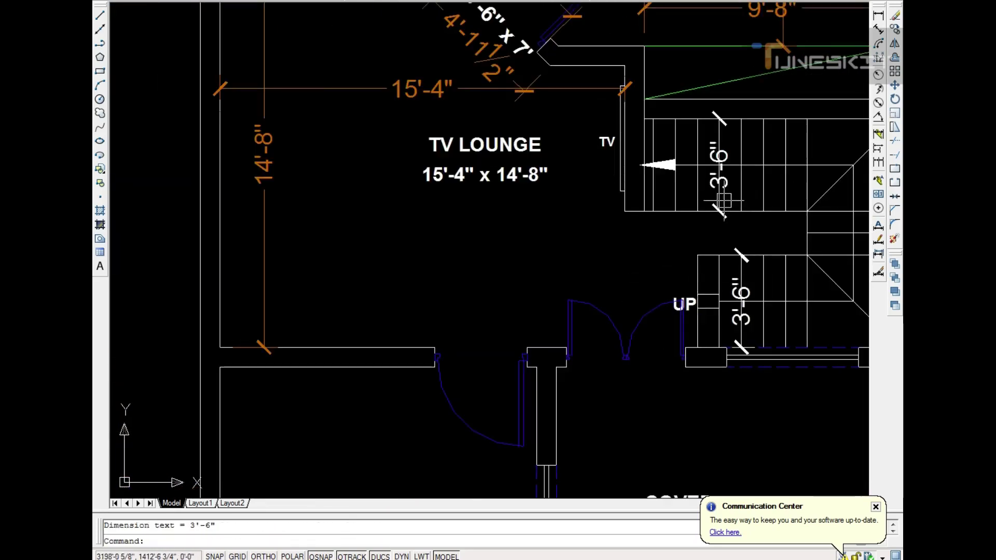
key("Return")
scroll(429, 189, "down", 3)
key("Escape")
scroll(606, 216, "down", 4)
scroll(612, 118, "up", 4)
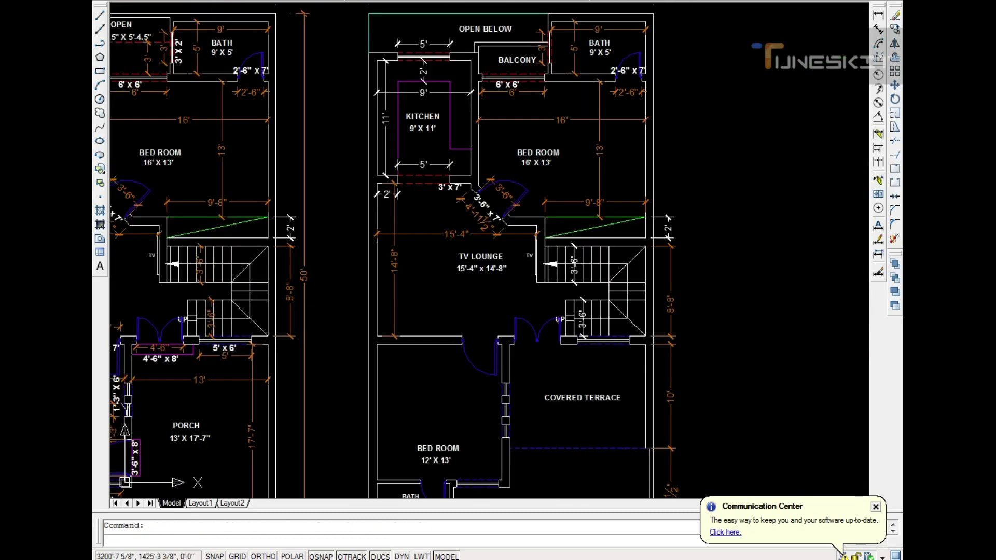
Step: Save the drawing with the new dimensions
key("ctrl+s")
key("Escape")
scroll(501, 178, "down", 3)
scroll(389, 356, "up", 2)
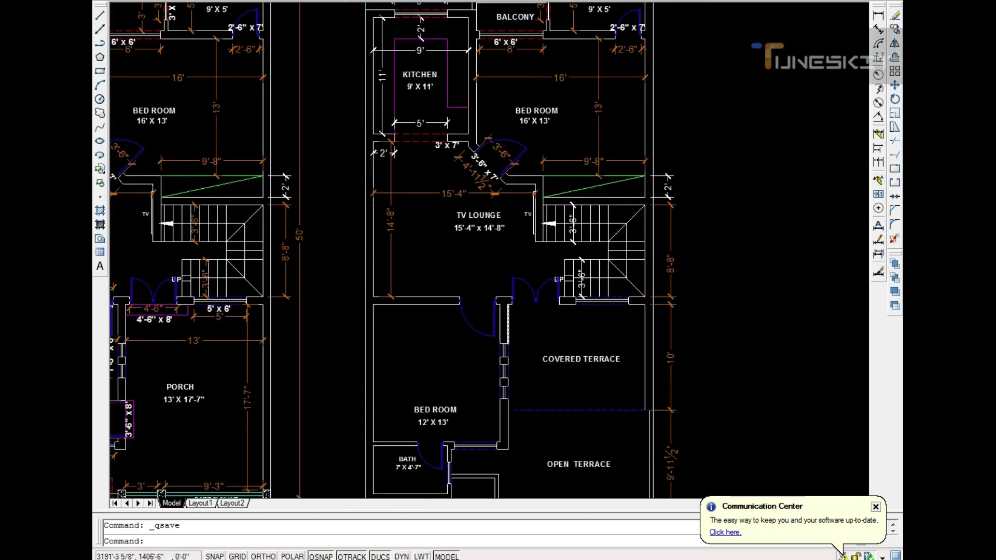
scroll(388, 357, "up", 2)
scroll(388, 357, "up", 2)
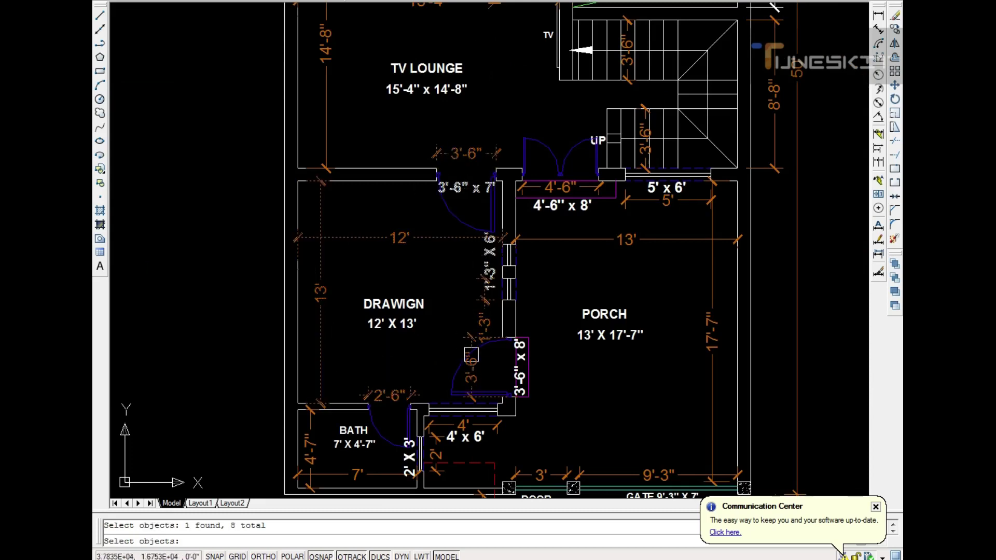
Step: Place the copied door and window size labels onto the second plan
key("Return")
scroll(519, 384, "up", 2)
left_click(521, 373)
scroll(521, 373, "down", 5)
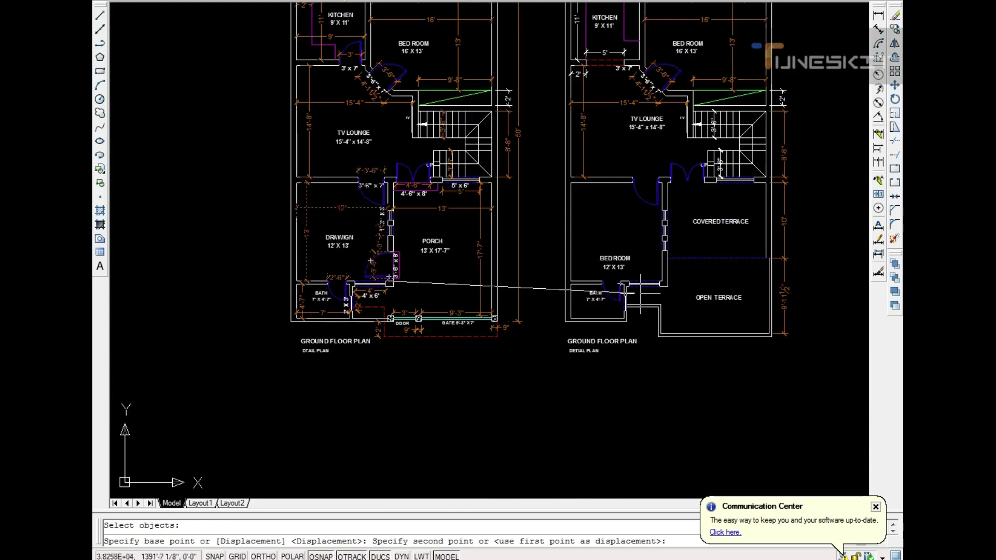
scroll(679, 257, "up", 5)
left_click(679, 257)
scroll(678, 257, "down", 4)
Step: Erase a stray object near the copied labels
left_click(585, 234)
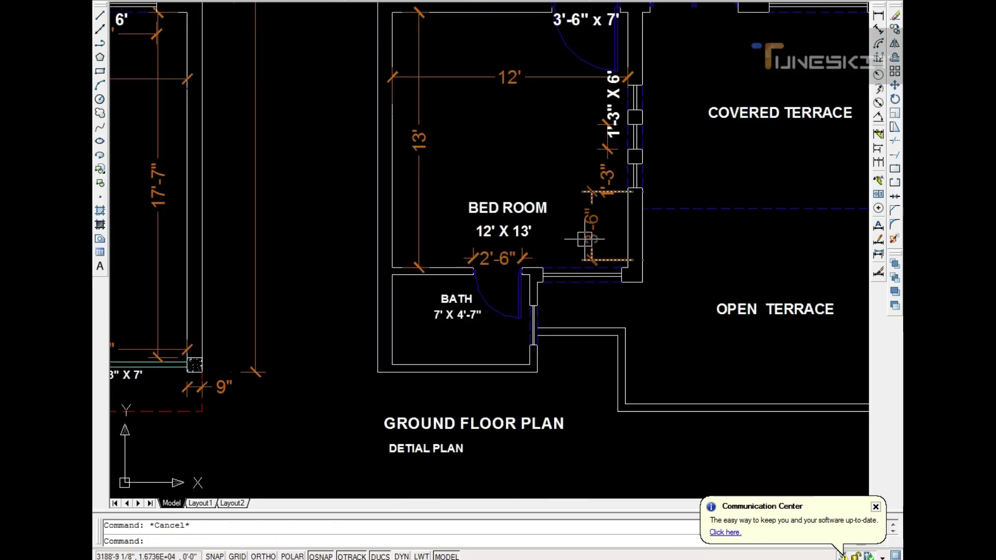
type("e")
key("Return")
scroll(580, 234, "down", 2)
scroll(580, 220, "up", 5)
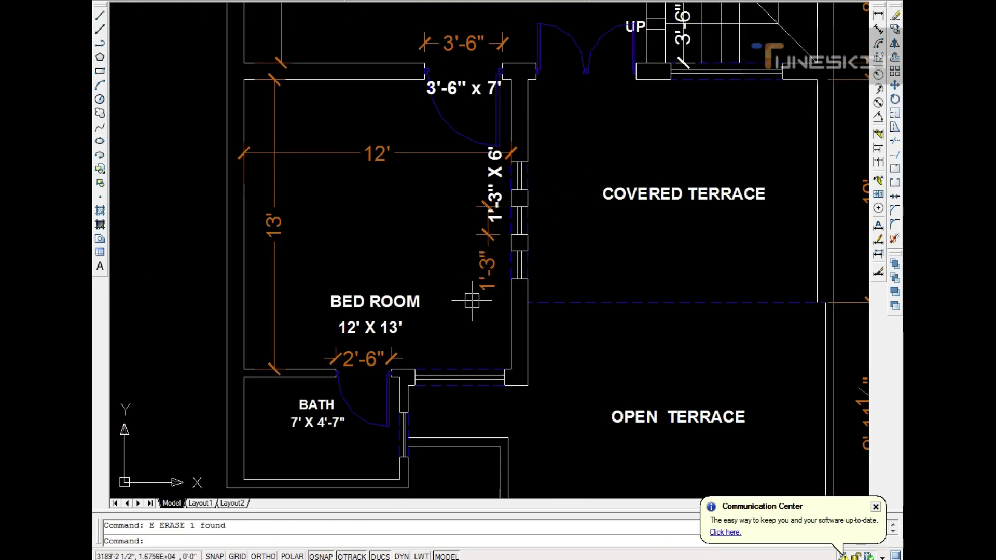
scroll(488, 248, "up", 3)
Step: Move the 1'-3" X 6' window label to the right of the wall
left_click(507, 131)
type("m")
key("Return")
left_click(508, 131)
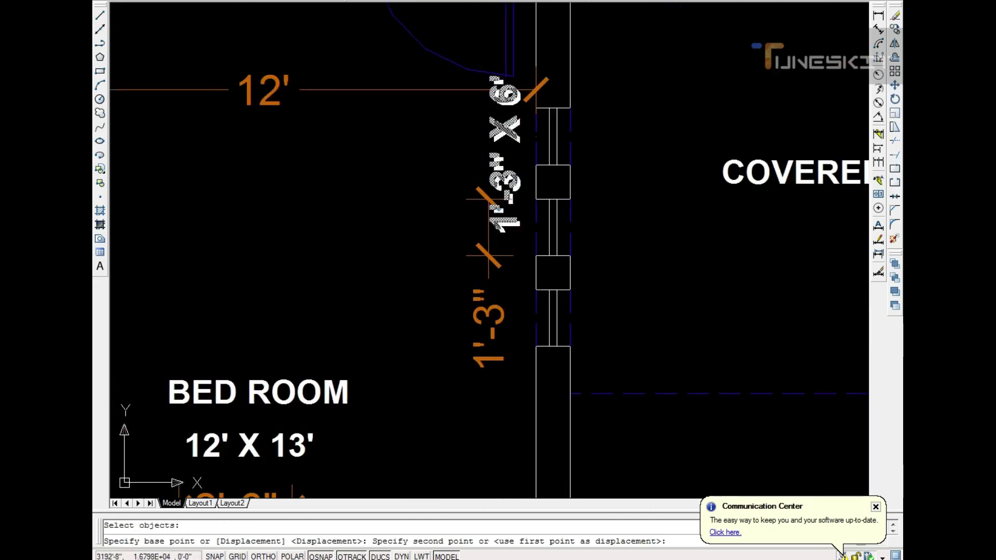
left_click(704, 273)
key("Escape")
scroll(554, 188, "down", 3)
scroll(564, 233, "up", 4)
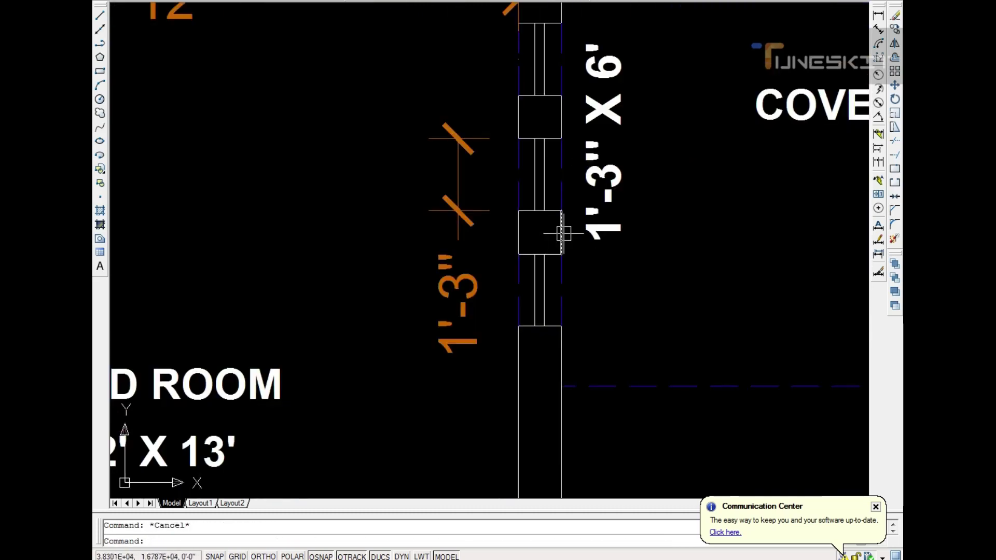
Step: Add a 9" linear dimension across the window pane and reposition the 1'-3" X 6' label
type("Dli")
key("Return")
left_click(562, 211)
left_click(561, 255)
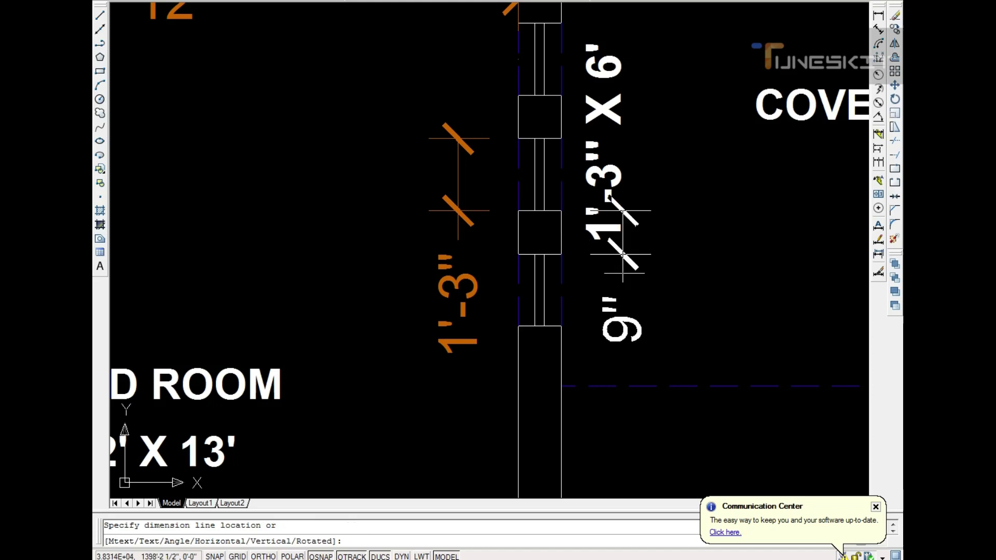
left_click(660, 283)
key("Return")
left_click(604, 182)
scroll(550, 207, "down", 3)
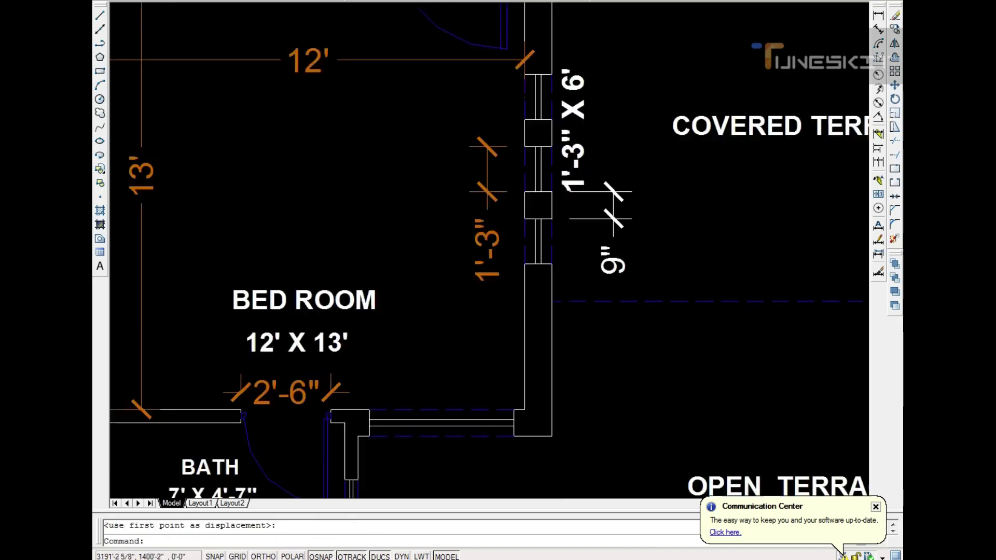
scroll(549, 249, "down", 2)
Step: Save the drawing and pan to the bath and drawing room
key("ctrl+s")
key("Escape")
scroll(549, 249, "down", 3)
scroll(351, 289, "up", 5)
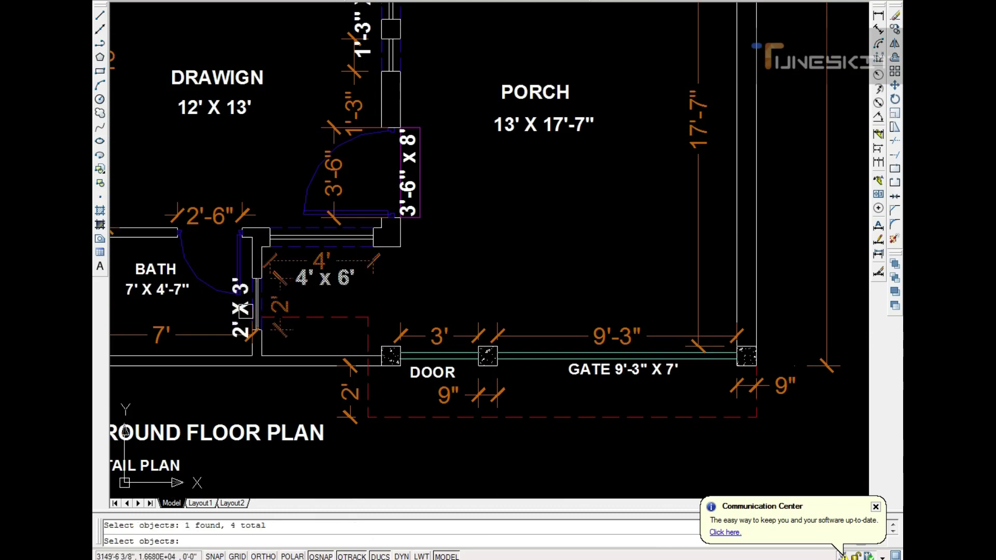
scroll(306, 322, "up", 1)
middle_click_drag(74, 296, 230, 314)
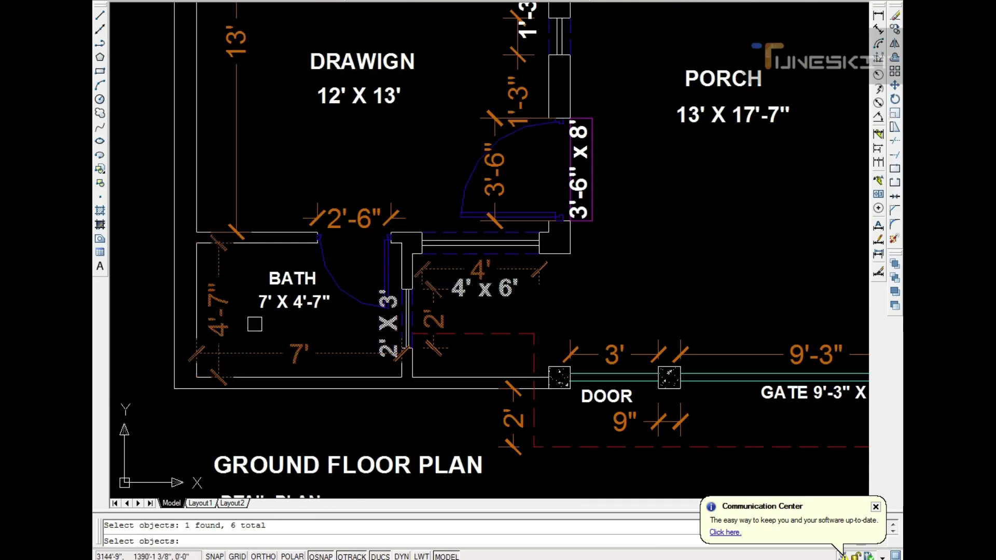
Step: Start copying the bath labels, then cancel the copy
key("Return")
left_click(196, 244)
scroll(196, 243, "down", 3)
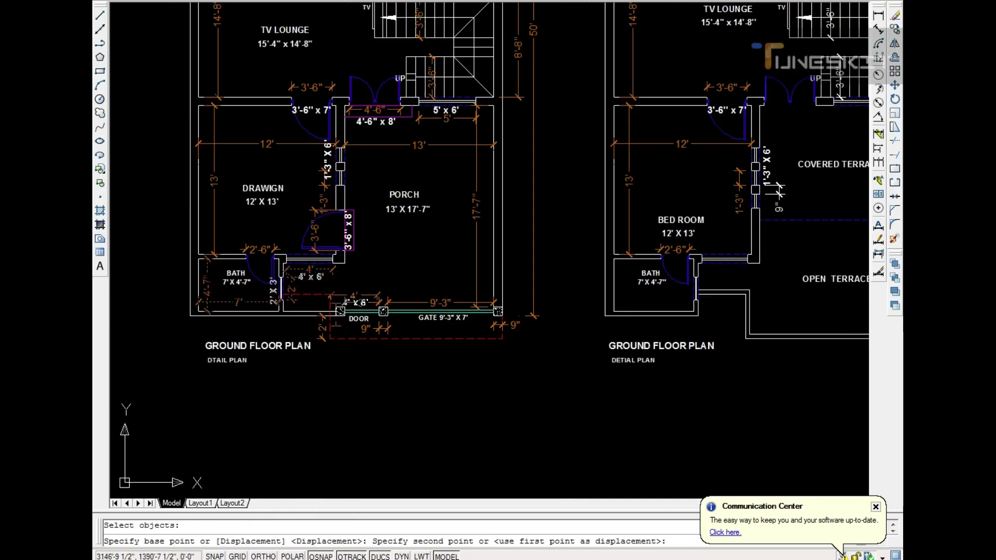
scroll(311, 218, "down", 1)
scroll(426, 199, "up", 5)
scroll(426, 198, "down", 2)
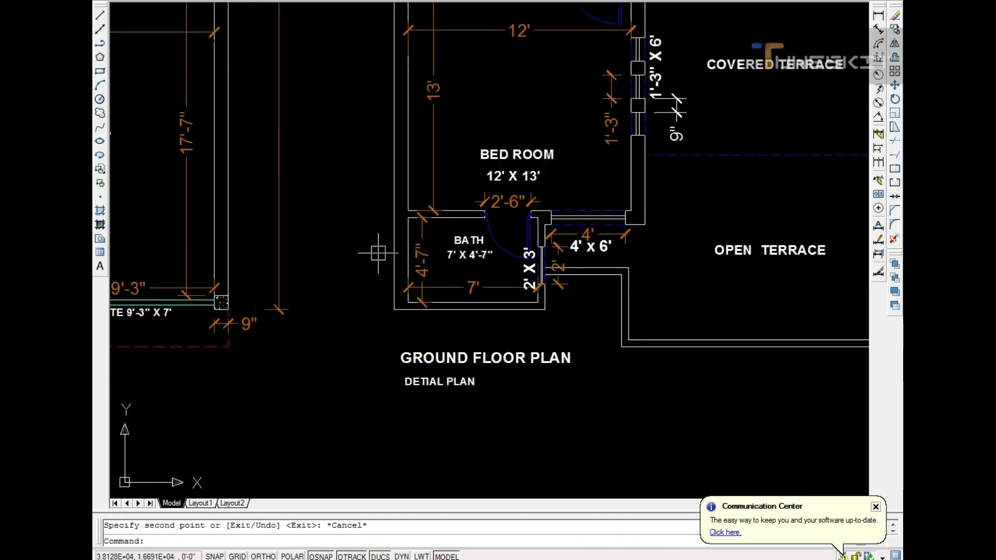
scroll(426, 199, "down", 1)
key("Escape")
scroll(363, 187, "down", 1)
scroll(356, 172, "up", 4)
scroll(356, 172, "down", 2)
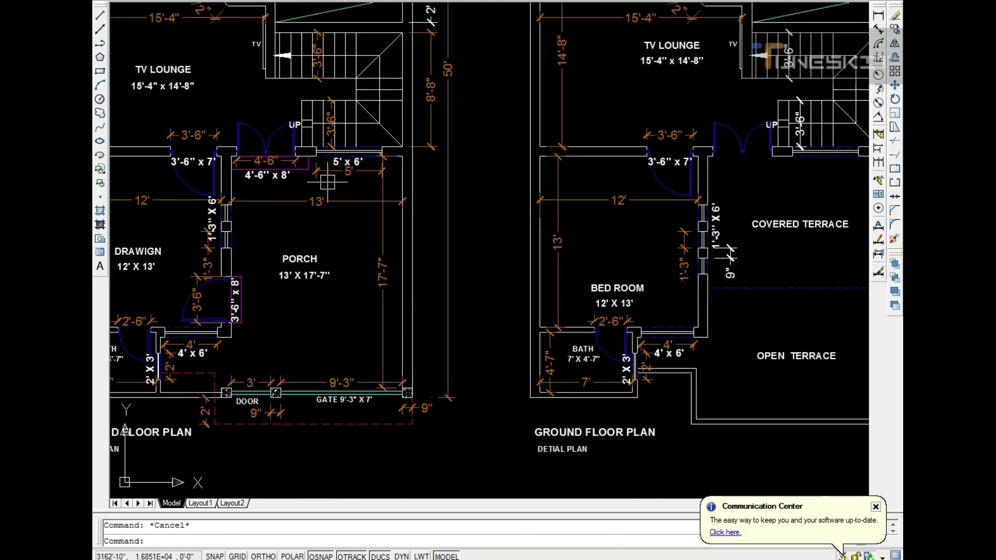
type("CO")
Step: Copy the porch dimensions and size labels to beside the covered terrace
key("Return")
scroll(350, 177, "up", 3)
left_click(353, 148)
scroll(353, 148, "down", 2)
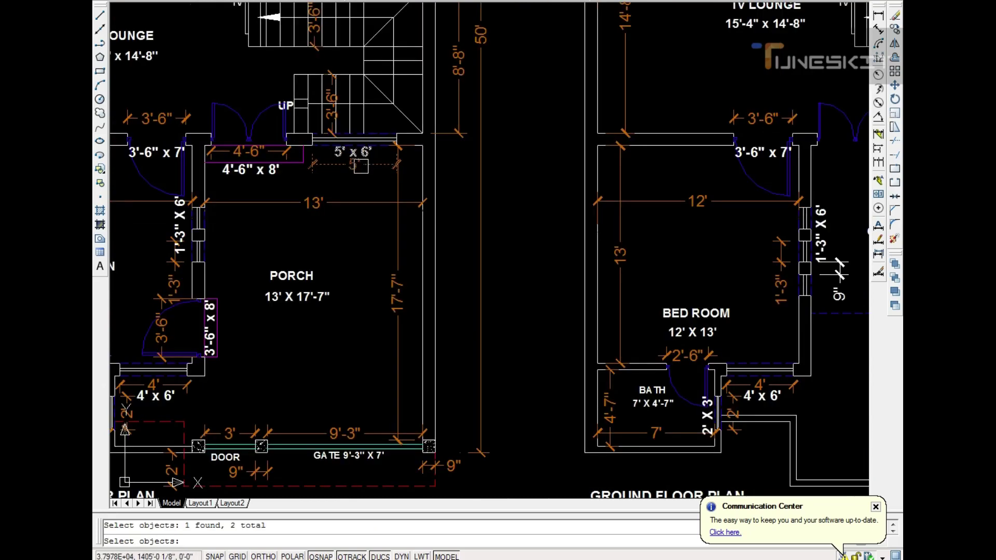
scroll(264, 169, "up", 3)
left_click(264, 169)
scroll(245, 148, "down", 1)
key("Return")
left_click(234, 150)
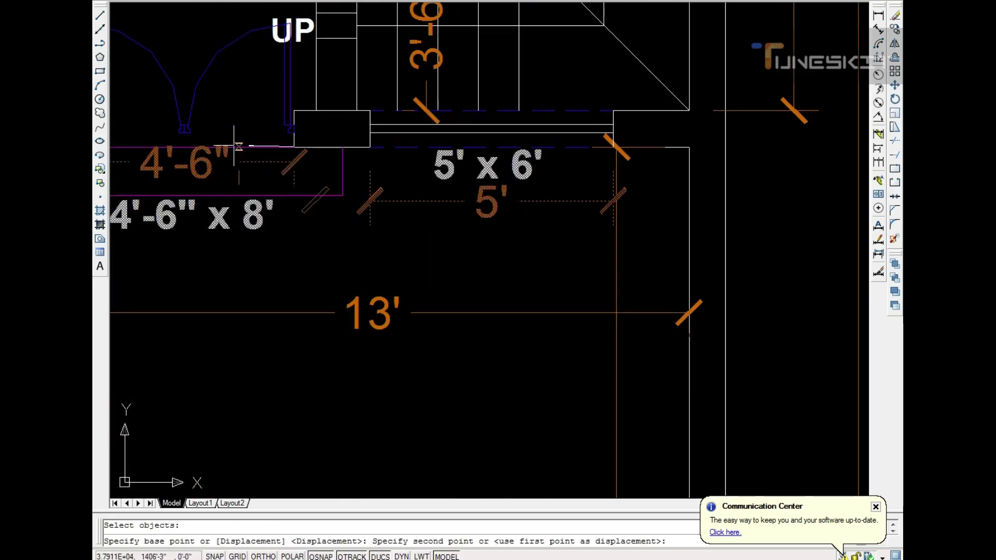
scroll(313, 171, "down", 2)
scroll(441, 204, "up", 2)
left_click(553, 193)
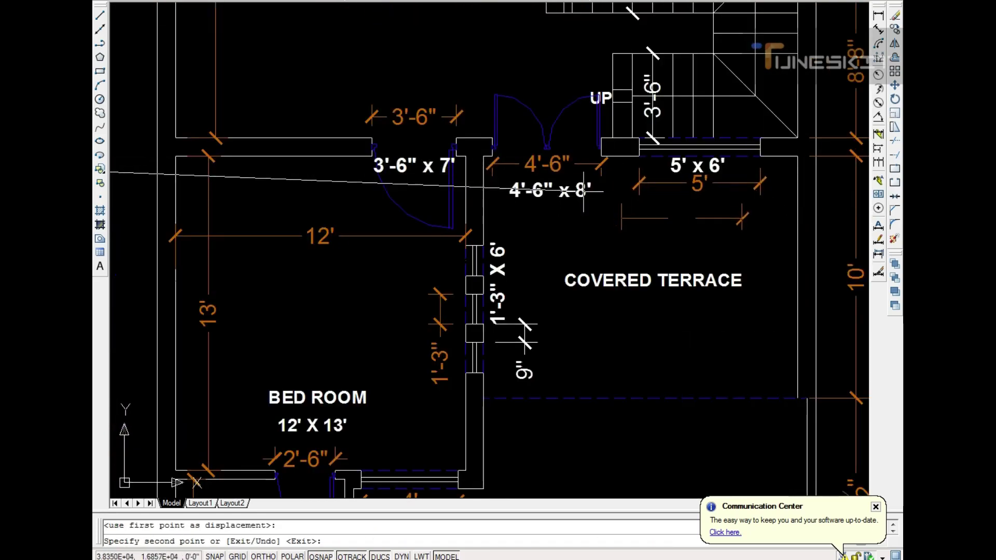
Step: End the copy command and save the drawing
scroll(571, 231, "down", 2)
scroll(570, 229, "down", 2)
key("Escape")
key("ctrl+s")
scroll(572, 175, "up", 2)
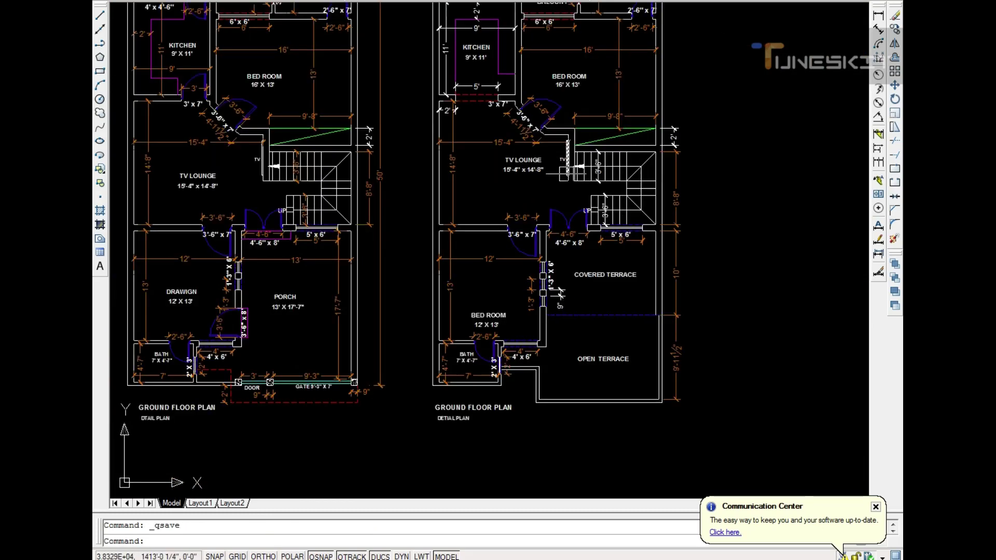
Step: Add linear dimensions of 13'-4 1/2" across and 9'-11 1/2" beside the open terrace
scroll(631, 311, "up", 1)
key("Escape")
type("DL")
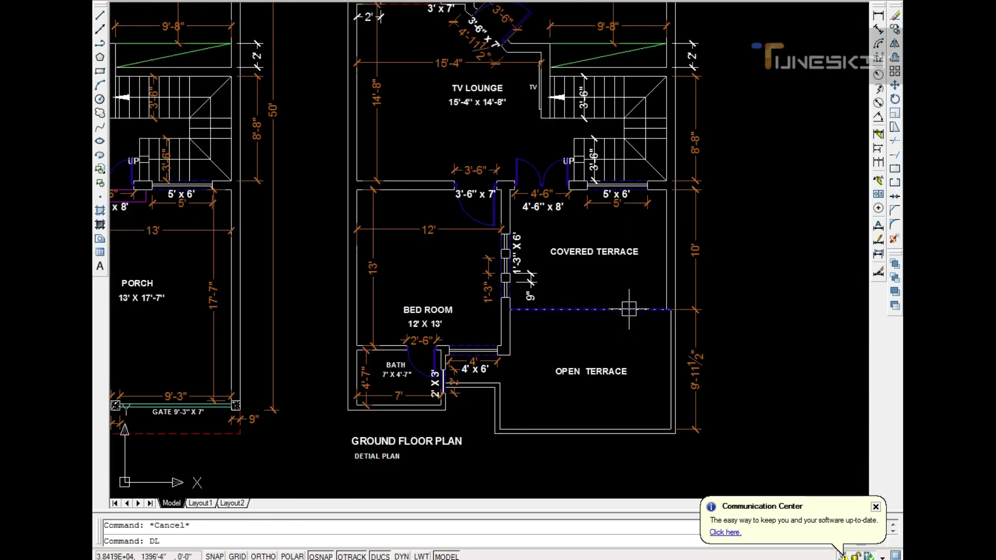
type("i")
key("Return")
scroll(570, 310, "up", 1)
left_click(480, 309)
left_click(709, 309)
left_click(535, 330)
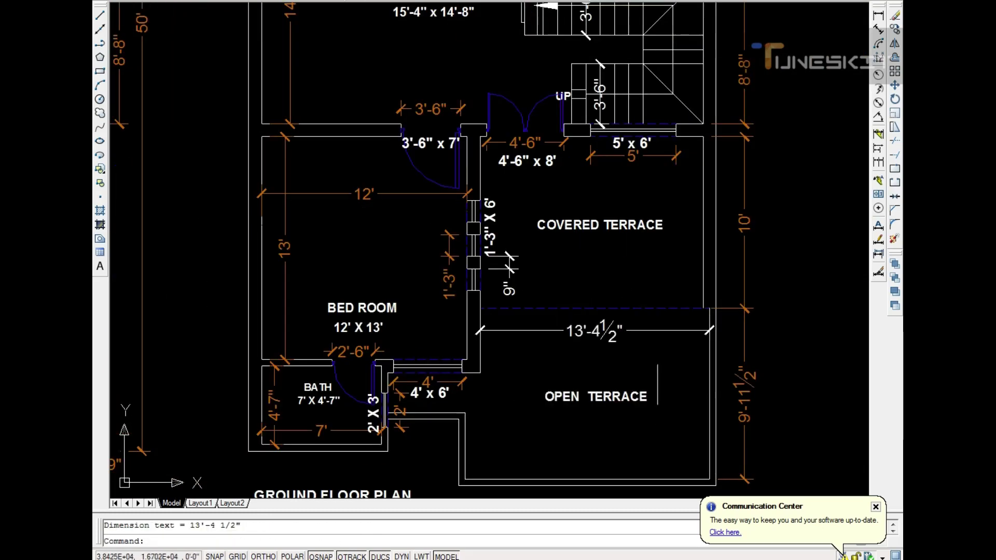
key("Return")
left_click(709, 309)
left_click(709, 479)
left_click(676, 394)
scroll(510, 388, "down", 2)
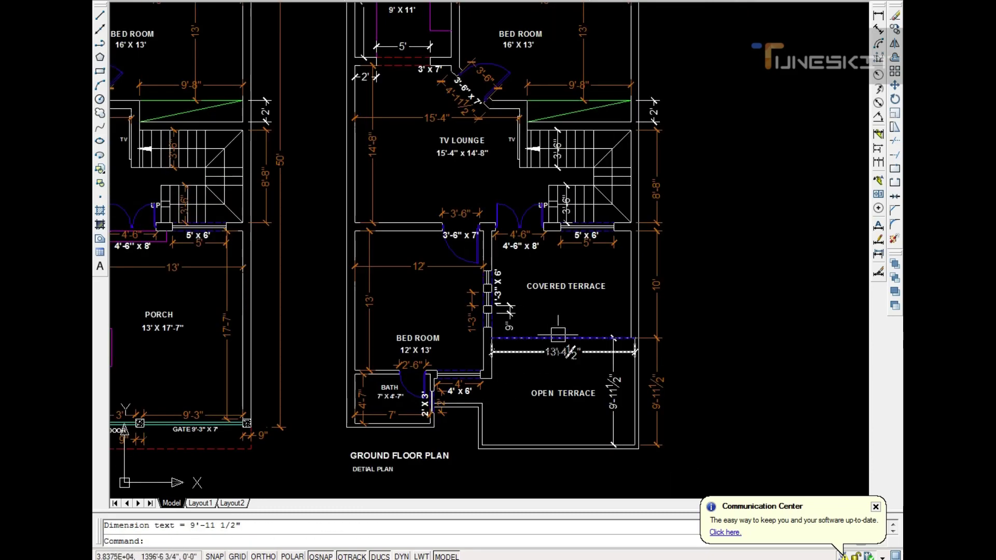
key("Escape")
Step: Pick an orange dimension as the match-properties source and pan to the bedroom area
left_click(450, 270)
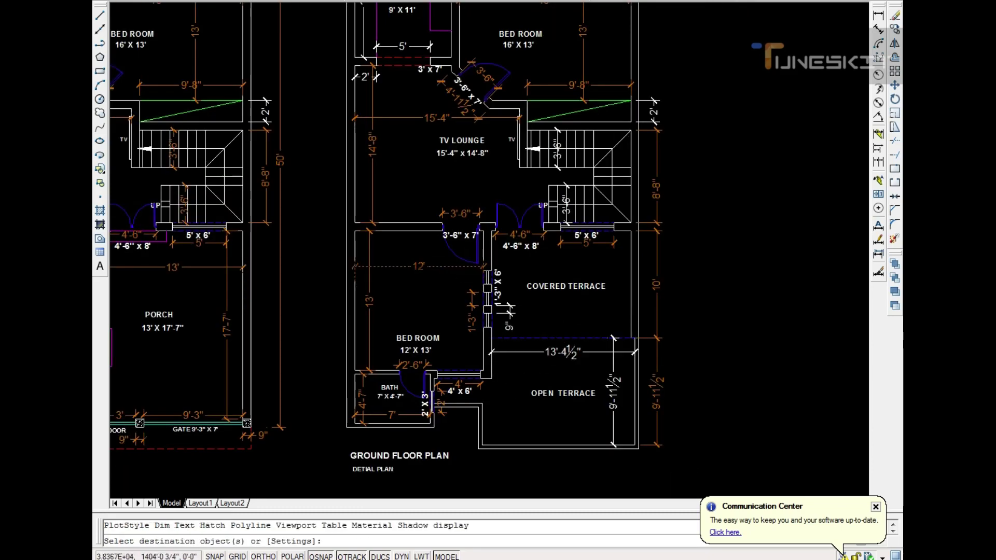
scroll(526, 267, "up", 2)
scroll(545, 156, "up", 3)
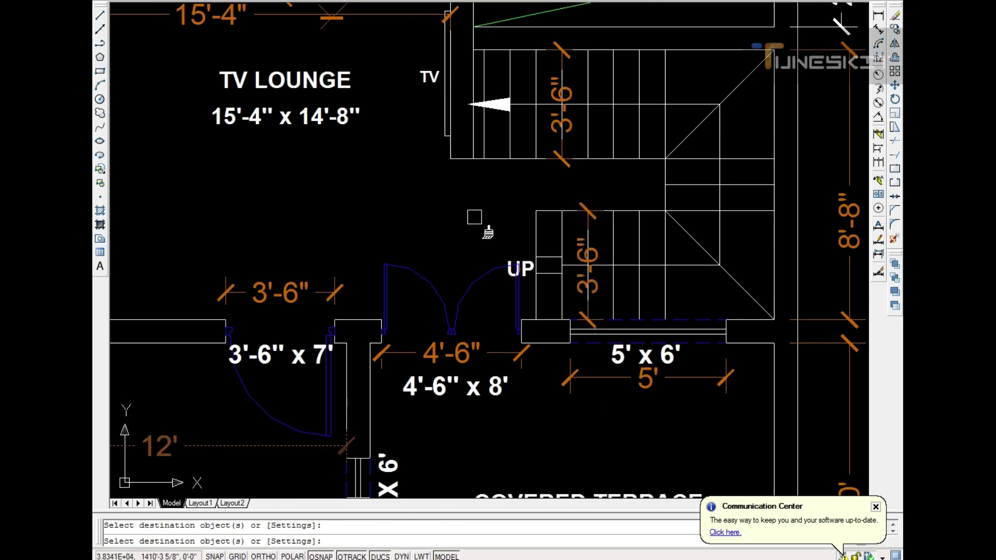
scroll(475, 217, "down", 2)
middle_click_drag(483, 387, 442, 332)
scroll(392, 423, "down", 4)
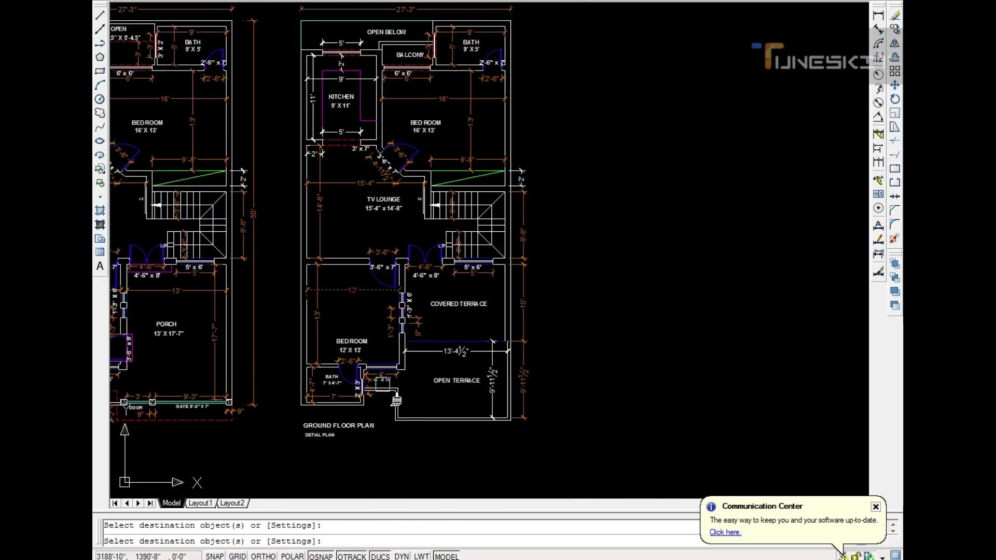
scroll(643, 388, "up", 3)
scroll(618, 270, "down", 4)
scroll(600, 171, "up", 4)
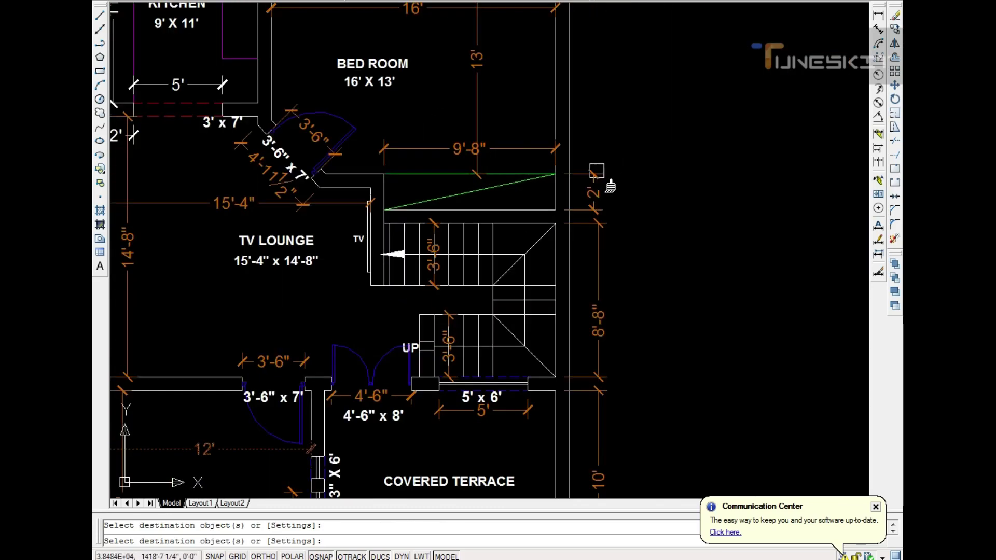
scroll(596, 155, "down", 3)
scroll(586, 258, "up", 4)
scroll(587, 258, "down", 4)
scroll(374, 171, "up", 5)
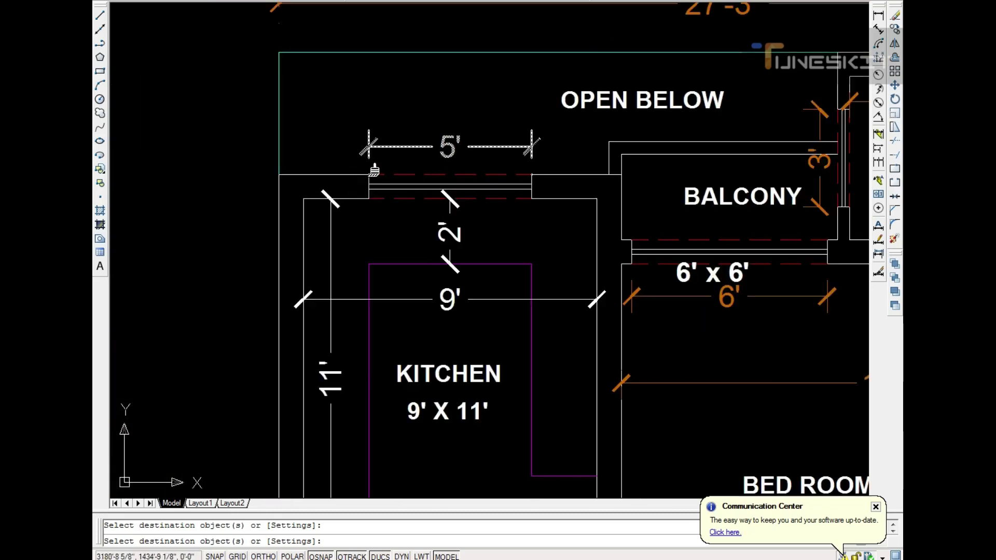
Step: Recolour the kitchen's 9', 11', 2' and 5' dimensions orange, then save
left_click(325, 236)
left_click(349, 304)
left_click_drag(470, 236, 405, 199)
scroll(404, 199, "down", 4)
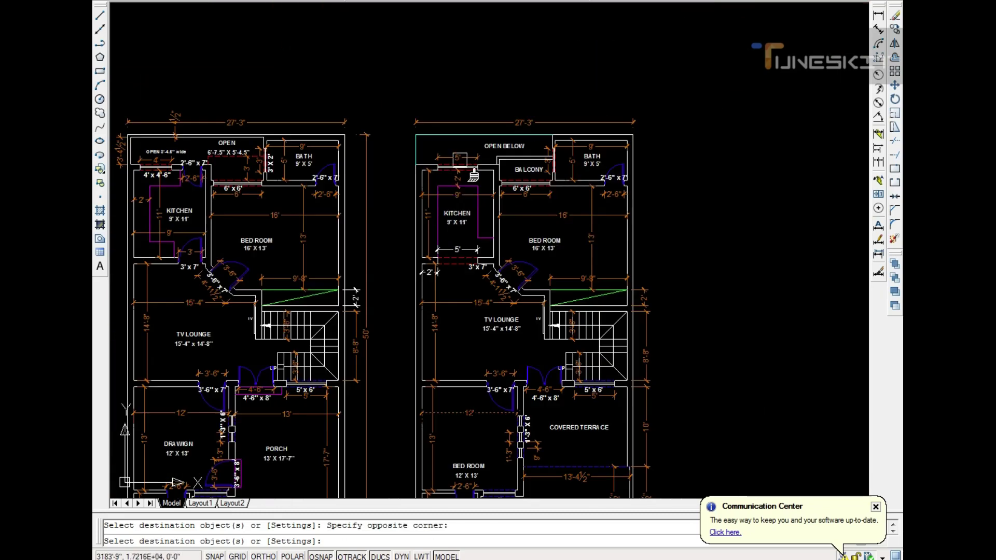
scroll(442, 280, "up", 4)
left_click(516, 177)
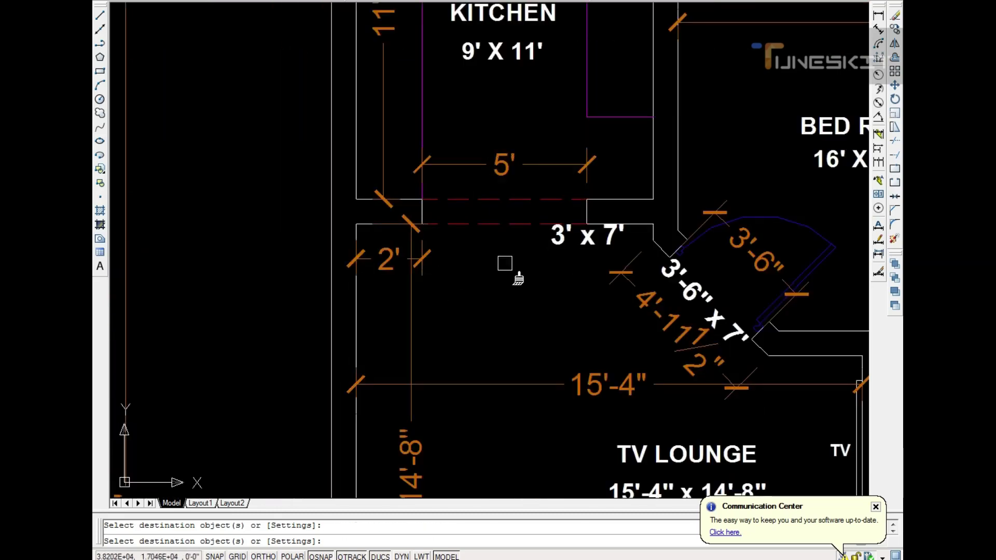
key("Return")
scroll(489, 263, "down", 3)
scroll(576, 290, "up", 3)
scroll(575, 290, "down", 4)
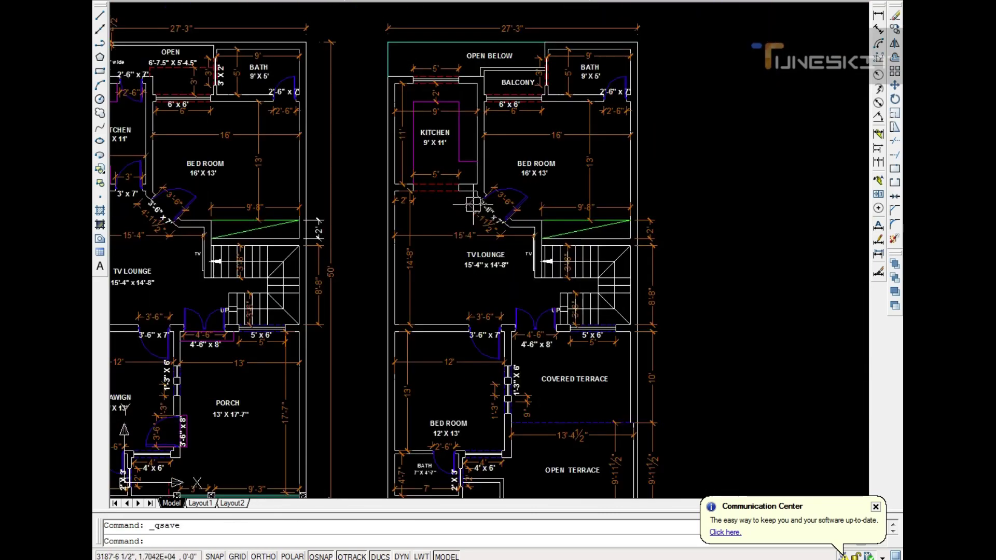
scroll(530, 342, "up", 3)
scroll(530, 341, "down", 3)
key("ctrl+s")
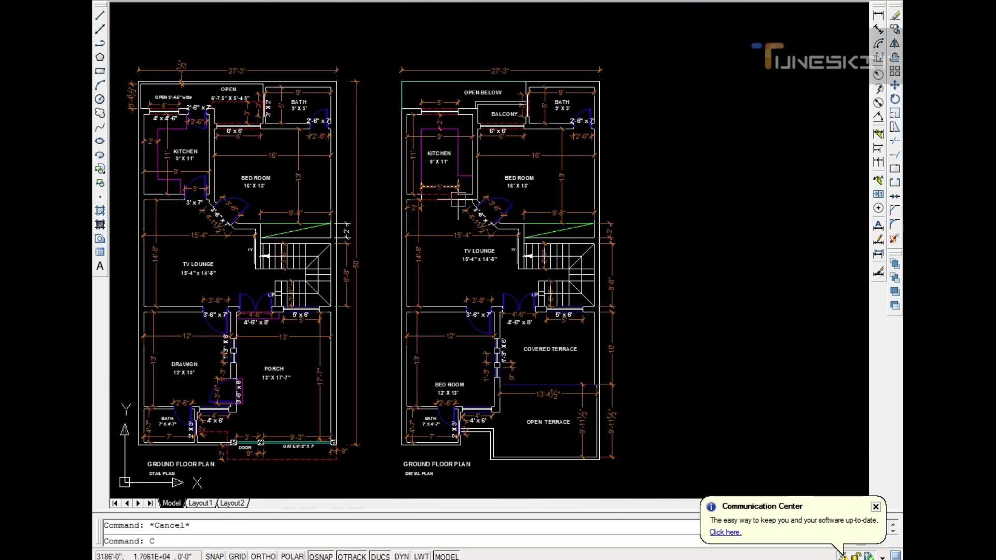
Step: Copy the 4' x 4'-6" label from the left kitchen into the right kitchen
scroll(172, 124, "up", 4)
left_click(137, 90)
key("Return")
scroll(137, 89, "down", 4)
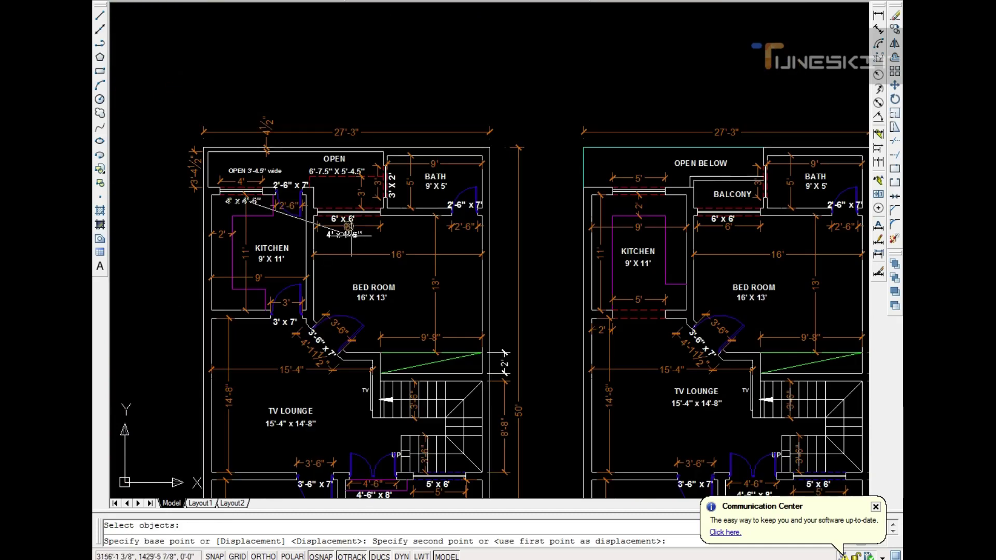
scroll(682, 188, "up", 4)
scroll(683, 188, "up", 4)
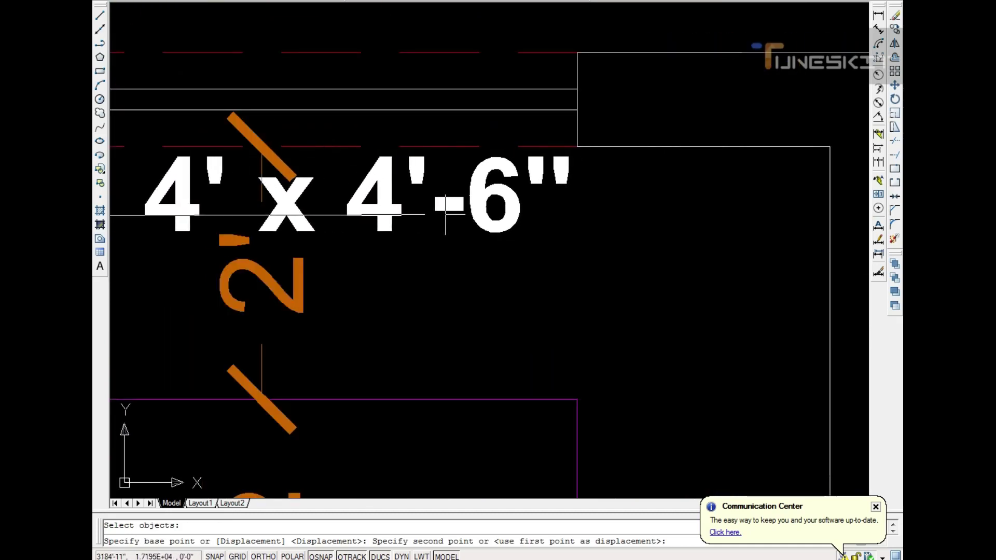
left_click(445, 211)
key("Escape")
scroll(445, 211, "down", 2)
scroll(399, 226, "up", 2)
Step: Change the copied label to read 5' x 4'-6" and save
double_click(322, 238)
left_click_drag(317, 223, 382, 226)
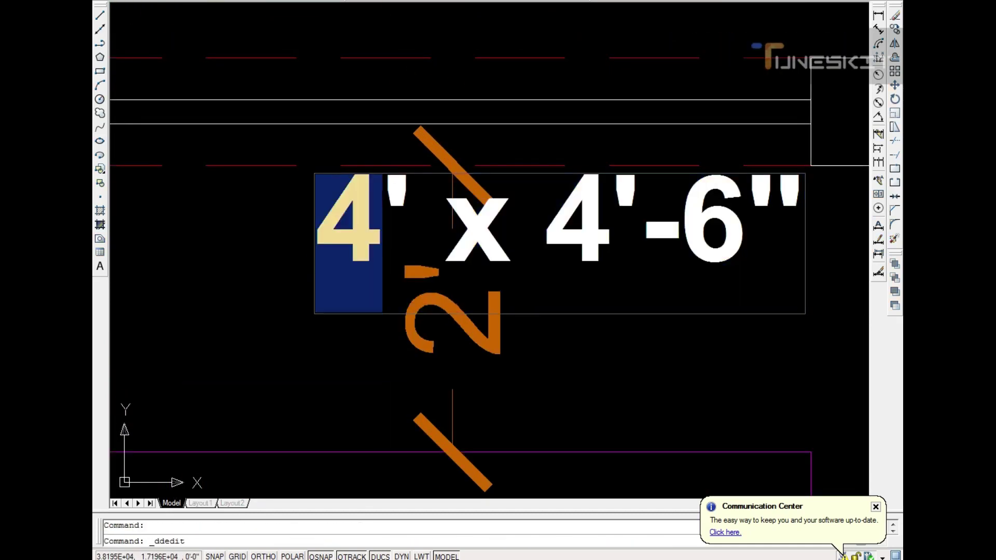
type("5")
key("Return")
key("Return")
scroll(358, 280, "down", 5)
key("ctrl+s")
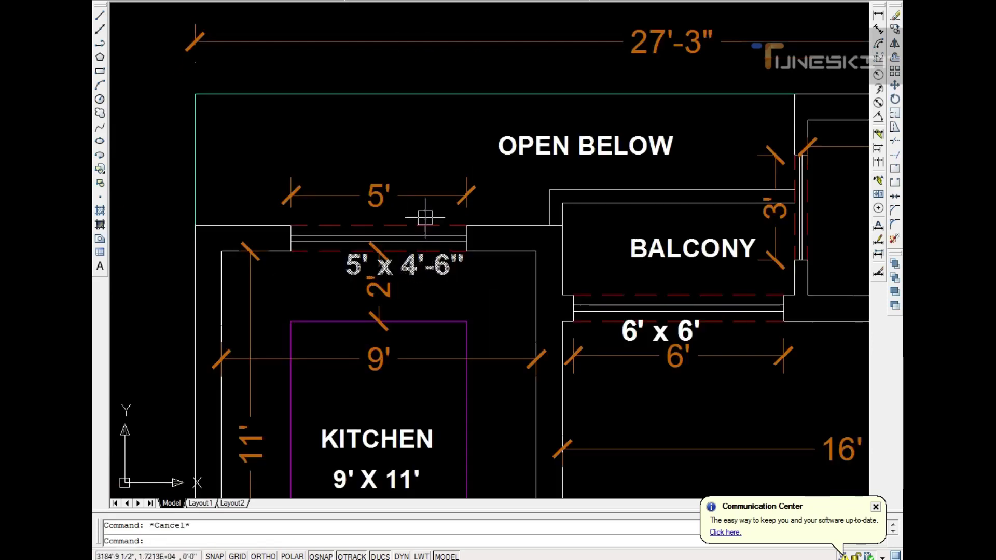
Step: Raise the 5' dimension line above the kitchen opening
left_click(425, 196)
left_click(465, 196)
left_click(456, 167)
key("Escape")
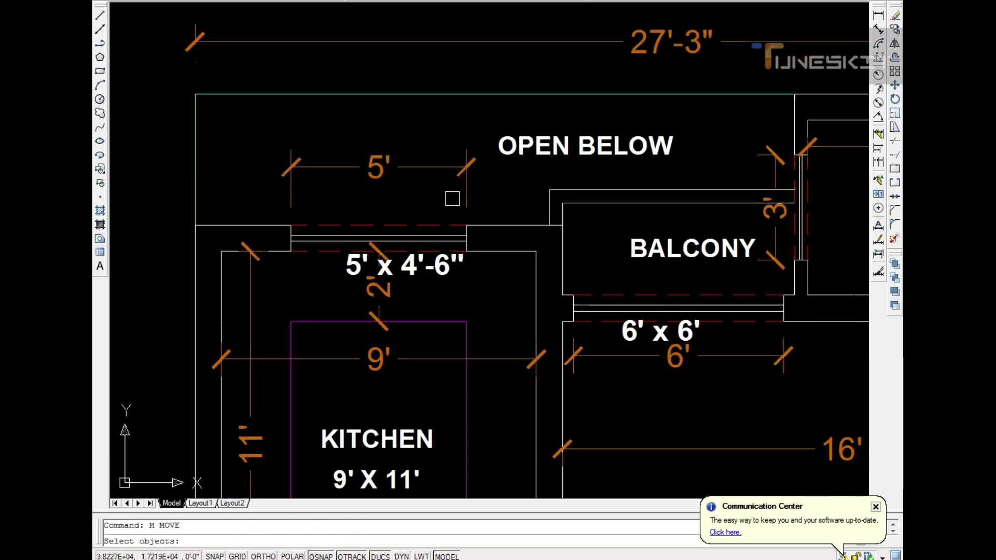
Step: Move the 5' x 4'-6" label to just below the 5' dimension
left_click(404, 265)
key("Return")
left_click(456, 266)
scroll(457, 265, "up", 2)
scroll(455, 198, "down", 2)
left_click(455, 199)
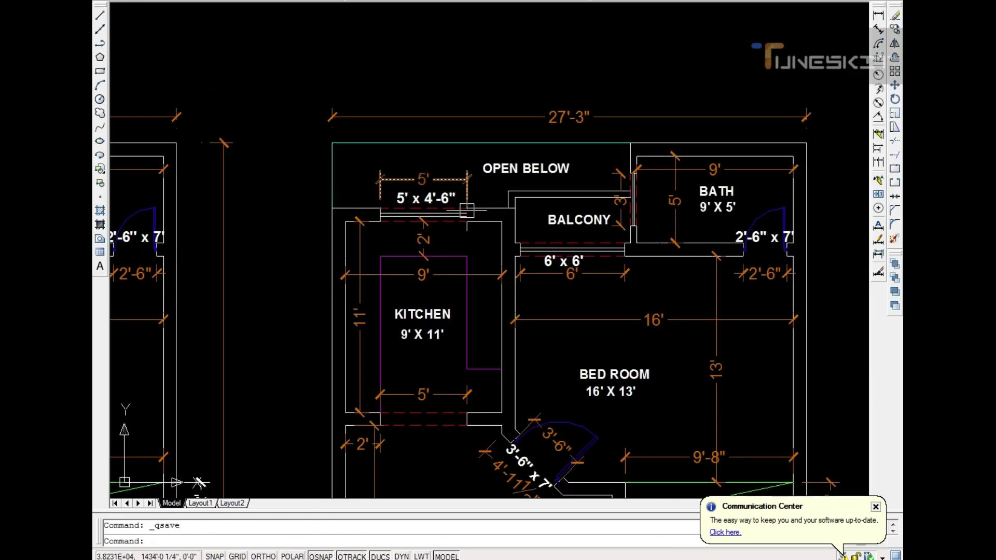
scroll(467, 214, "down", 3)
scroll(466, 213, "down", 2)
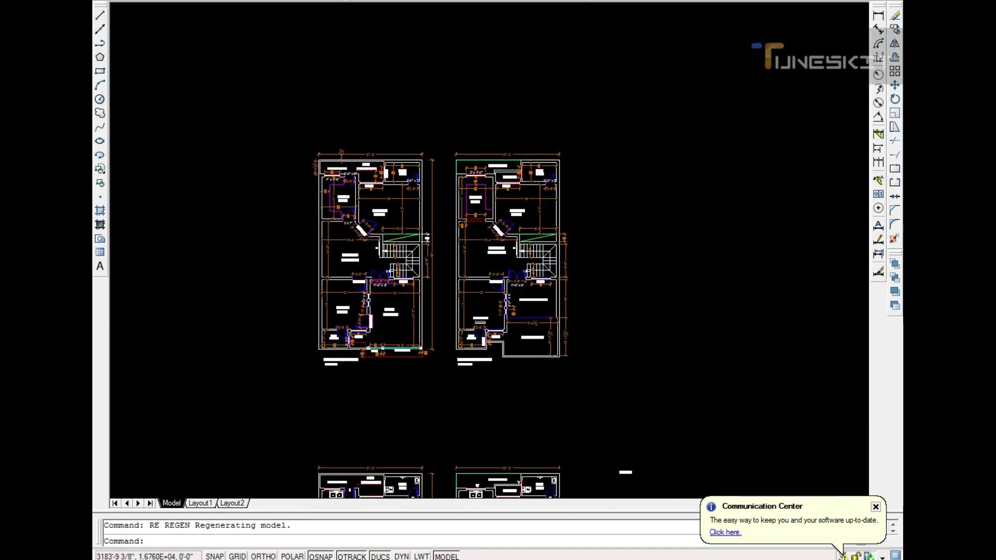
scroll(436, 418, "up", 4)
scroll(436, 417, "up", 3)
key("Escape")
key("Escape")
scroll(524, 349, "down", 2)
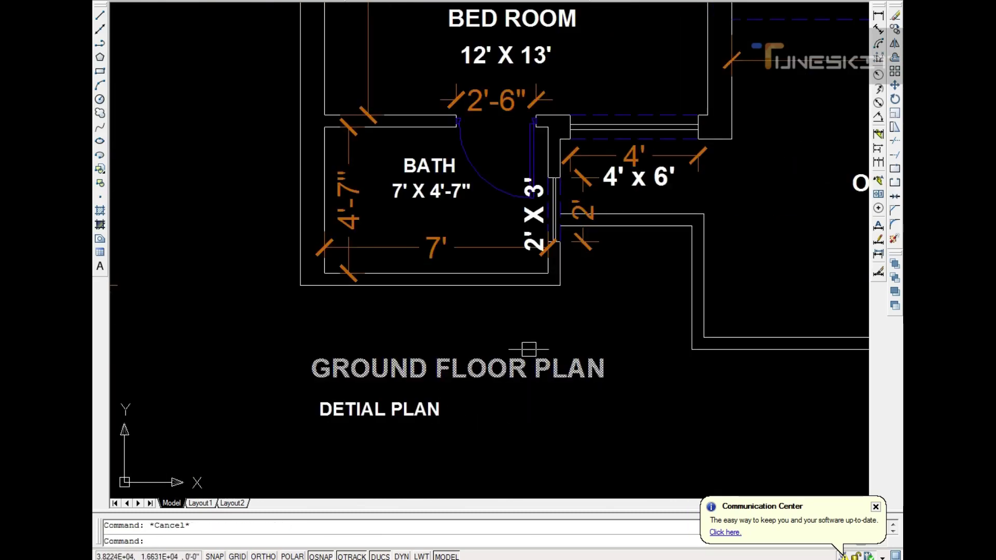
scroll(519, 337, "down", 3)
scroll(509, 286, "down", 2)
scroll(505, 256, "up", 2)
key("ctrl+s")
scroll(506, 249, "up", 2)
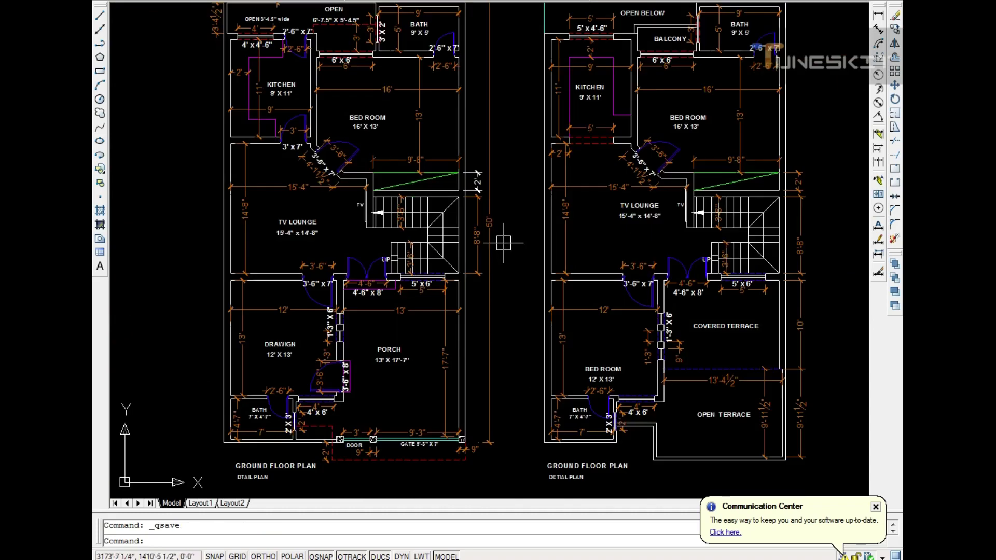
scroll(507, 228, "down", 3)
scroll(504, 202, "up", 2)
scroll(596, 273, "down", 5)
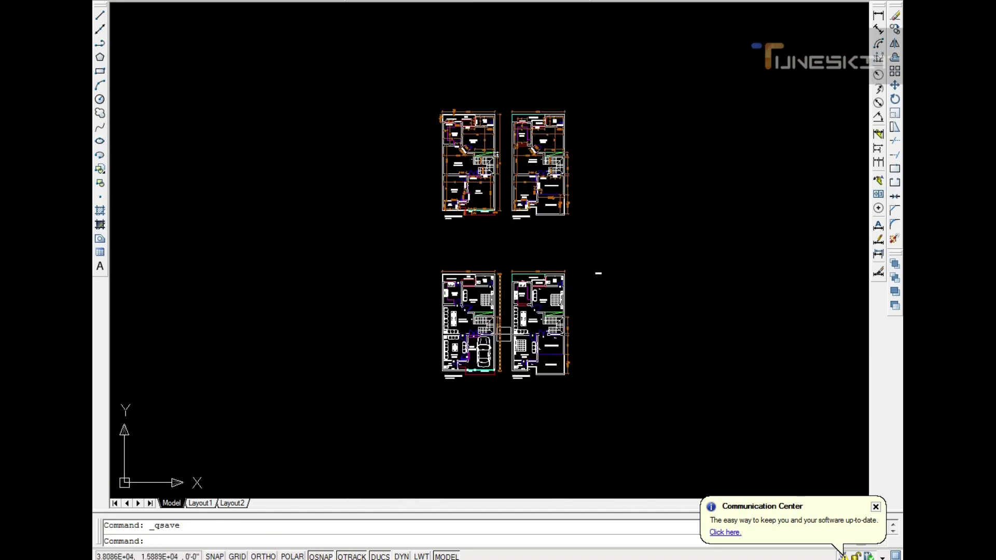
scroll(507, 356, "up", 4)
scroll(508, 379, "up", 1)
scroll(503, 322, "up", 1)
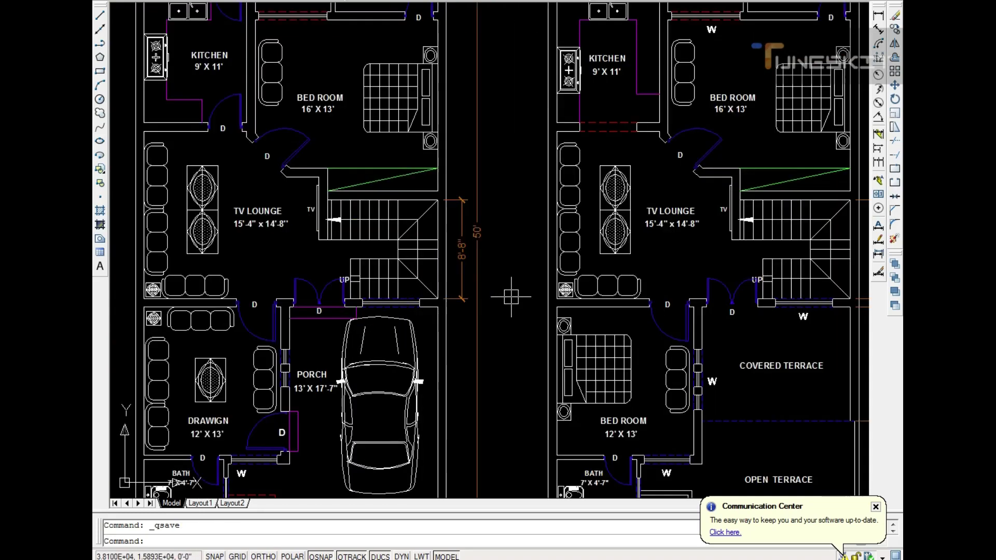
scroll(512, 290, "down", 2)
scroll(570, 259, "down", 3)
scroll(500, 48, "up", 4)
scroll(513, 135, "up", 2)
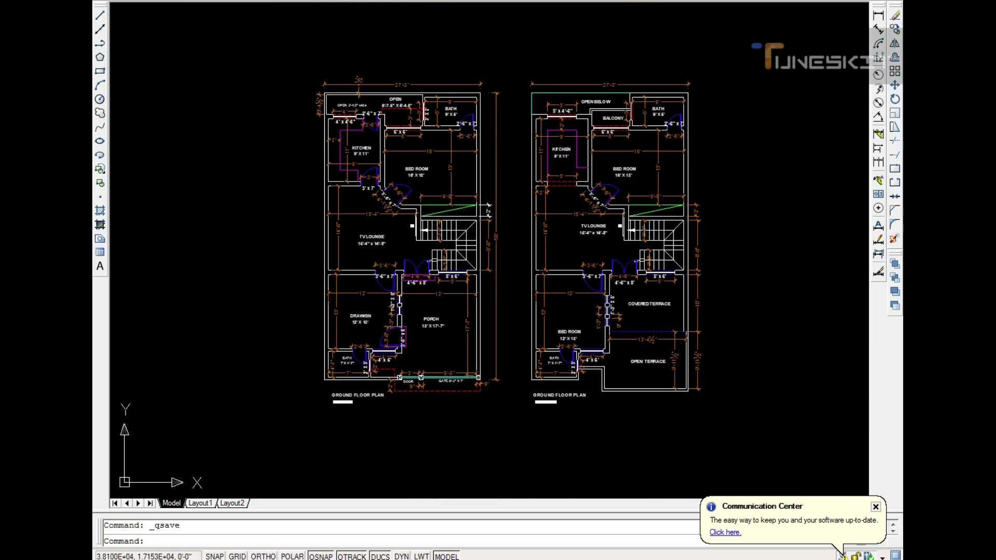